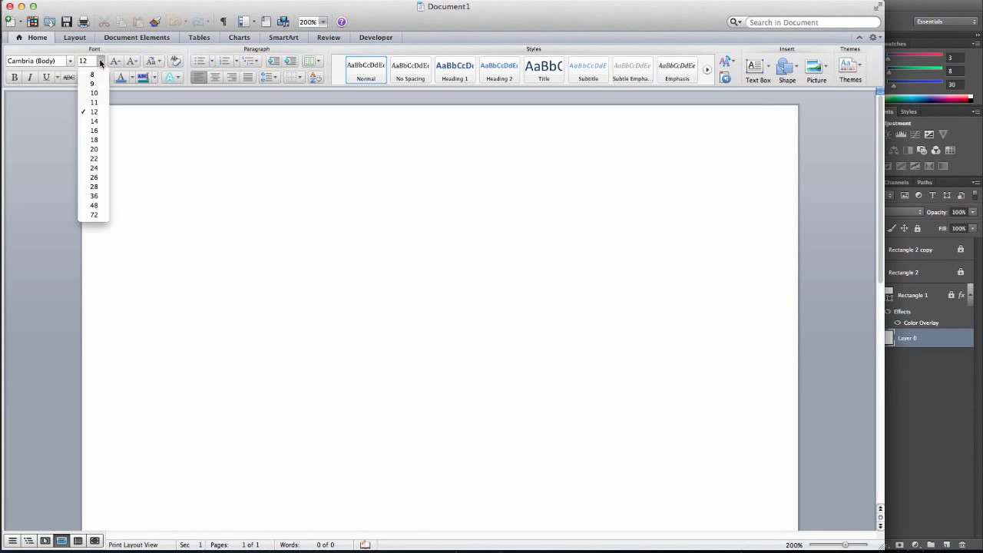
Set the font size to 22 and type Ready, Aim and Fire on separate lines
click(103, 159)
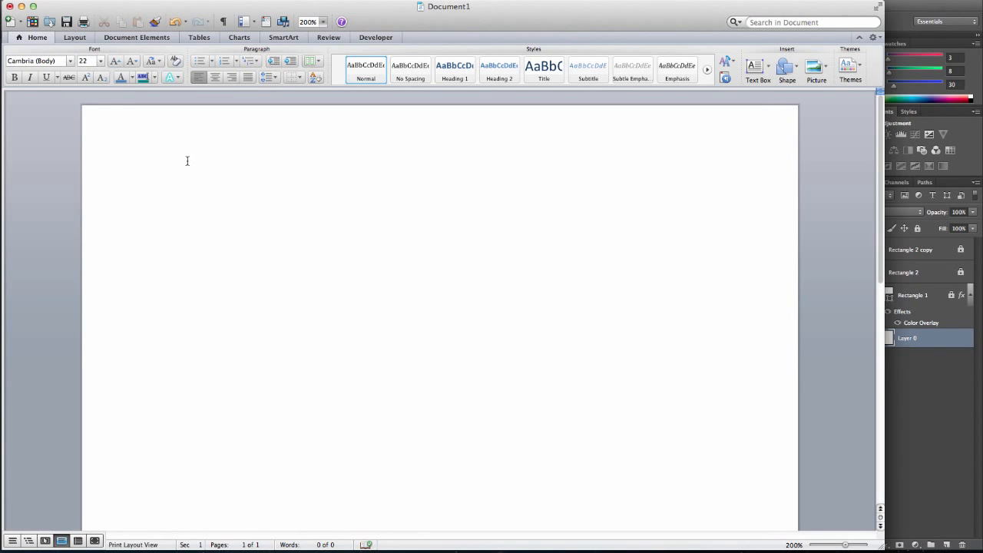
text(Ready  )
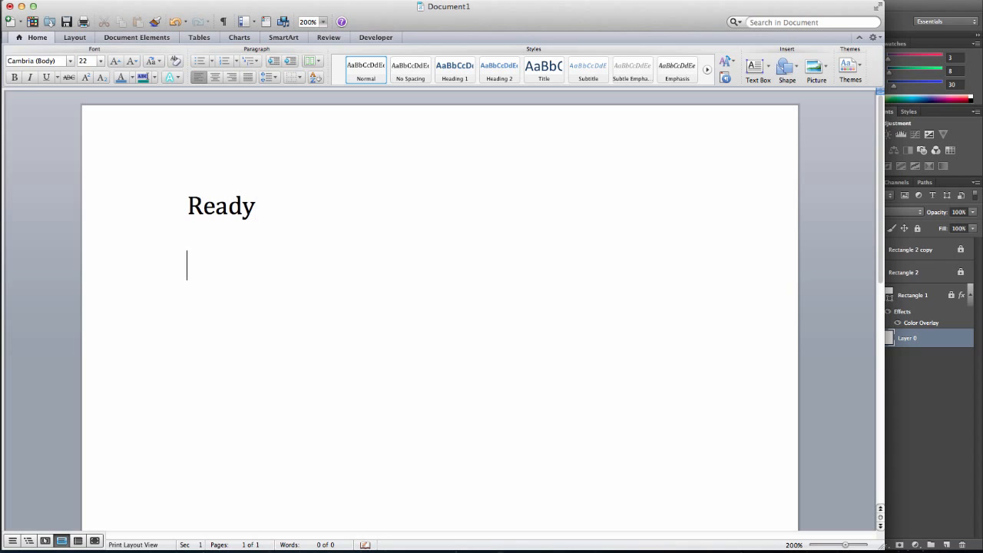
text(AIM)
key(BackSpace)
key(BackSpace)
key(BackSpace)
text(I)
key(BackSpace)
text(Aim  )
text(F)
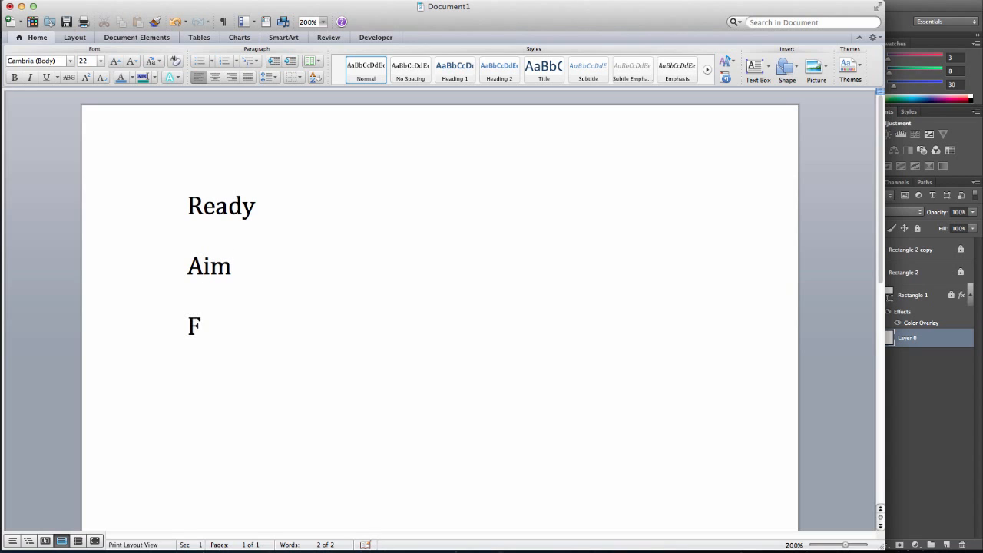
text(ire)
Replace all the text with "Wireframe" and start a new line
drag(243, 323, 169, 193)
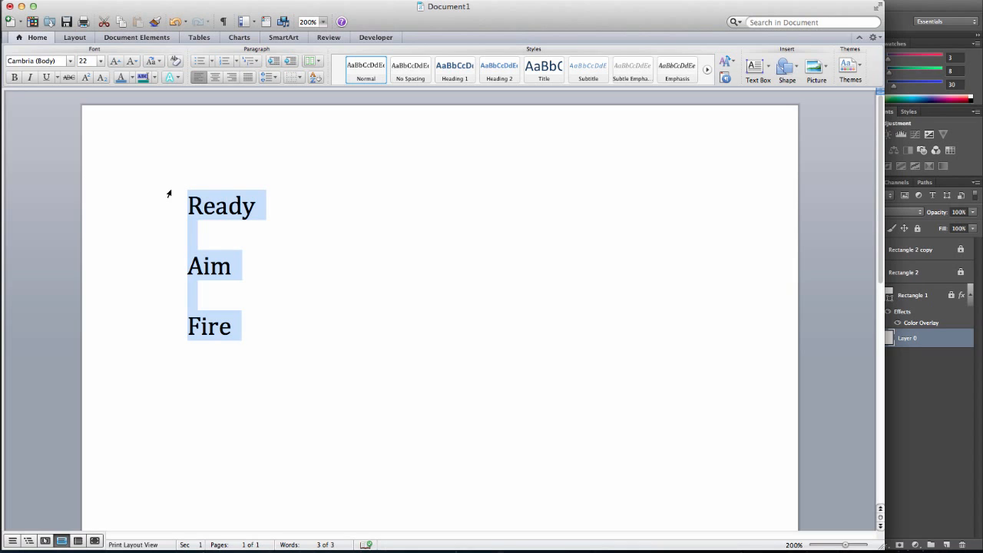
text(wirefr)
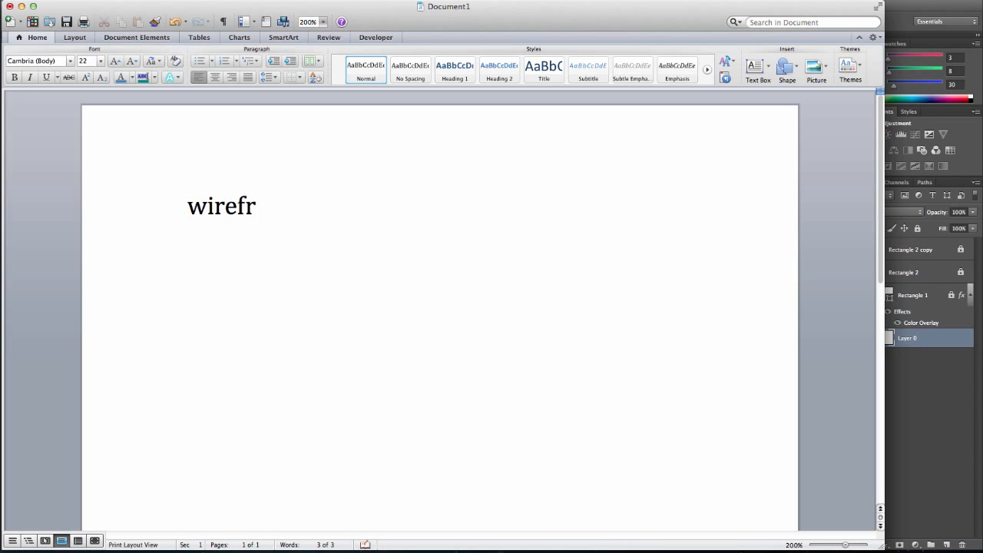
text(ame)
key(Return)
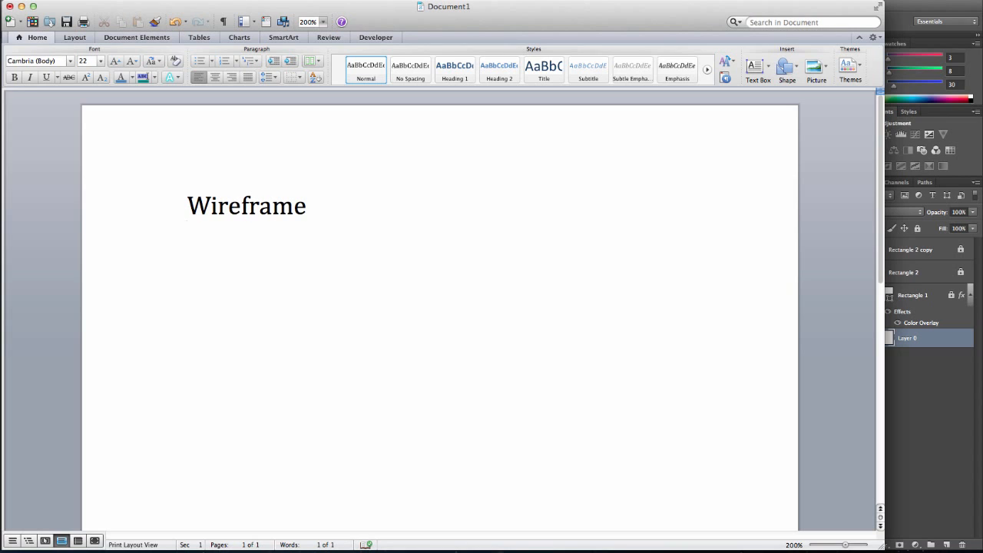
Type "Storyboard" with an indented "Colors" item below it
text(Story)
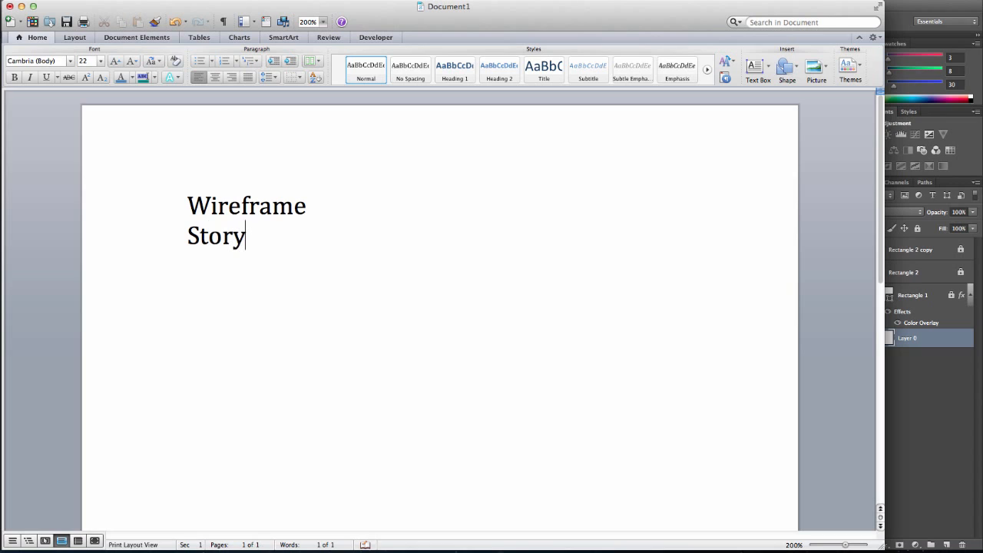
text(board)
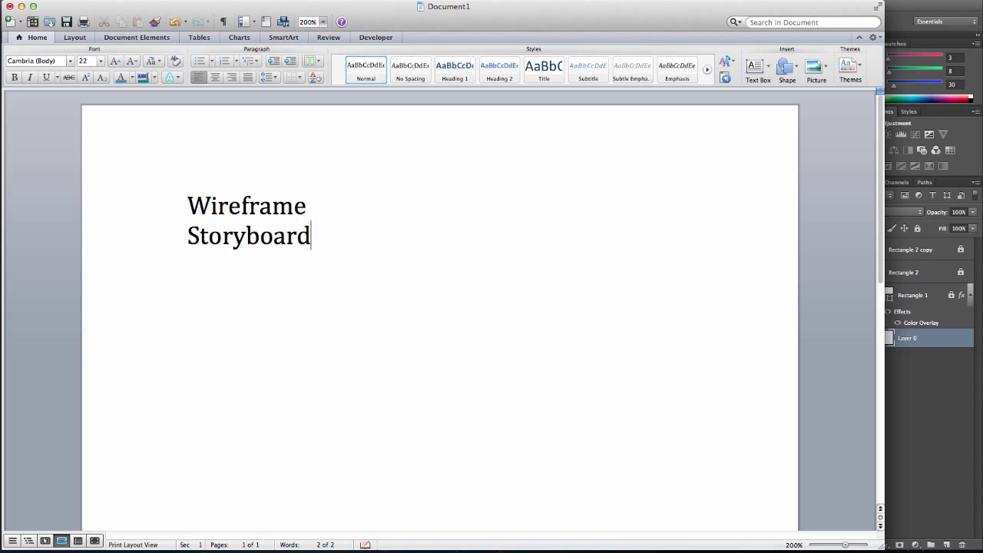
key(Tab)
text(colors)
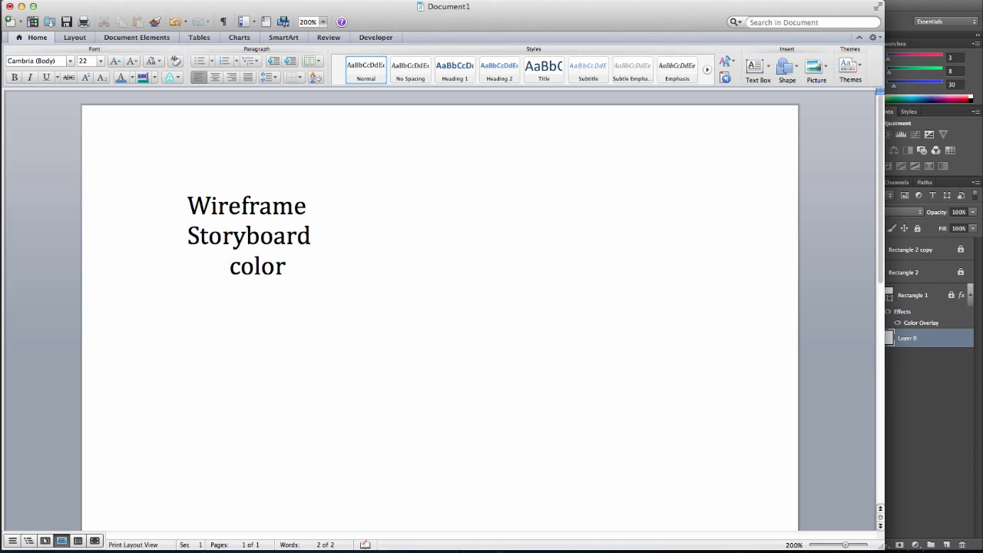
Add another indented item "Graphics" under Storyboard
key(Return)
key(Tab)
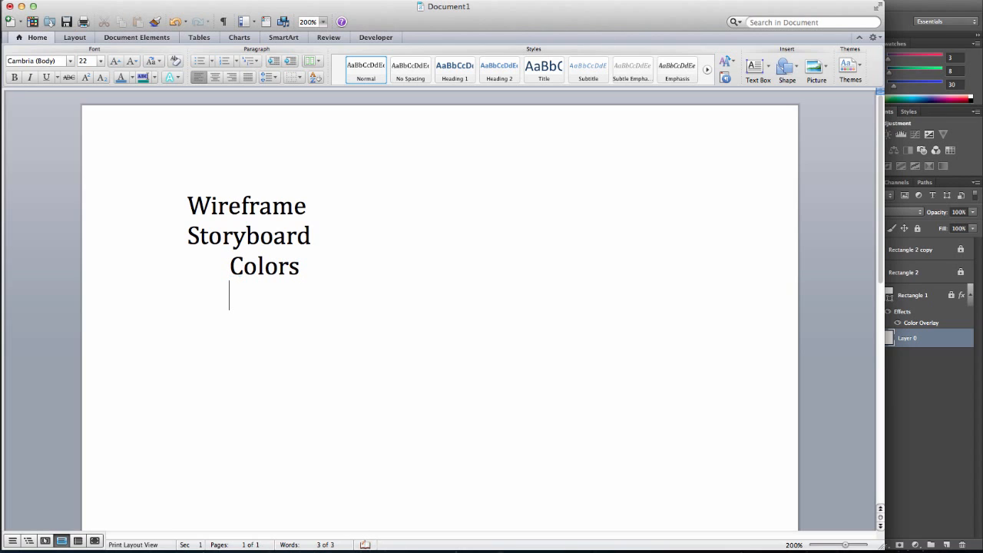
text(graphics)
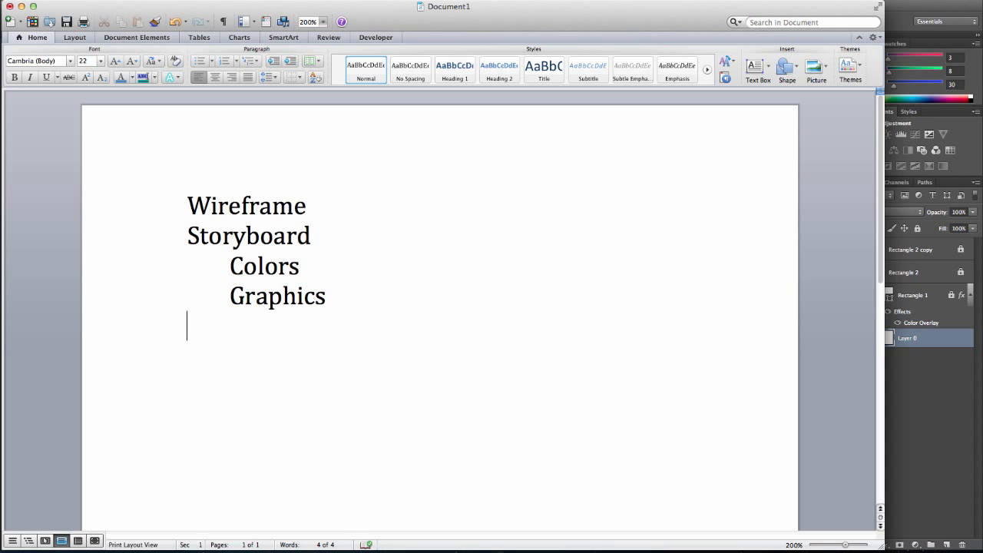
Add the heading "Assets" with an indented "Images" item below it
text(Assets)
key(Return)
key(Tab)
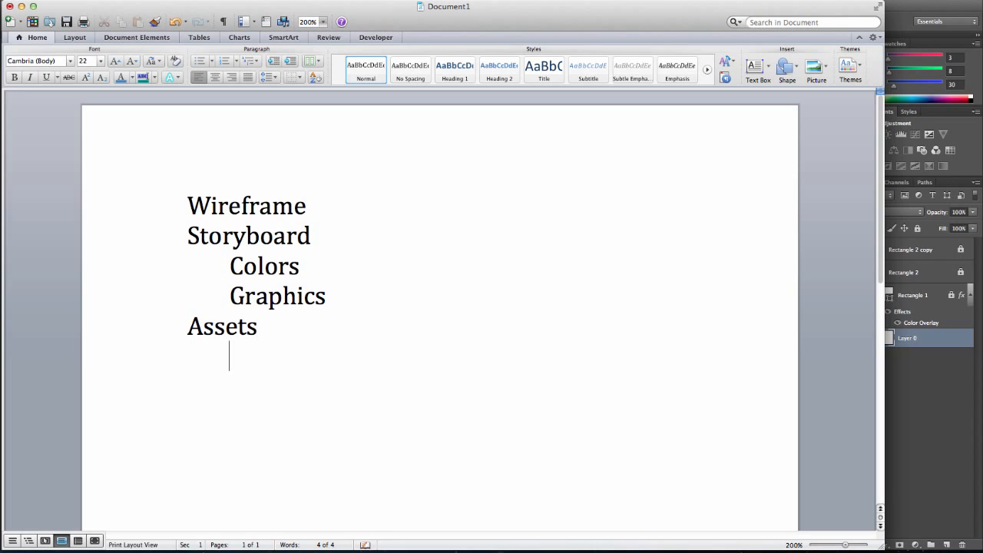
text(images)
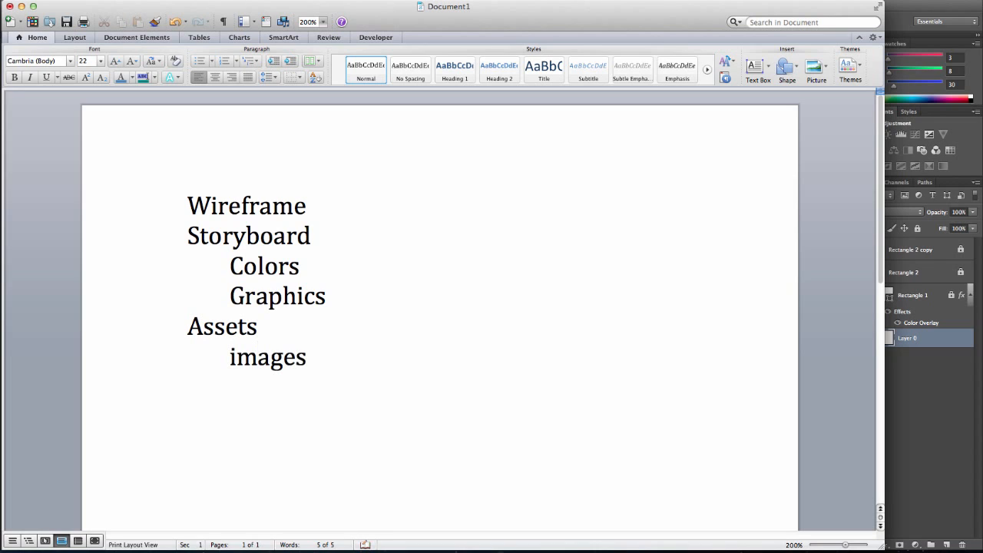
Add the indented item "Copy(text)" under Assets
key(Return)
text(c)
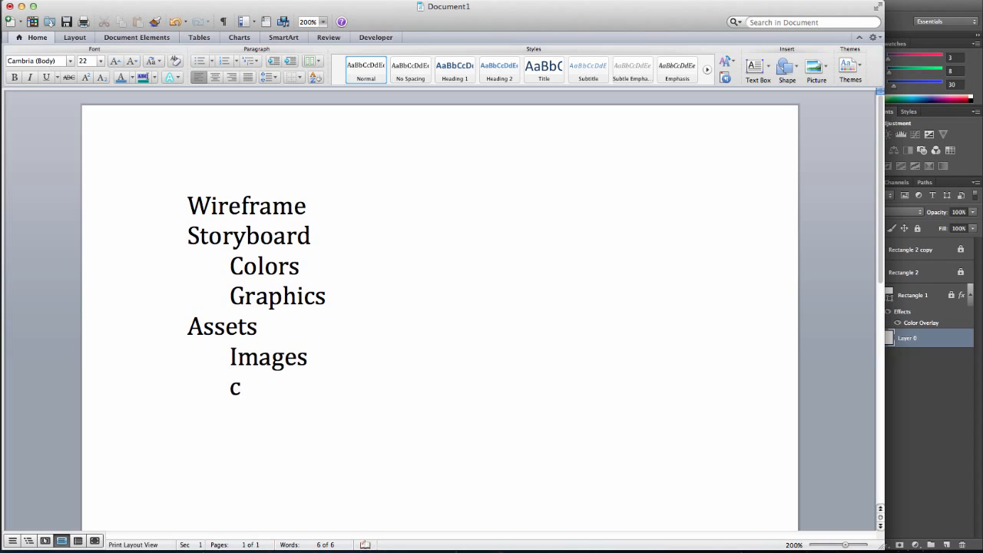
text(opy(text))
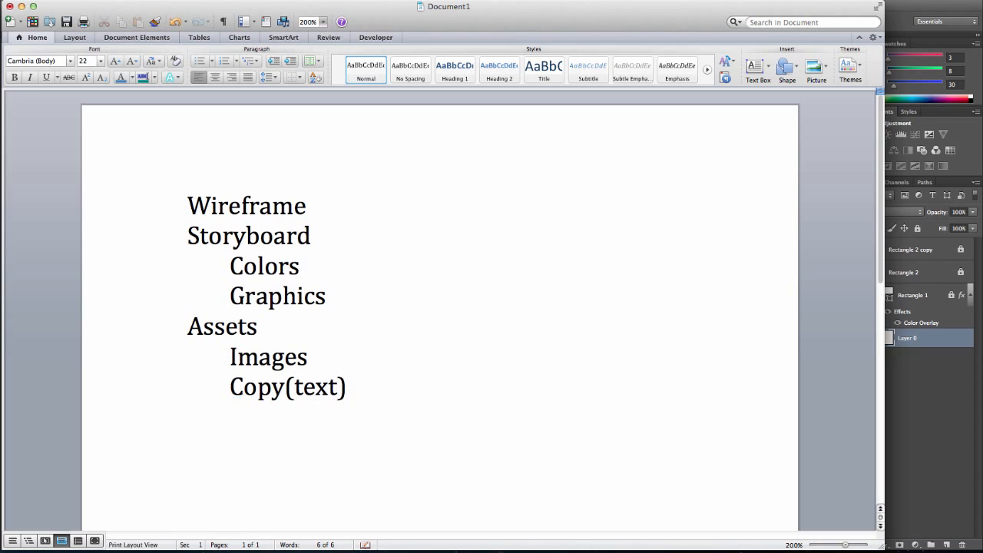
Add an unindented "Create Page" line at the end of the outline
key(Return)
key(BackSpace)
text(Create)
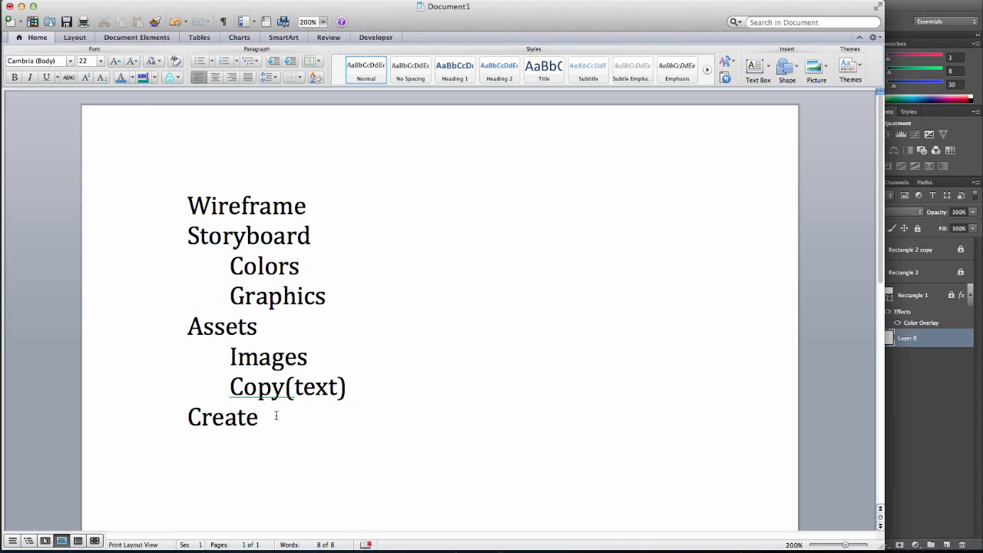
text(Page)
Switch to Photoshop and close the open widgets document without saving
double_click(240, 301)
click(930, 395)
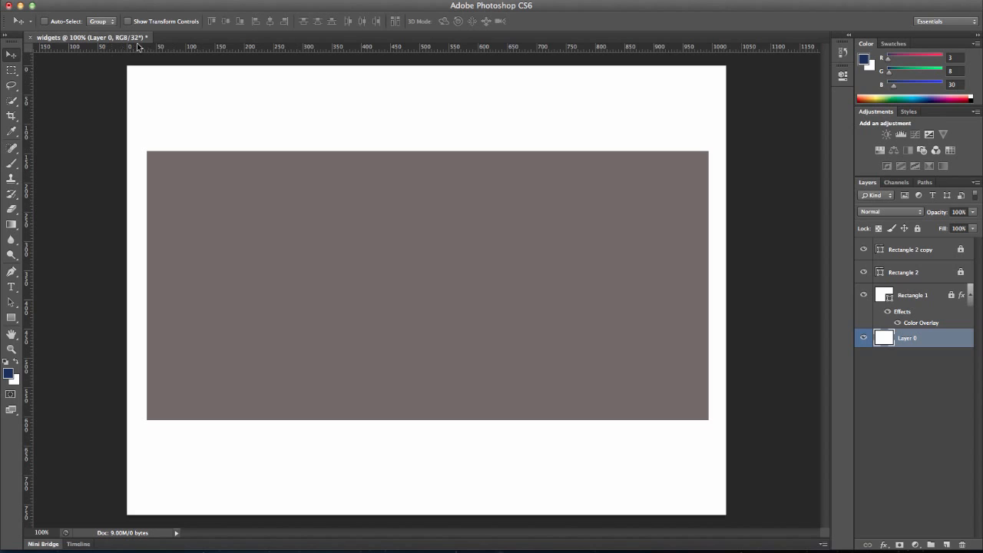
click(31, 39)
click(457, 189)
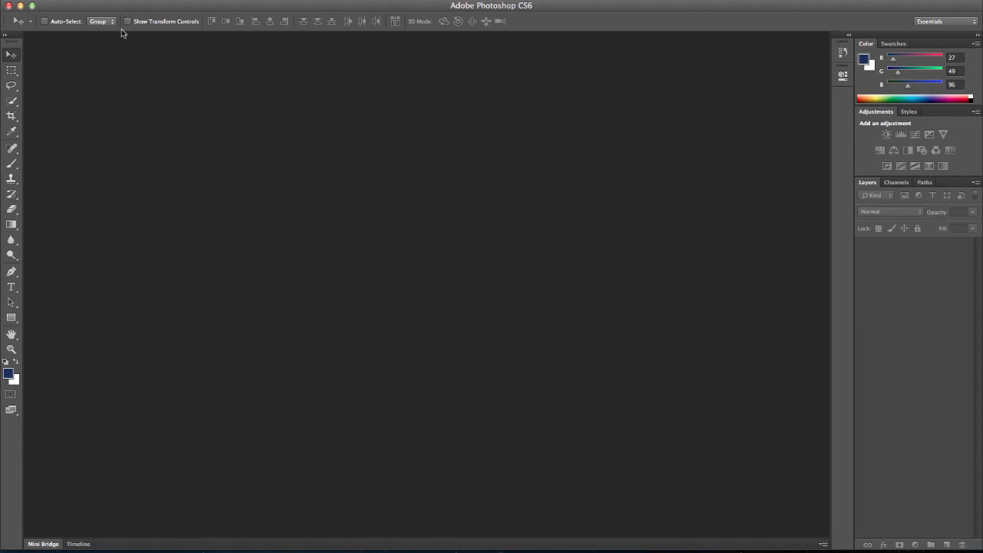
Create a new 1024 x 768 px document named "widgets"
click(101, 1)
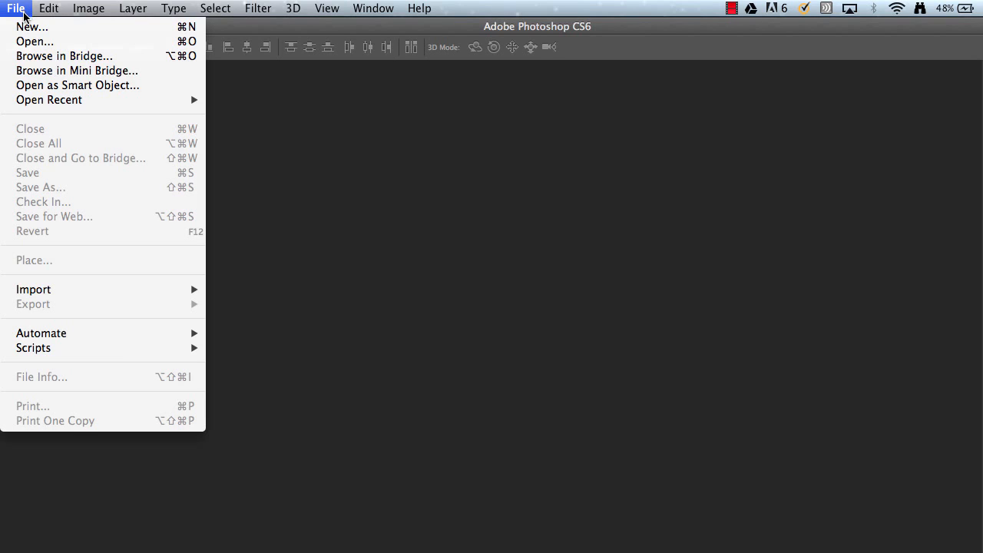
click(25, 26)
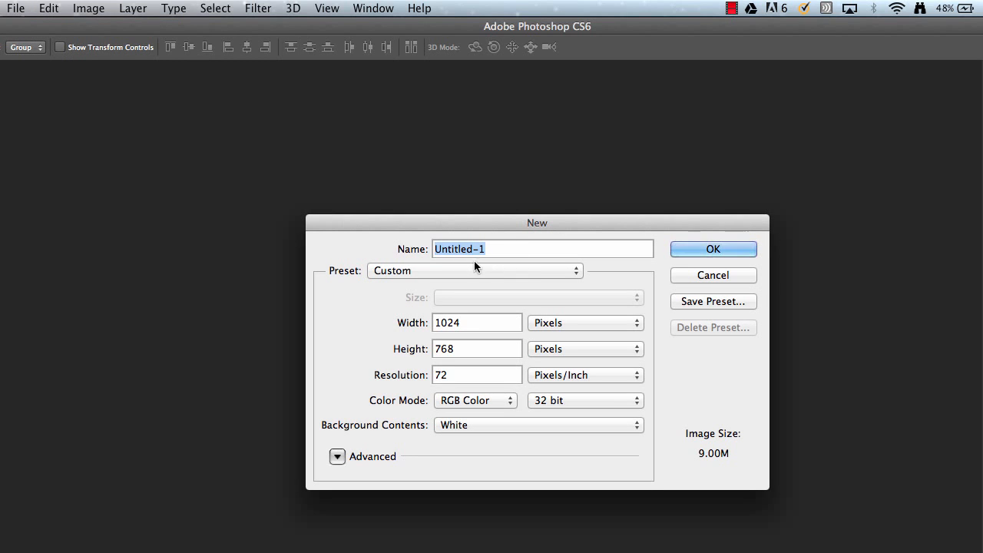
text(widgets)
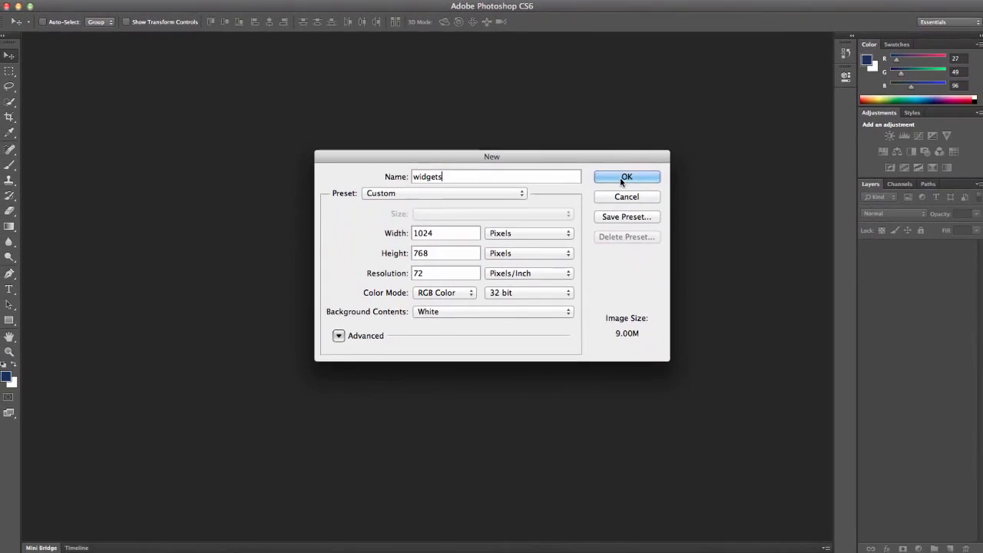
click(680, 224)
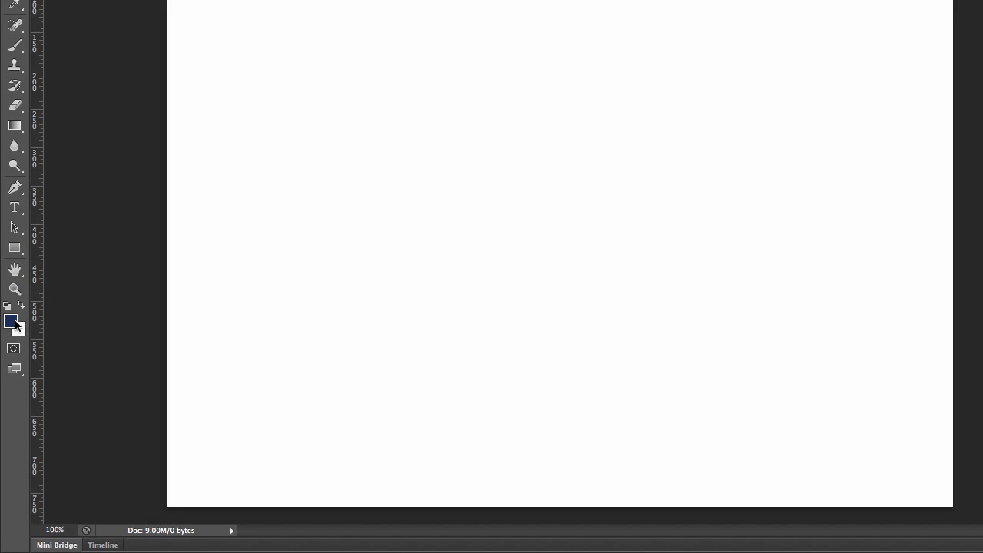
Set the foreground color to a dark gray (R 53, G 54, B 57)
click(13, 323)
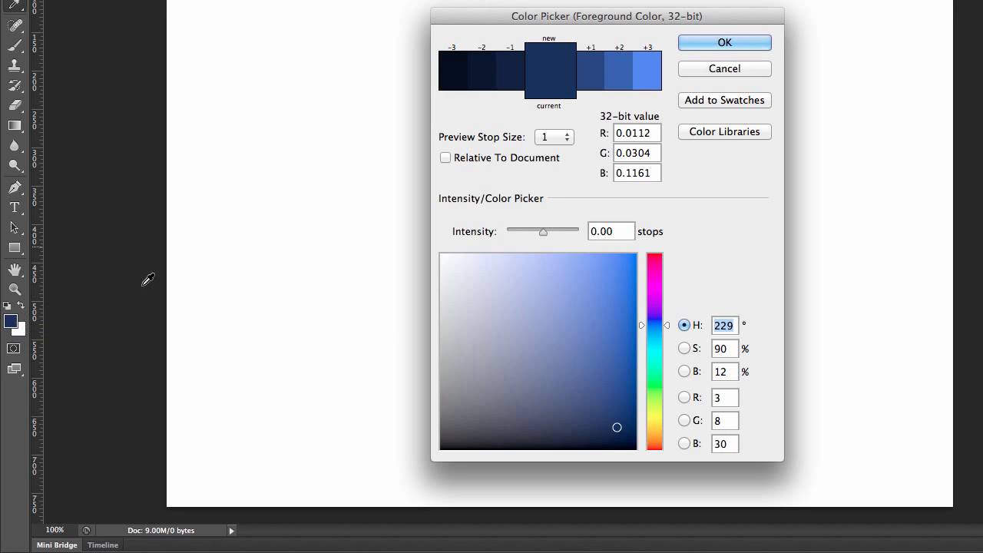
click(453, 407)
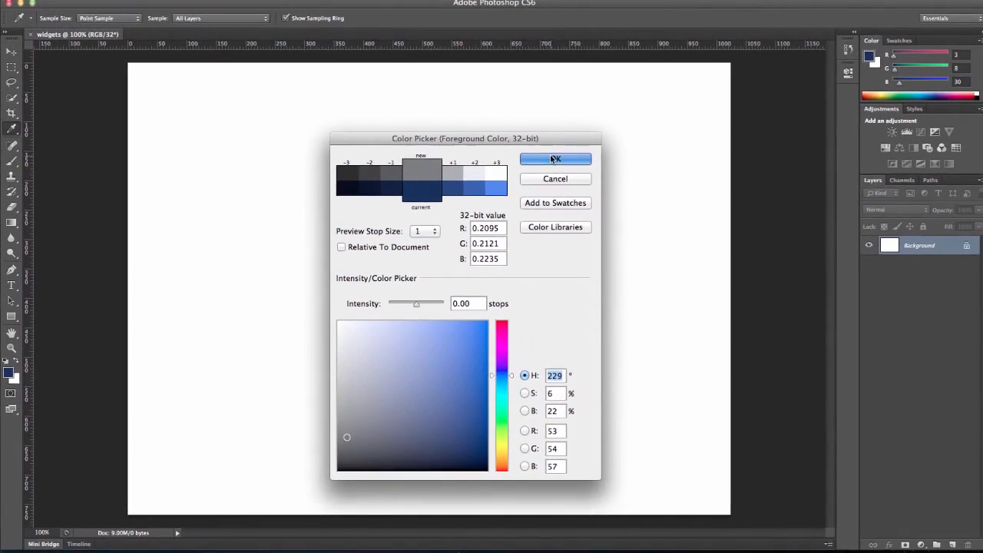
click(554, 158)
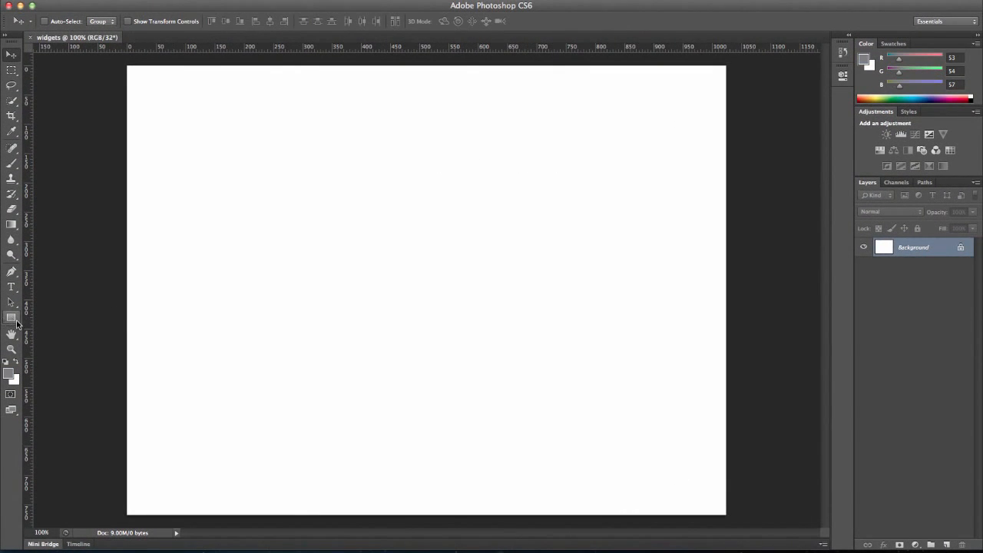
Create a 960 x 750 px rectangle shape with the Rectangle tool
click(11, 317)
click(240, 227)
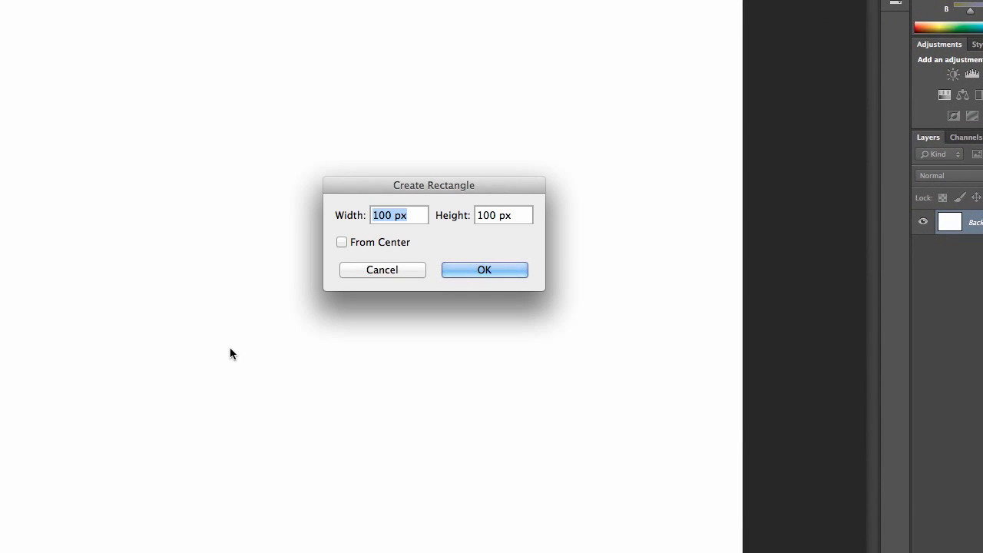
text(960)
key(Tab)
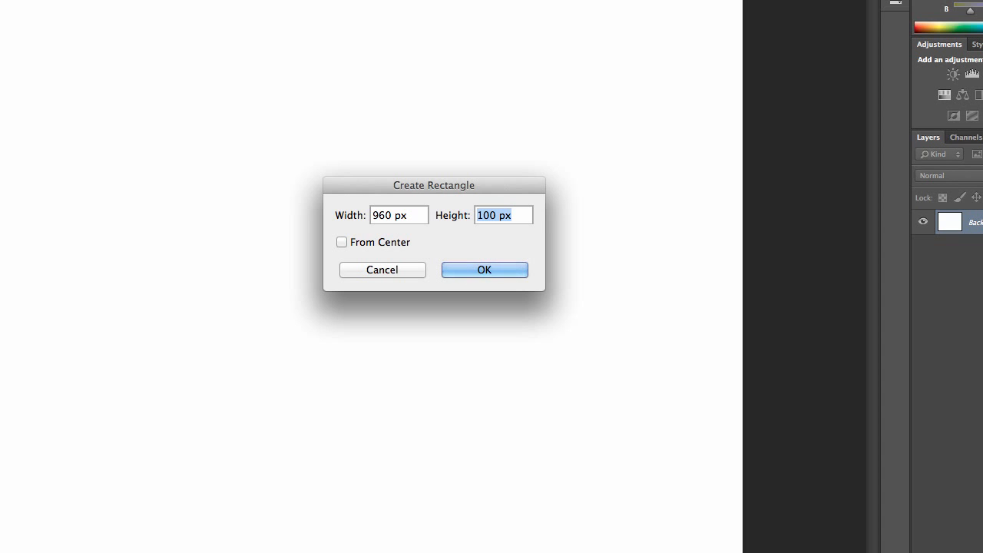
text(750)
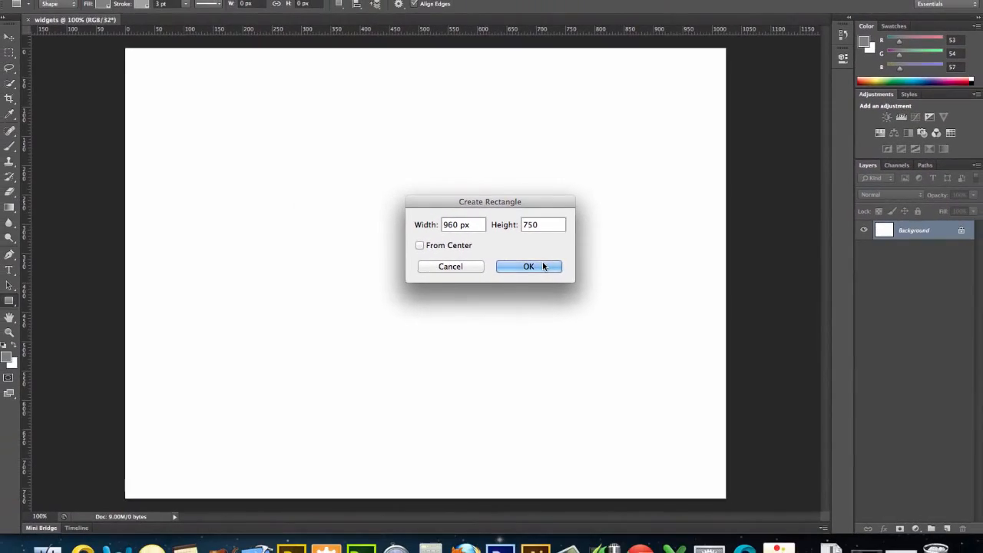
click(485, 270)
Move the rectangle up and left so it is centered near the top of the canvas, nudging with arrow keys
drag(548, 265, 502, 254)
key(super+z)
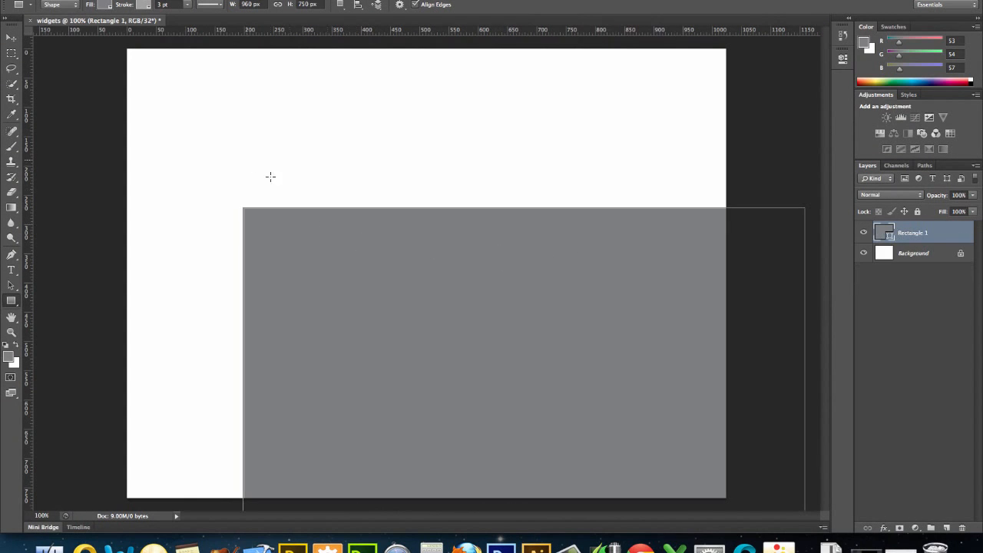
click(11, 37)
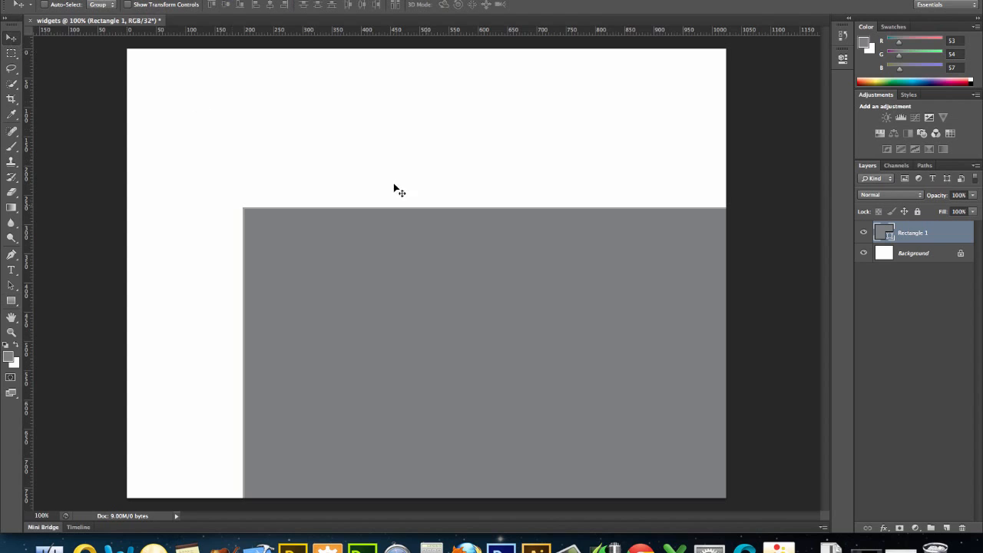
drag(498, 283, 405, 127)
key(Up)
key(Up)
key(Up)
key(Up)
key(Up)
key(Up)
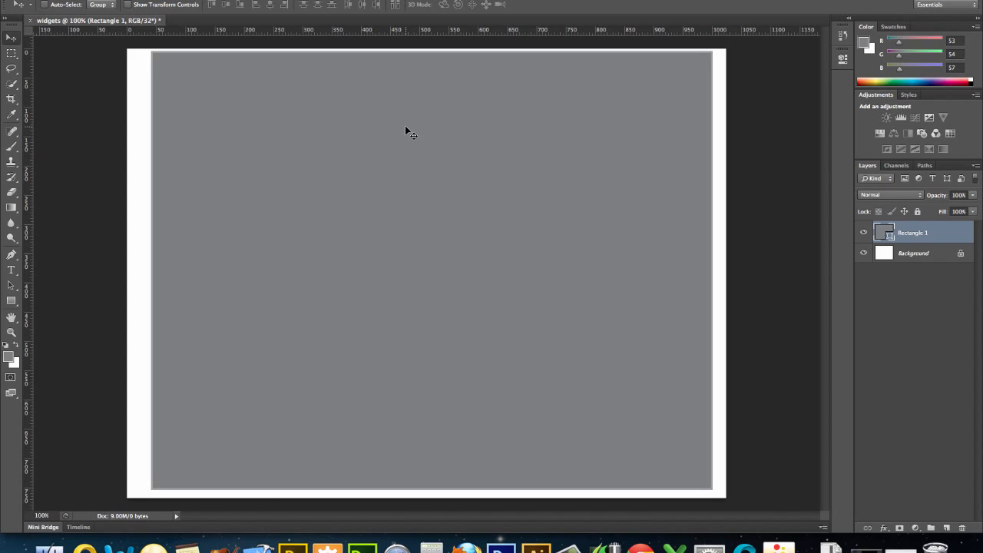
key(Left)
key(Left)
key(Left)
key(Left)
key(Left)
key(Left)
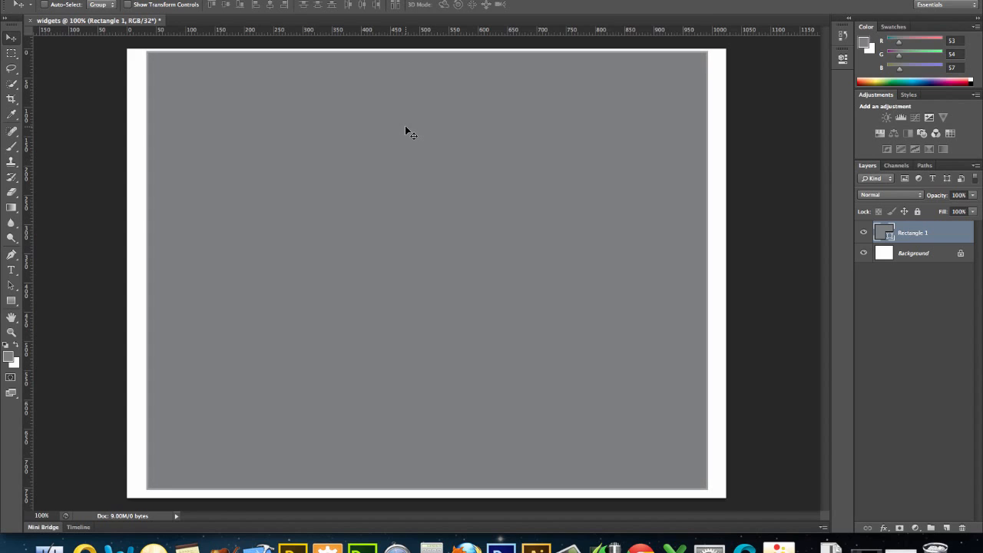
key(Left)
key(Right)
Rename the rectangle layer "Container" and lock it
double_click(922, 233)
text(Grntainer)
key(Return)
click(917, 212)
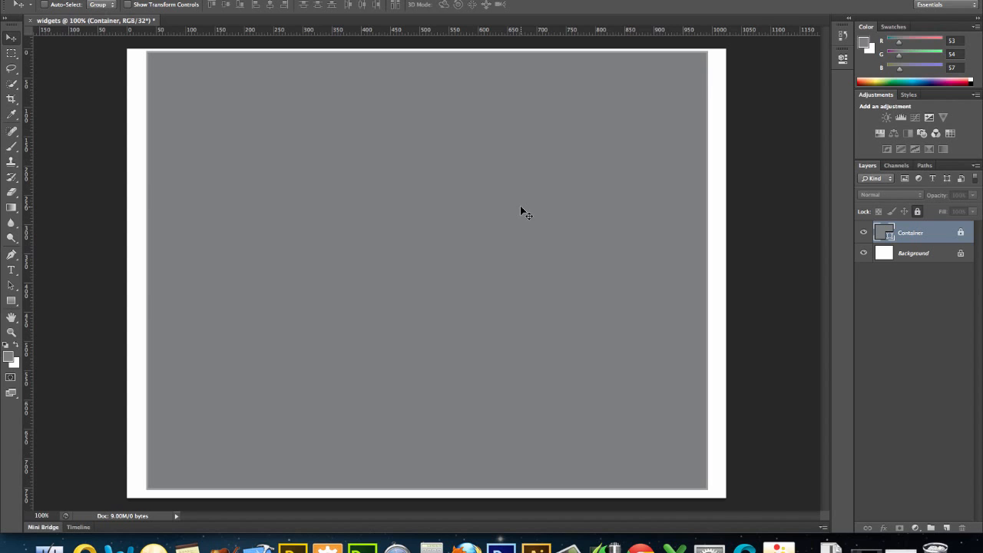
Change the foreground color to white by raising the color picker's intensity to +3 stops
click(7, 356)
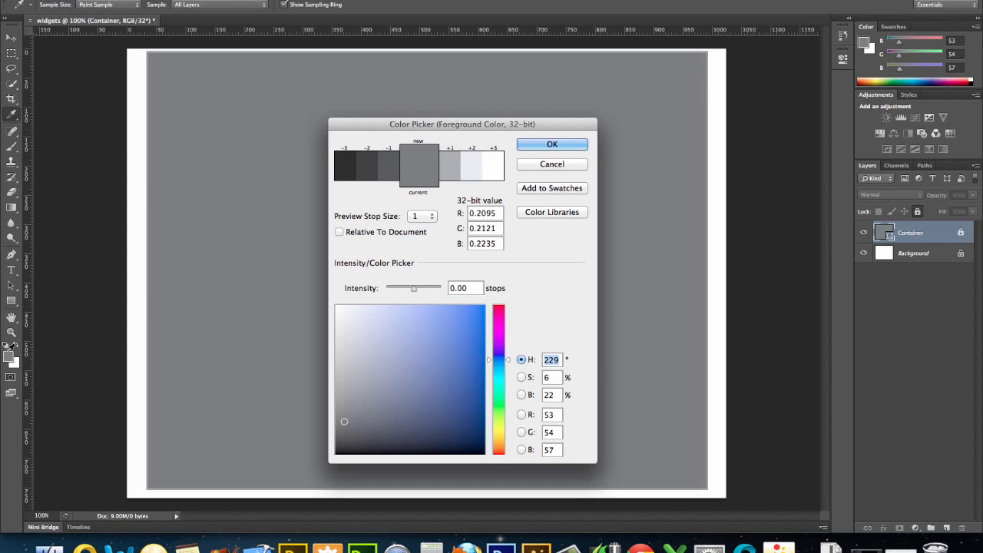
click(473, 169)
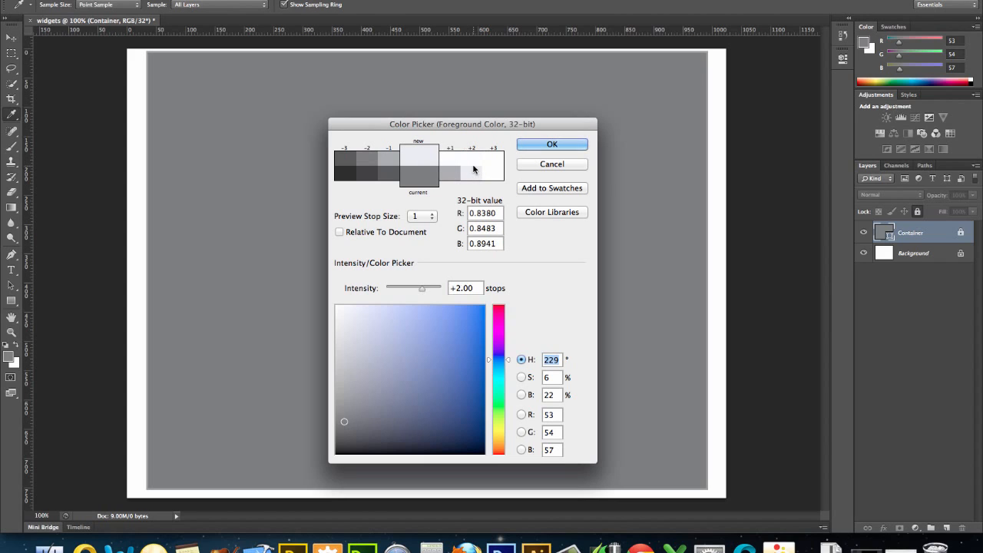
click(466, 163)
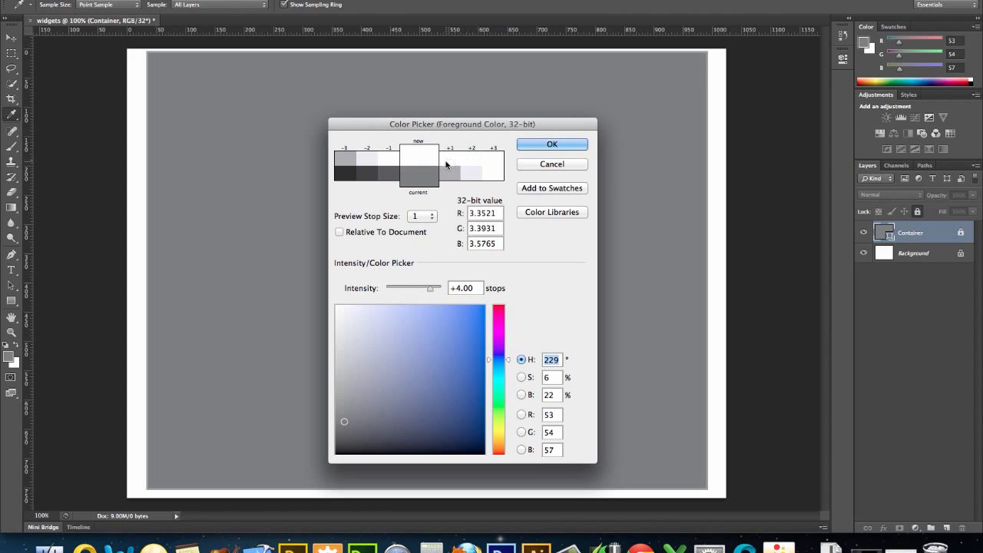
click(367, 166)
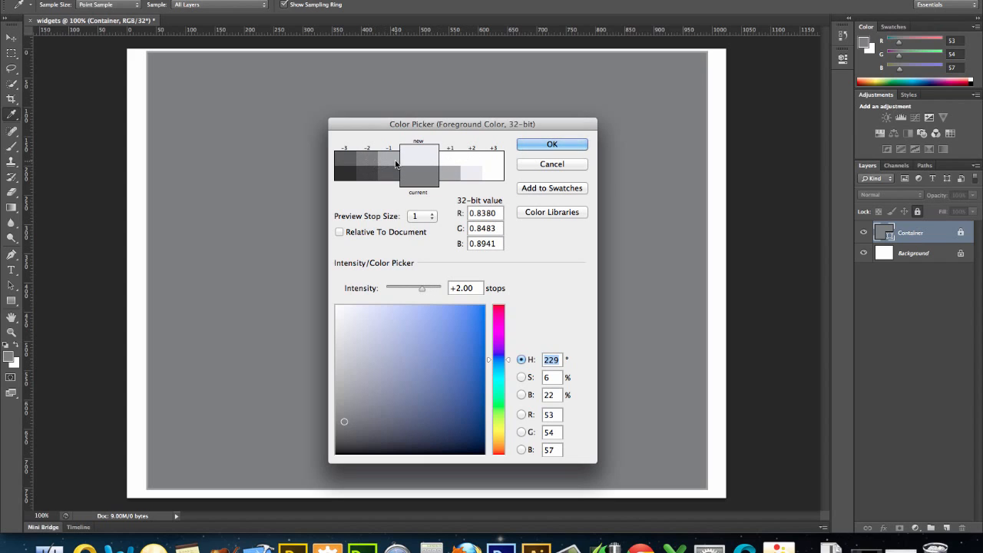
click(452, 163)
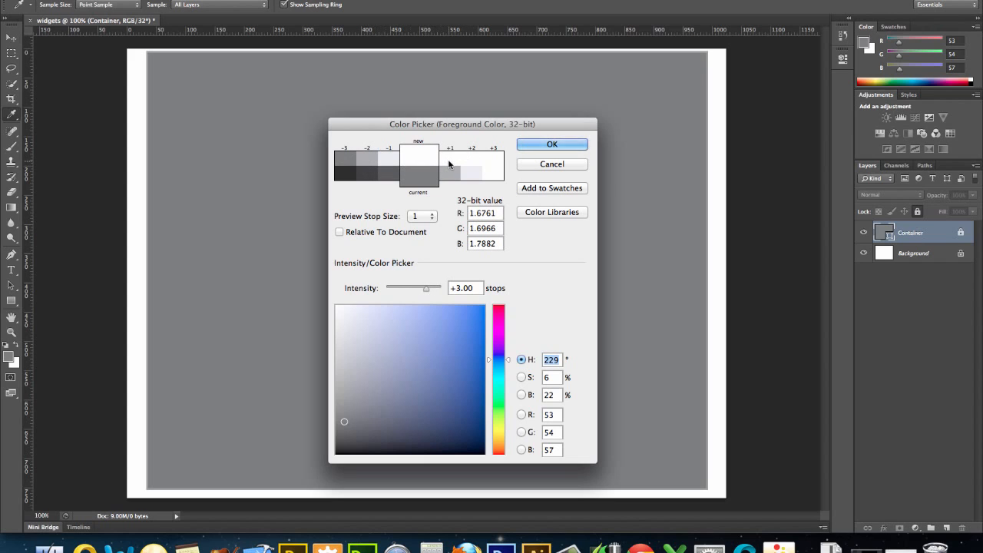
click(538, 146)
Create a 950 x 120 px rectangle shape with the Rectangle tool
key(v)
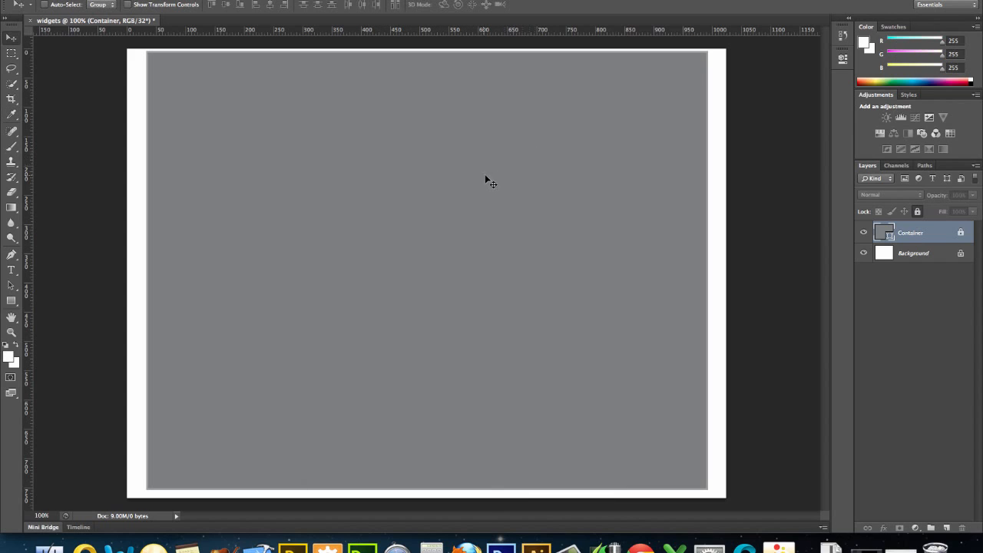
click(16, 304)
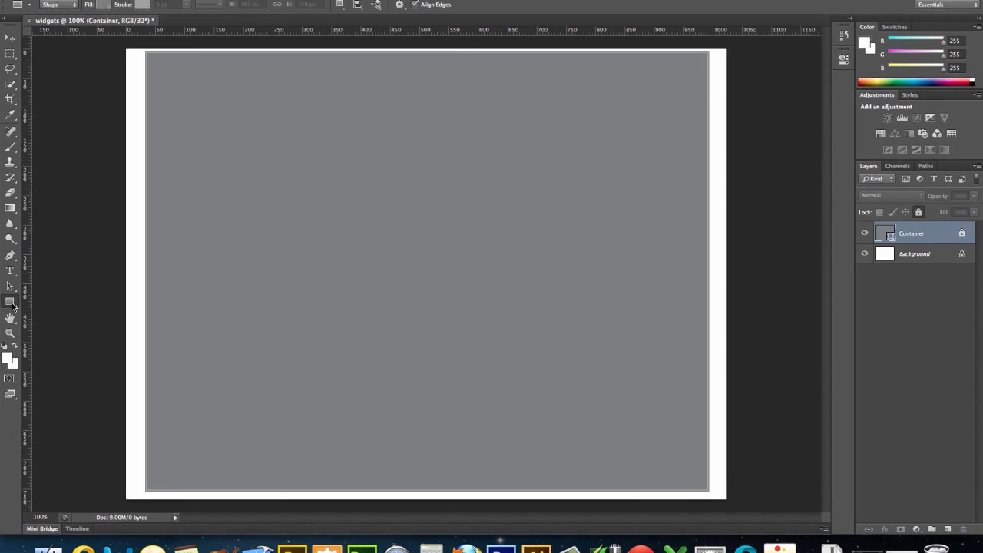
click(279, 152)
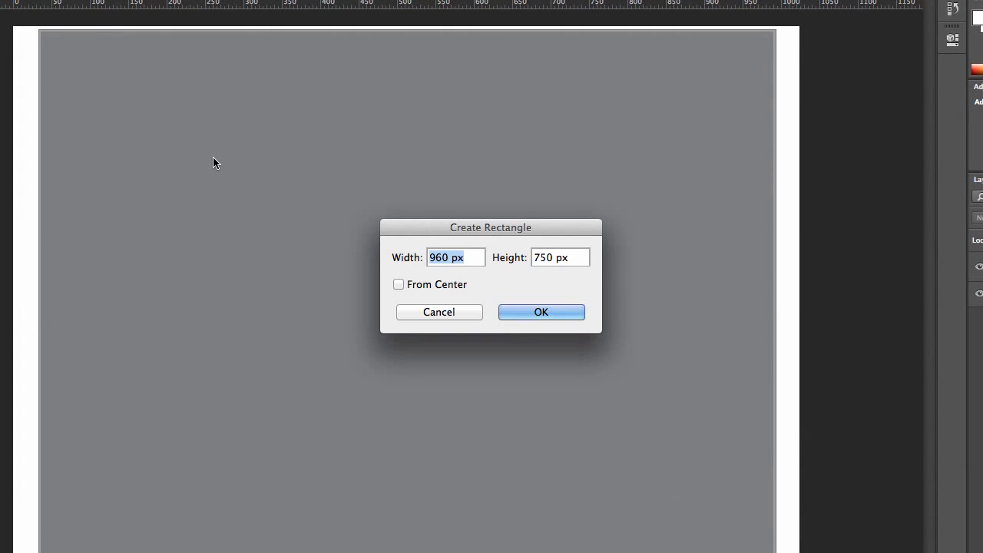
text(950)
key(Tab)
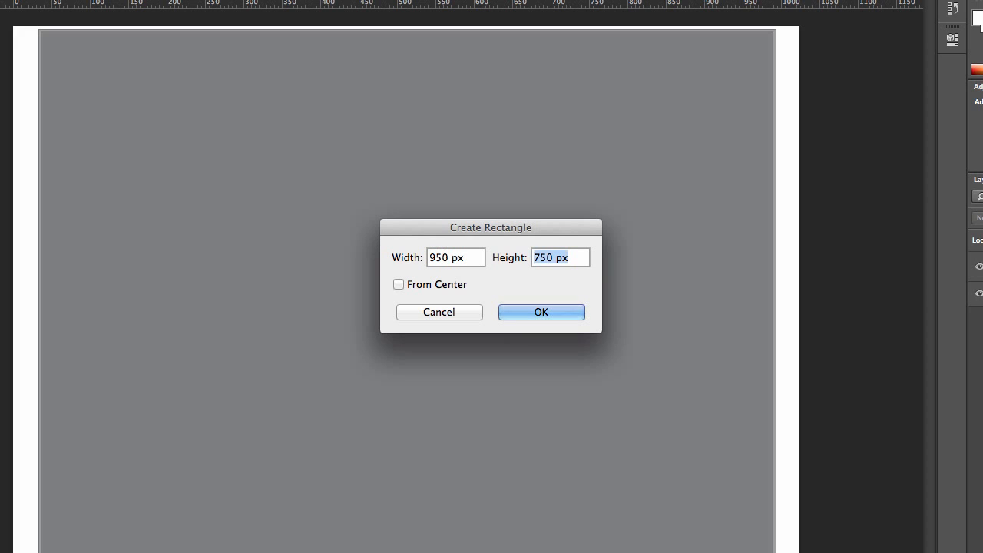
text(120)
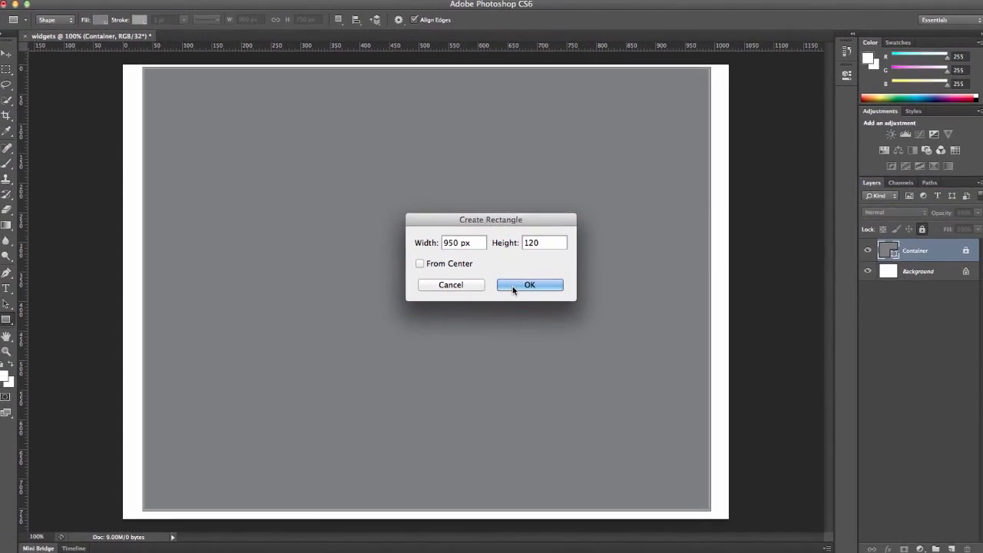
click(520, 304)
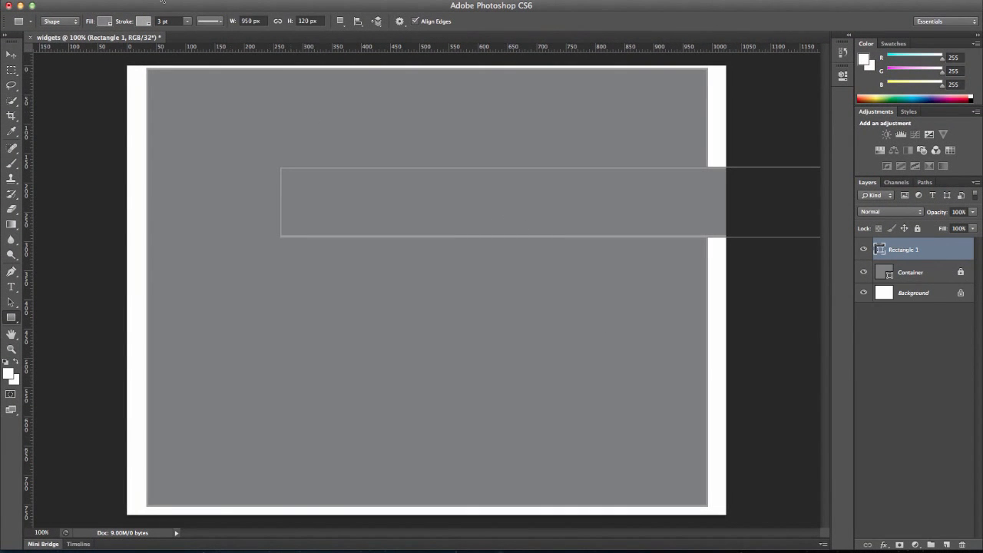
Set the new rectangle's fill to a light gray swatch
click(107, 21)
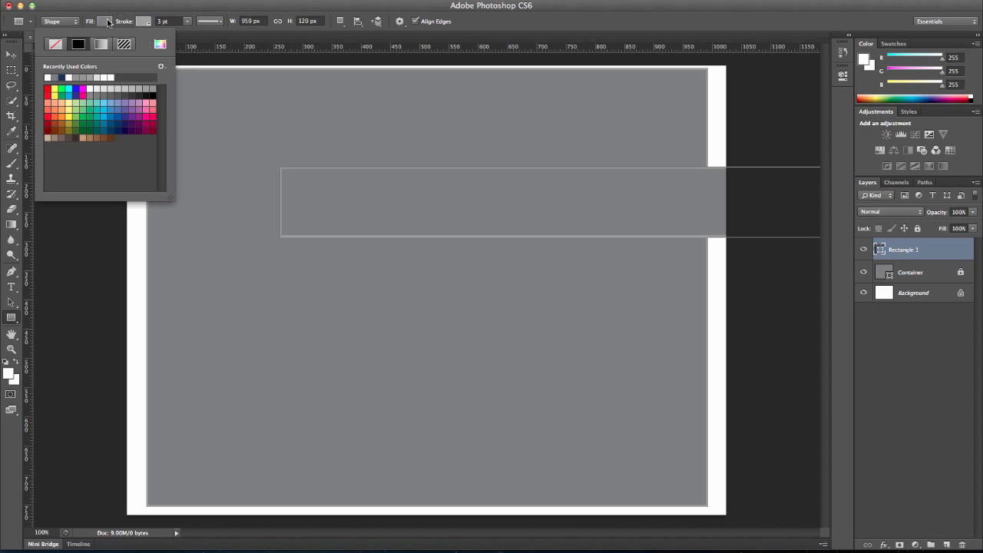
click(103, 88)
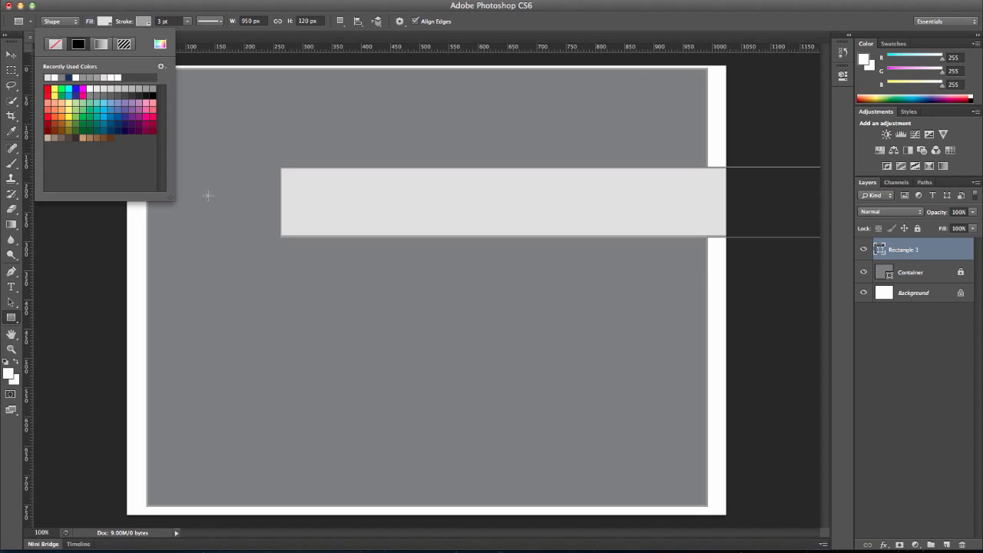
click(10, 57)
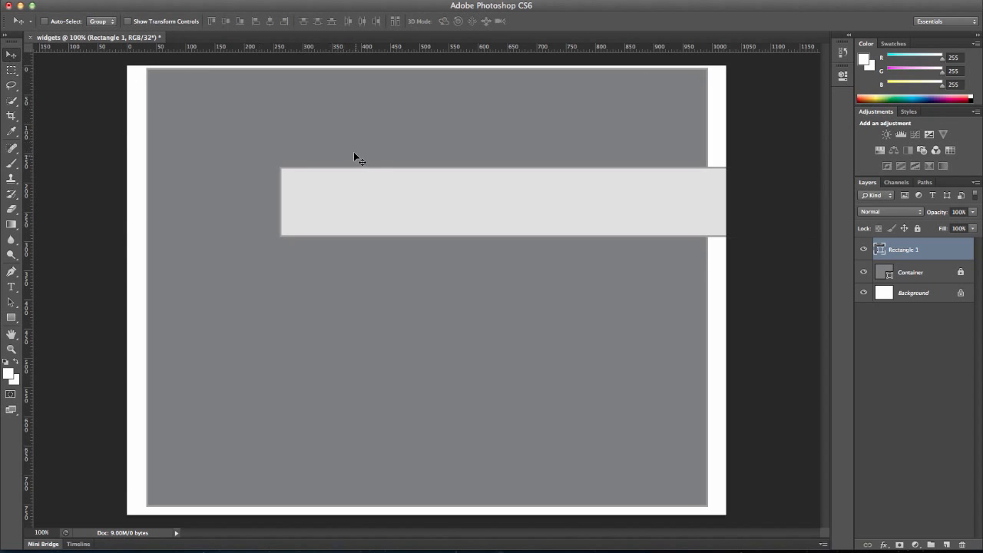
Move the light gray rectangle to the top of the container, nudging it into place
drag(364, 192, 230, 93)
key(Right)
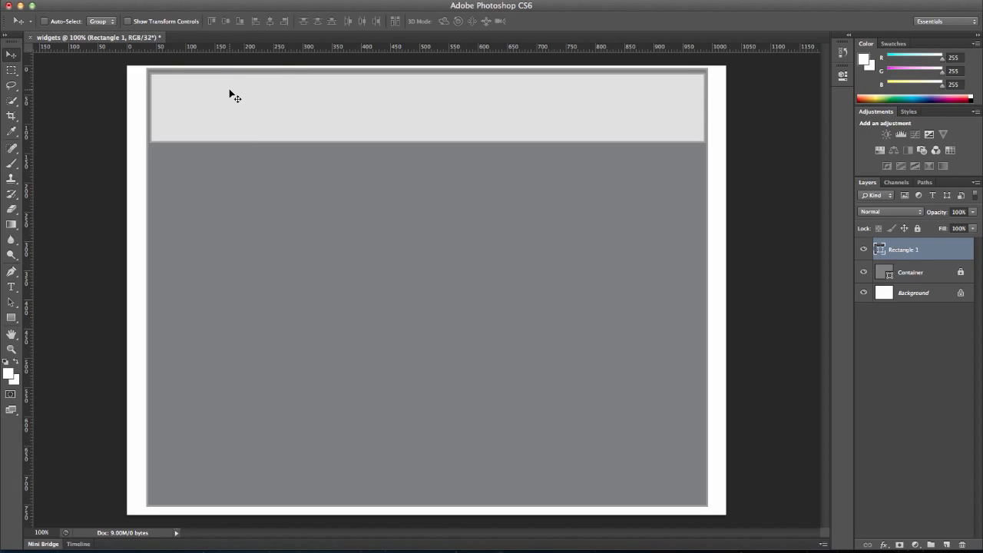
key(Left)
Rename the rectangle layer "Header" and lock it
double_click(906, 250)
text(H)
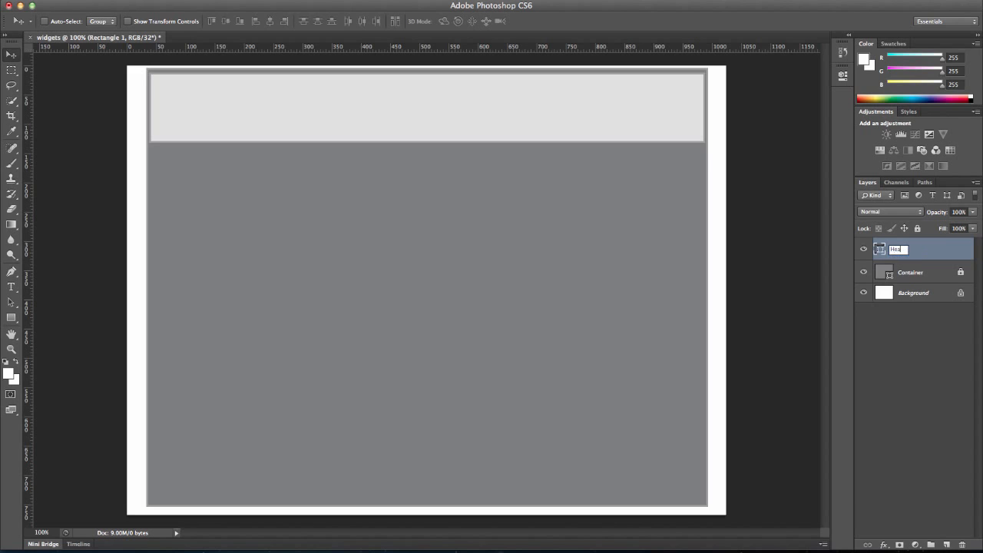
key(Return)
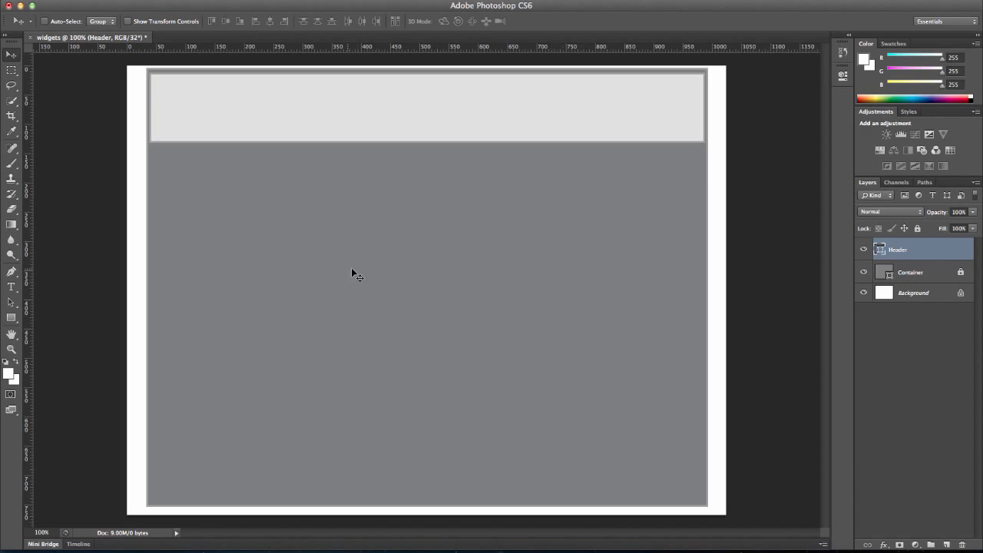
click(919, 231)
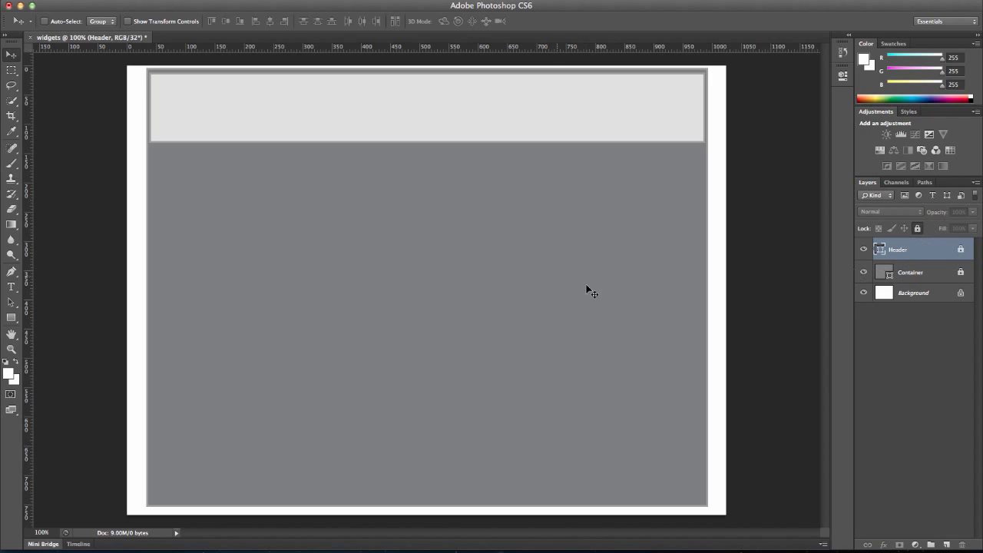
Create a 950 x 90 px rectangle shape with the Rectangle tool
click(11, 318)
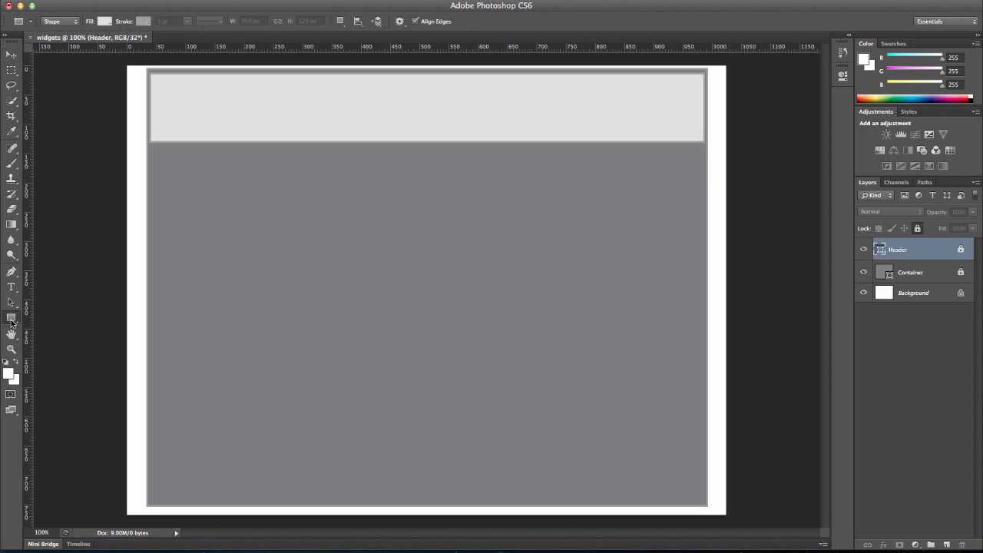
click(260, 359)
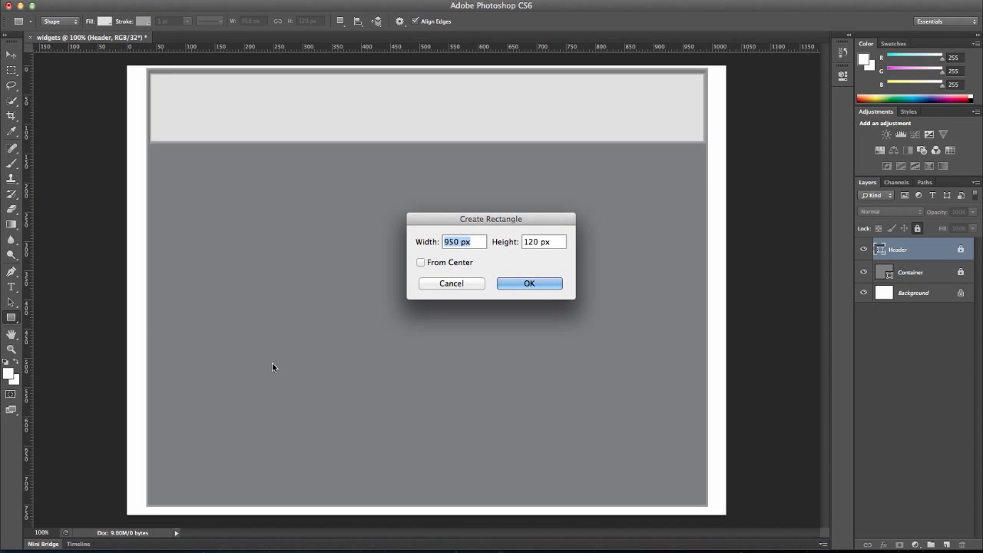
key(Tab)
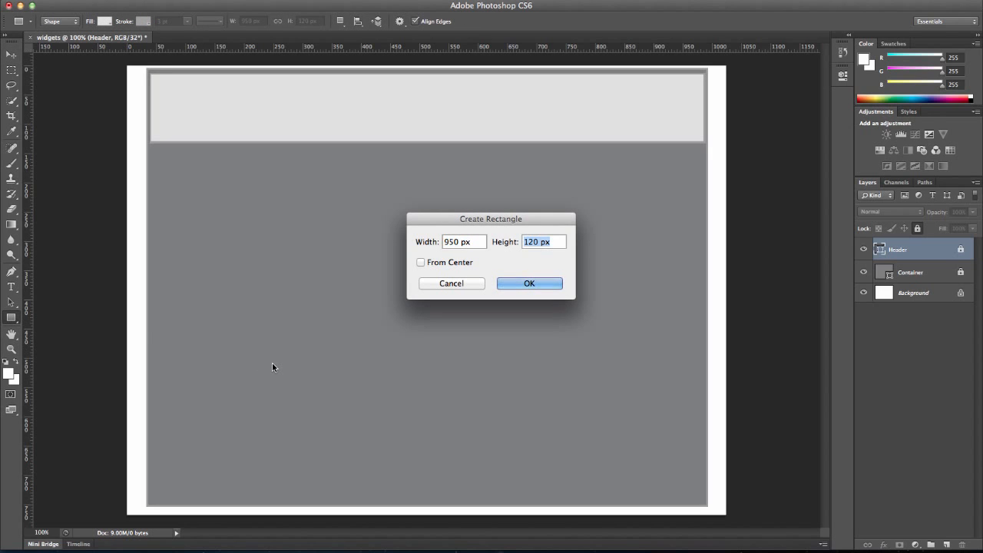
text(90)
click(509, 284)
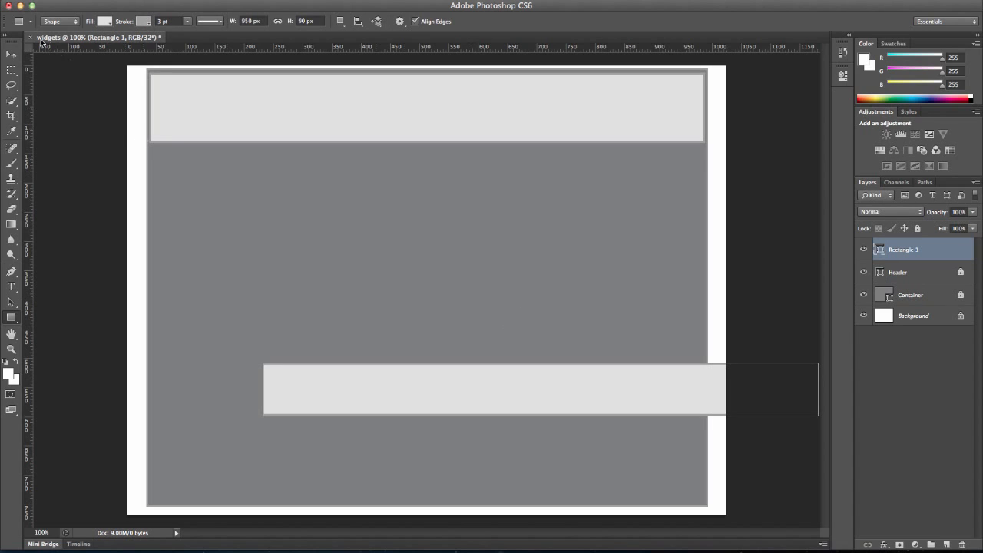
Move the new rectangle to the bottom of the container, nudging it left and down into alignment
click(11, 55)
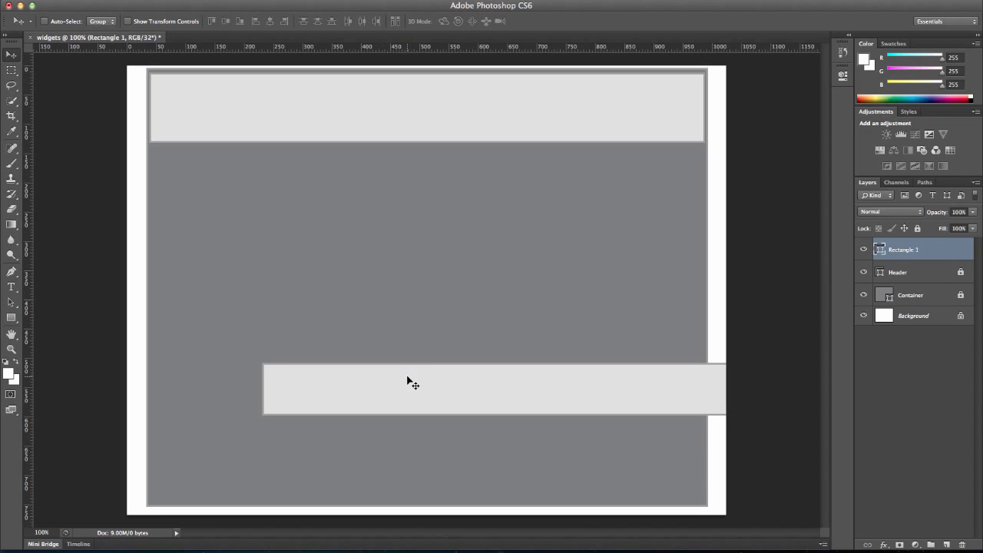
drag(407, 376, 301, 453)
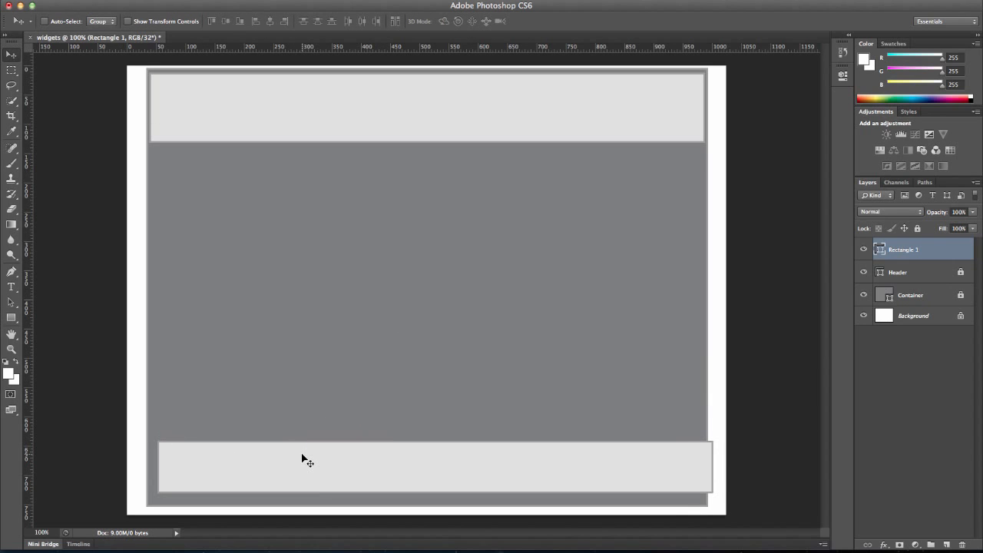
key(Left)
key(Left)
key(Left)
key(Left)
key(Left)
key(Left)
key(Left)
key(Left)
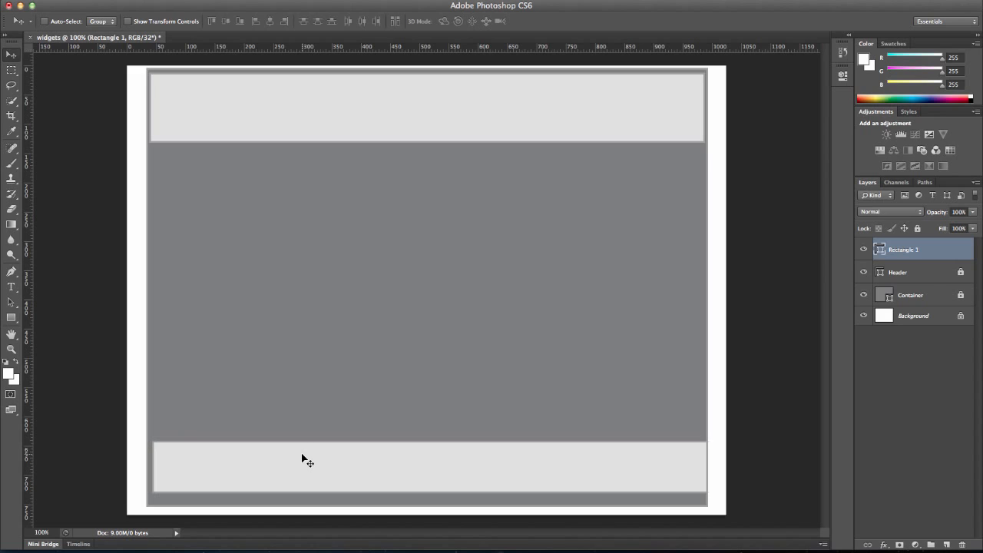
key(Left)
key(Left)
key(Left)
key(Left)
key(Down)
key(Down)
key(Down)
key(Down)
key(Down)
key(Down)
key(Down)
key(Down)
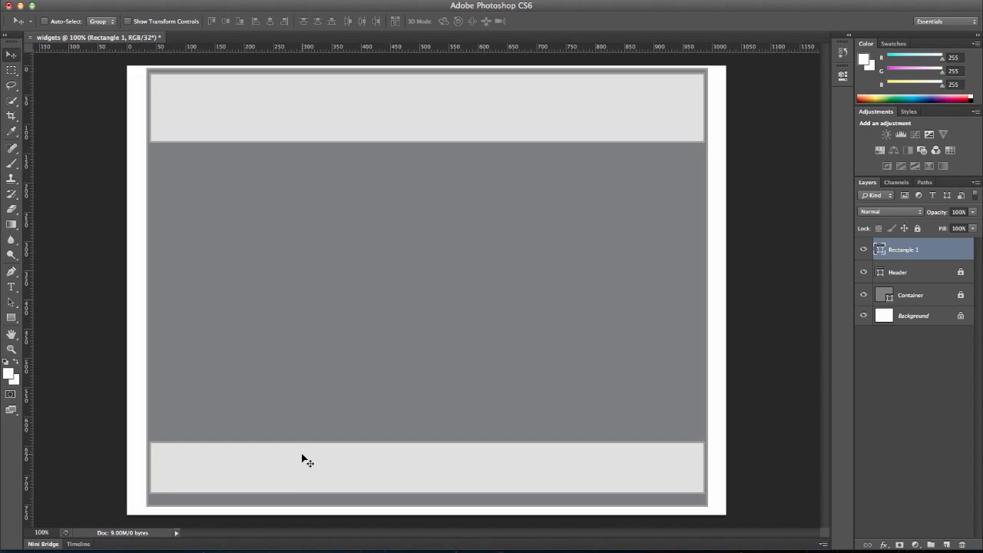
key(Down)
key(Down)
key(Down)
key(Down)
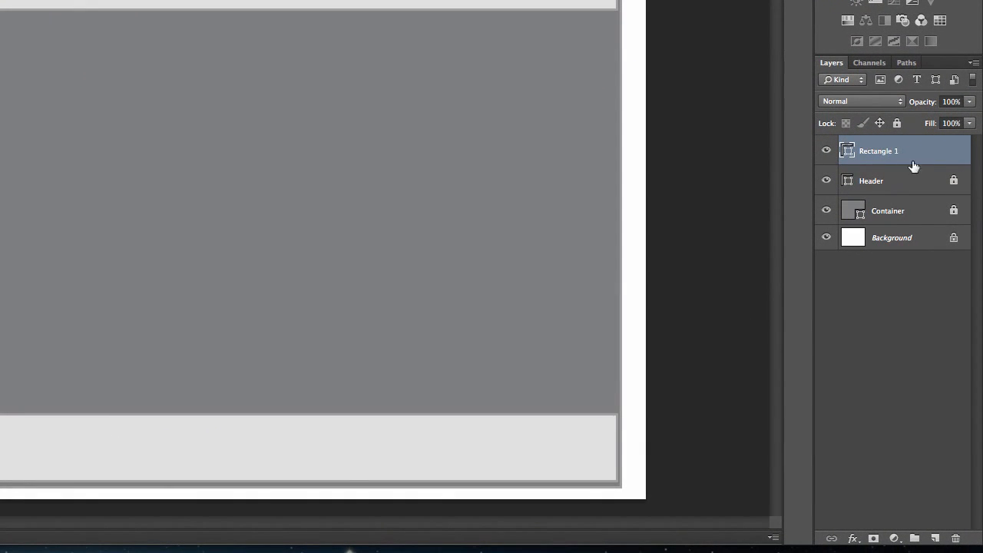
Rename the bottom rectangle layer "footer" and nudge it down two pixels
double_click(885, 151)
text(Footer)
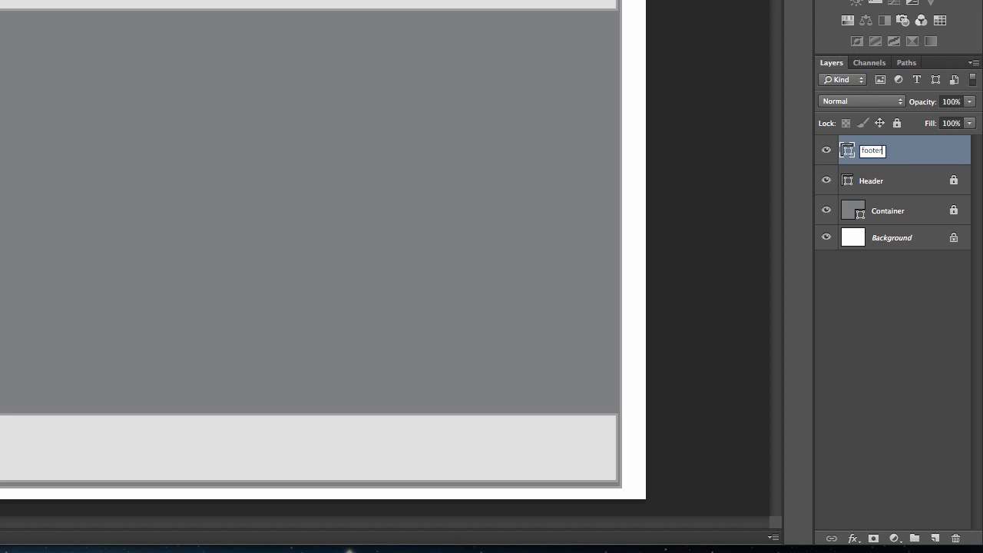
key(Return)
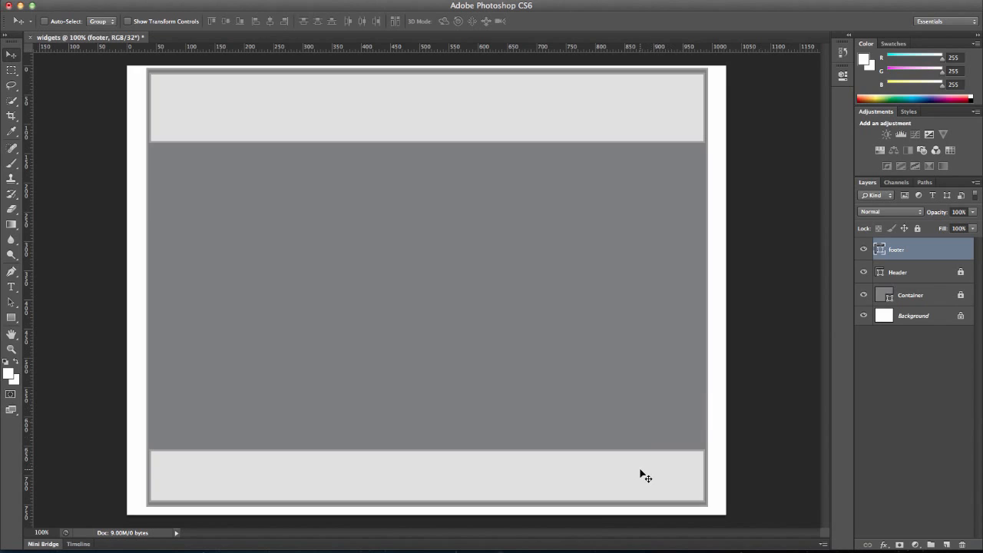
key(Down)
key(Down)
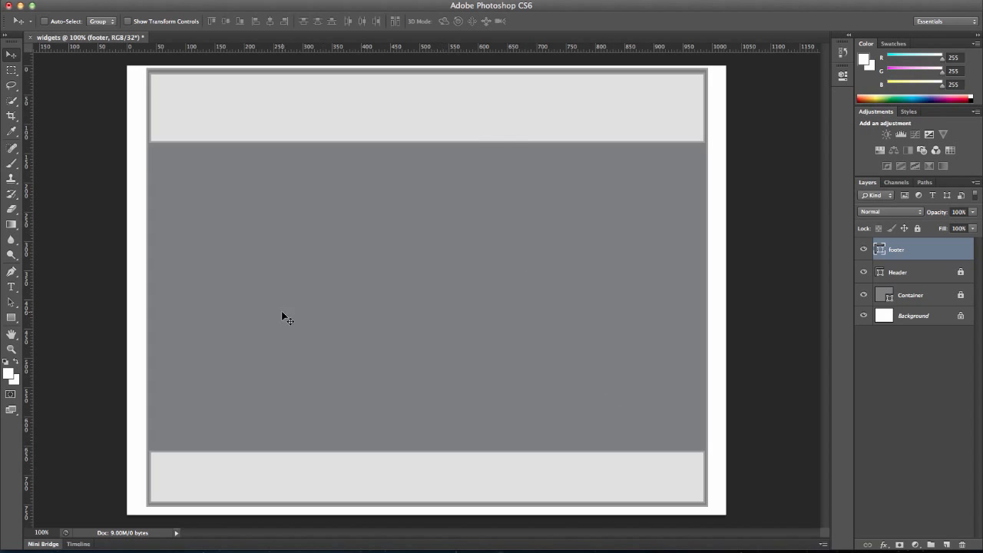
Create a 160 x 600 px rectangle shape with the Rectangle tool
click(11, 318)
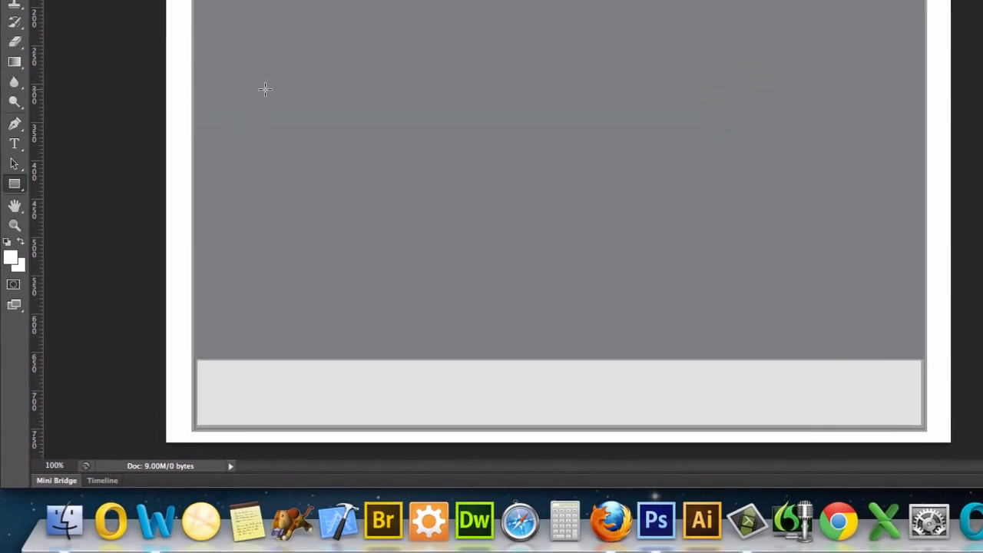
click(202, 246)
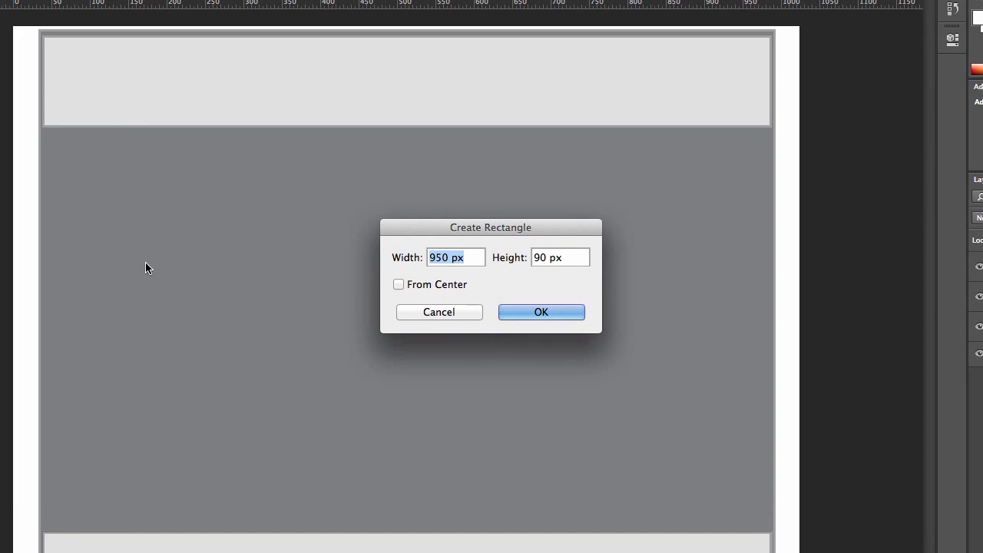
text(160)
key(Tab)
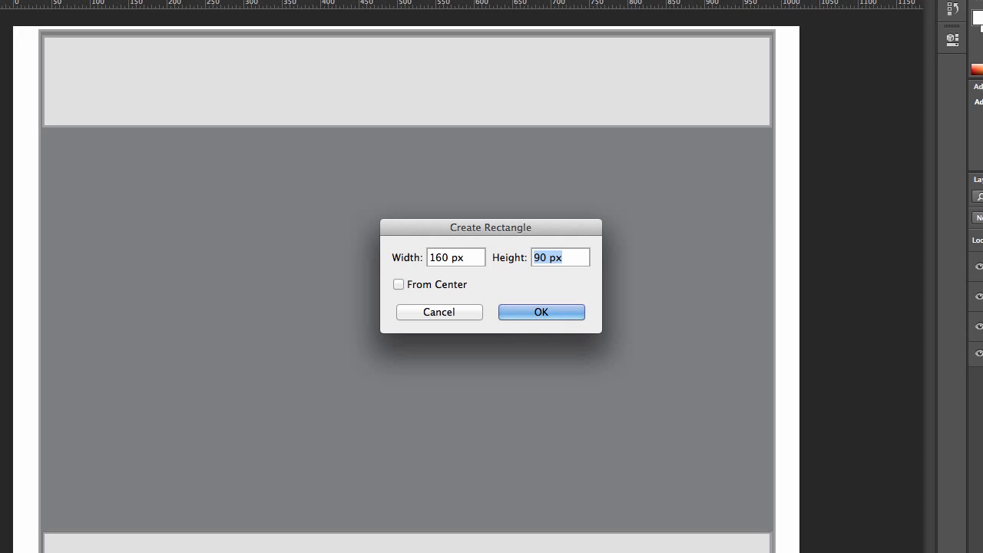
text(600)
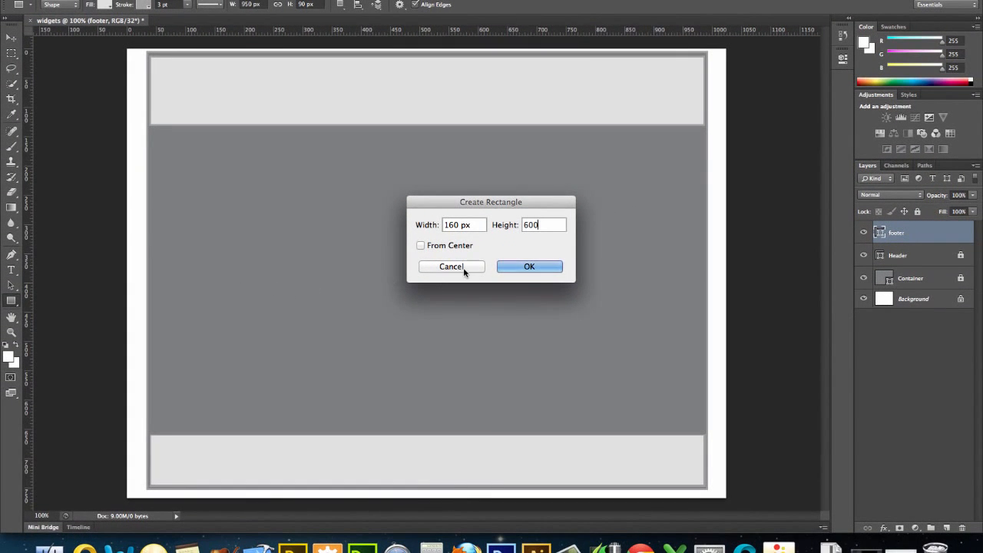
click(521, 265)
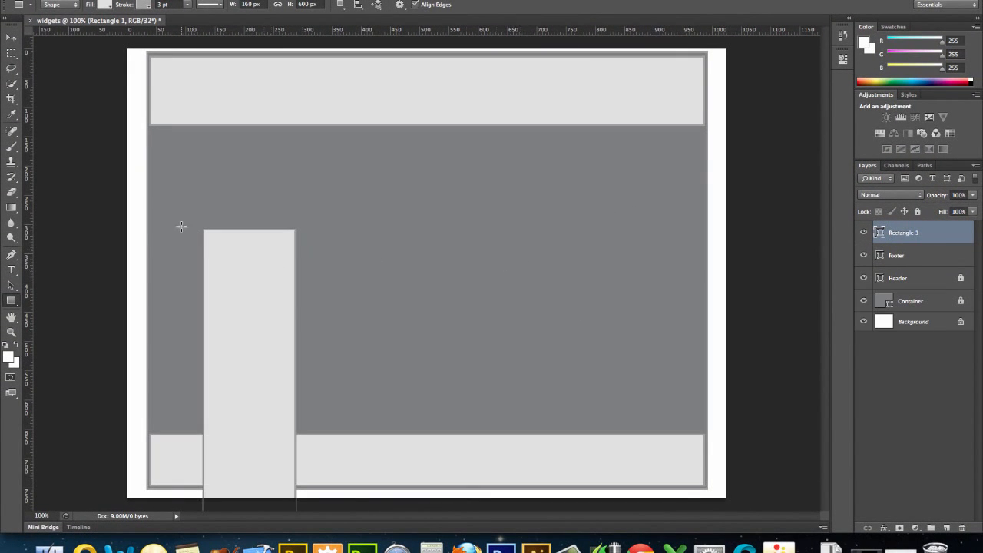
Move the new rectangle to the container's left edge just below the header, nudging it left
click(11, 38)
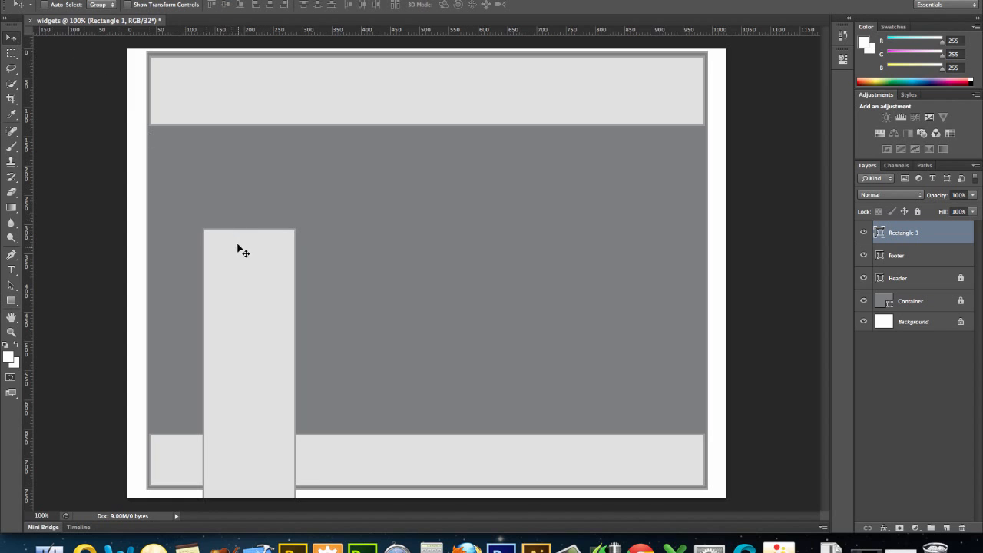
drag(236, 244, 189, 147)
key(Left)
key(Left)
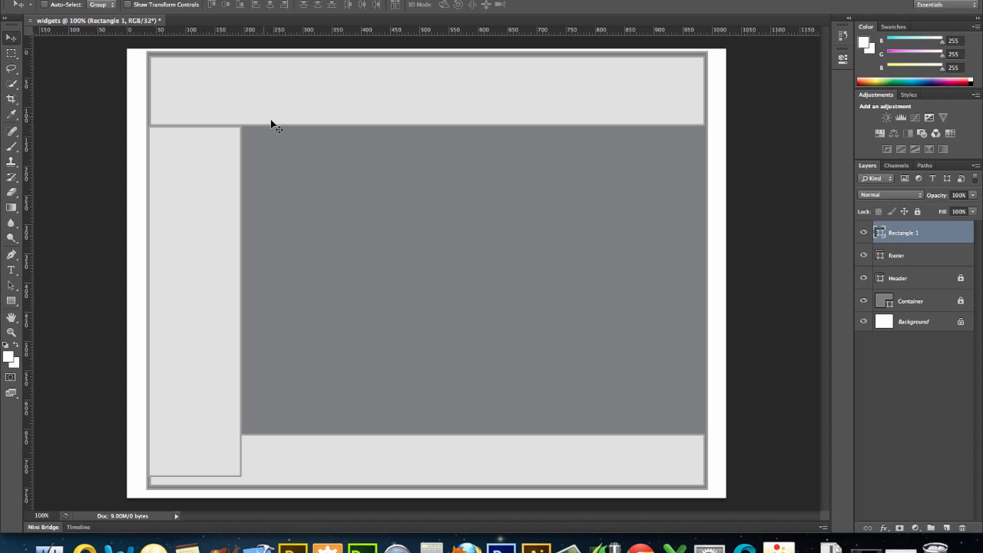
Shorten the rectangle with Free Transform to about 88% height so its bottom meets the footer, and apply it
click(177, 3)
drag(195, 477, 196, 432)
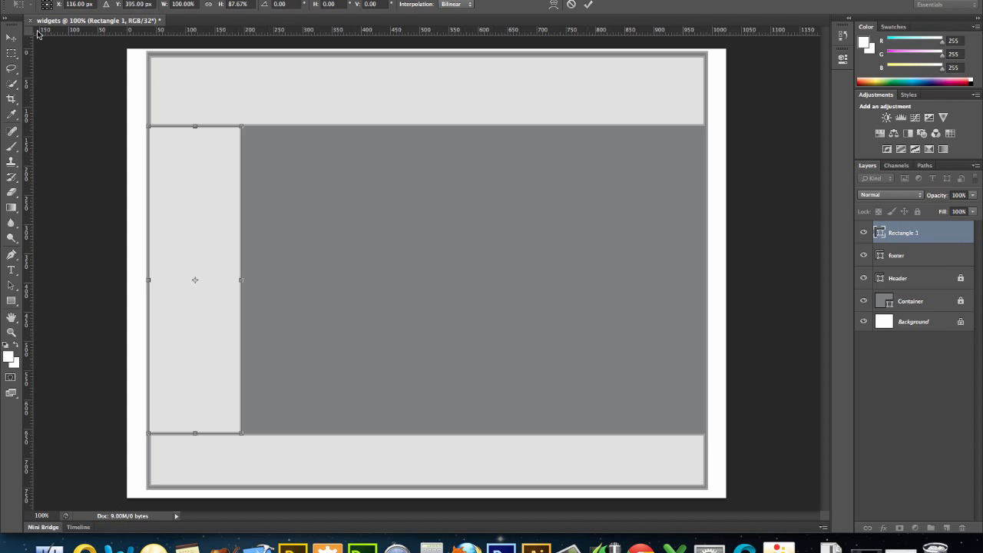
click(10, 37)
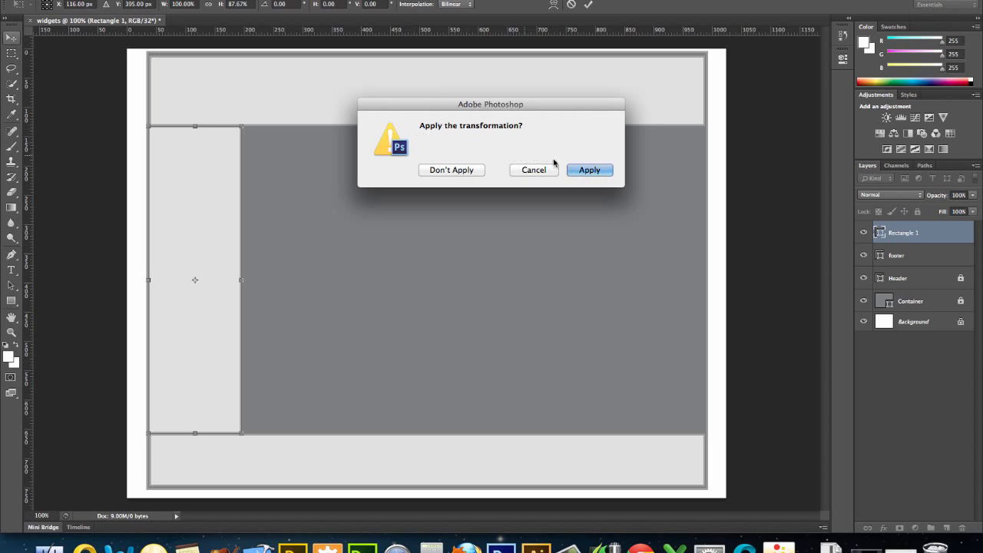
click(584, 171)
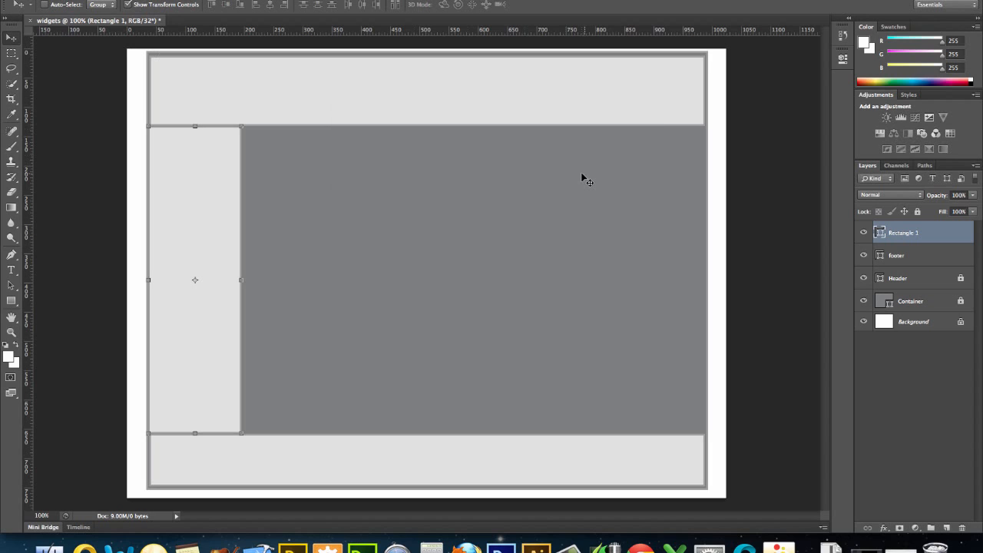
Rename the new rectangle layer "sidebar" and lock both the sidebar and footer layers
double_click(914, 233)
text(Sidebar)
key(Return)
click(917, 211)
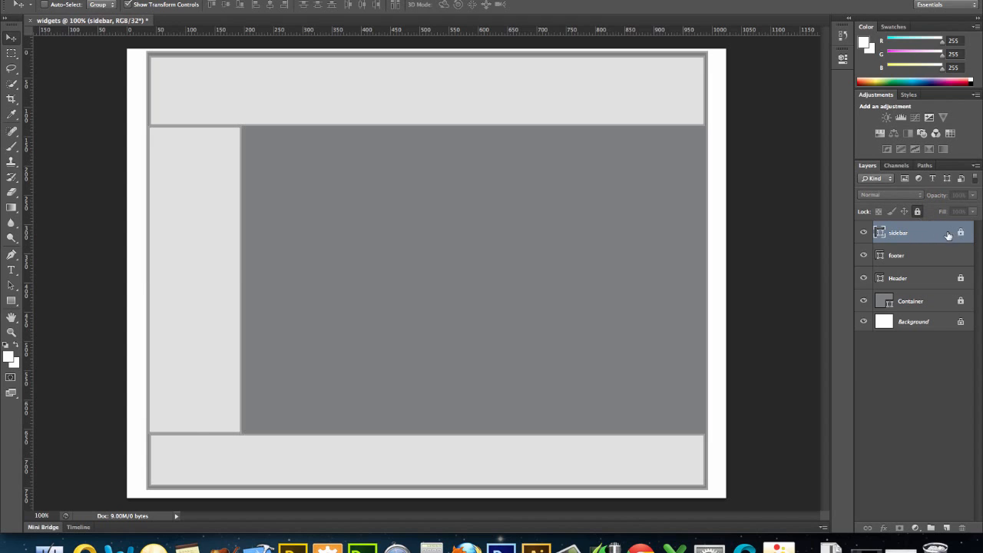
click(958, 256)
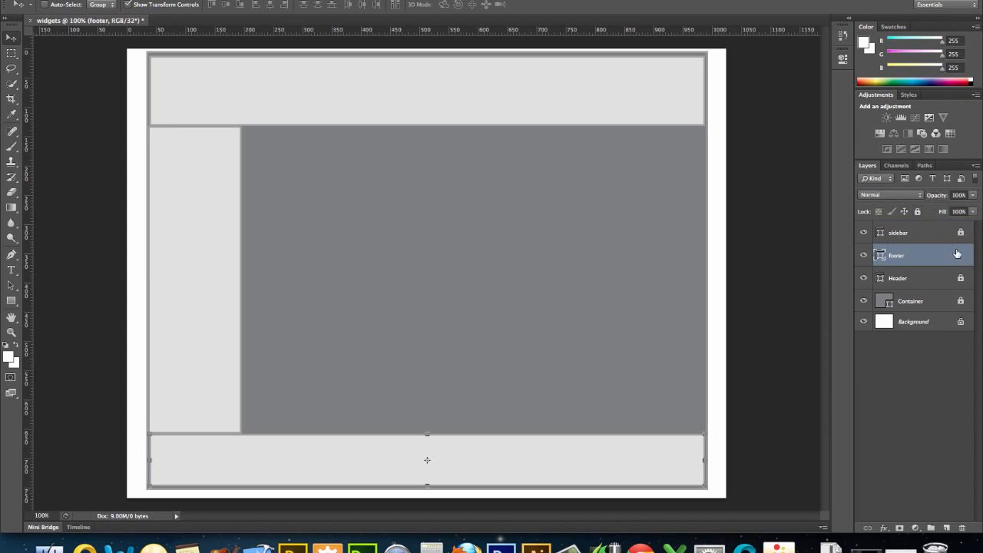
click(919, 211)
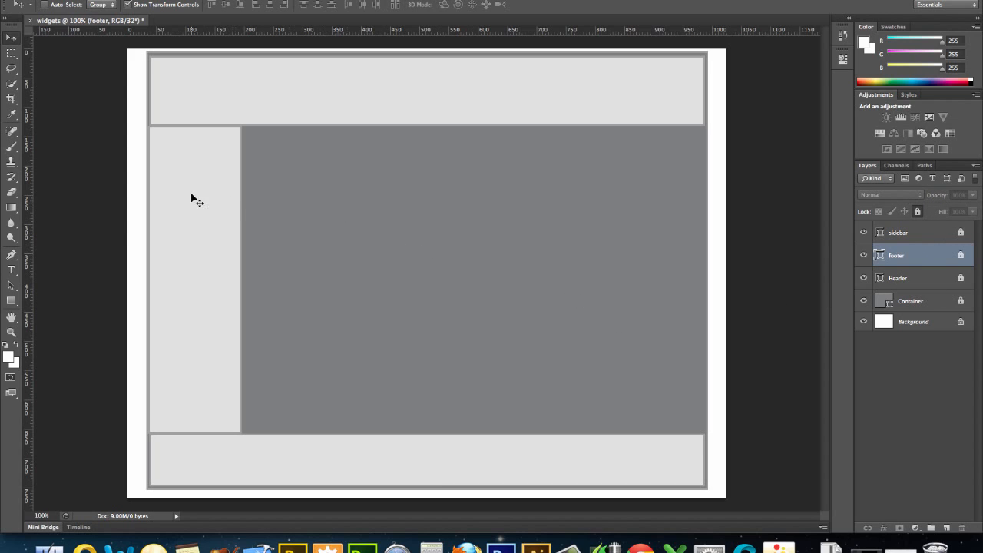
Create an 820 x 570 px rectangle shape with the Rectangle tool
click(13, 300)
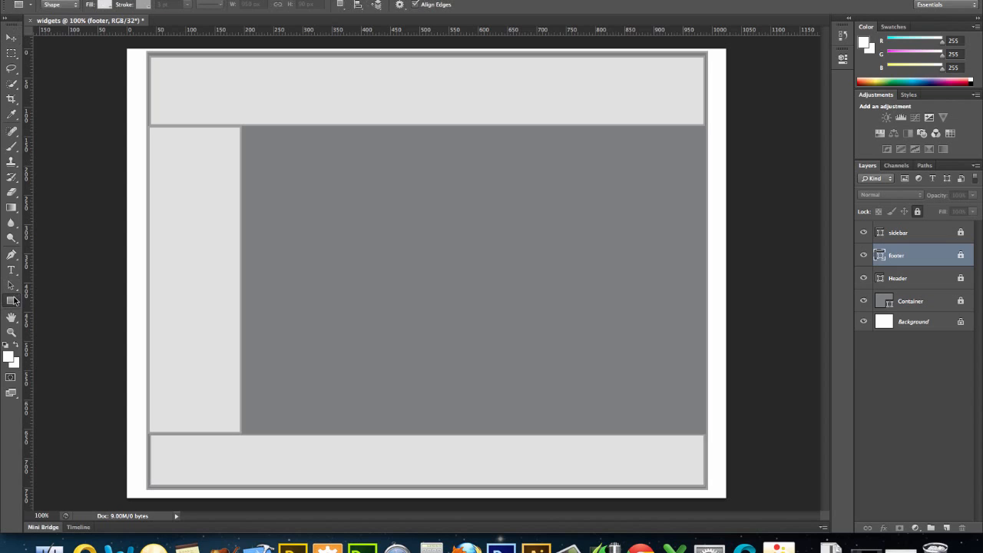
click(292, 228)
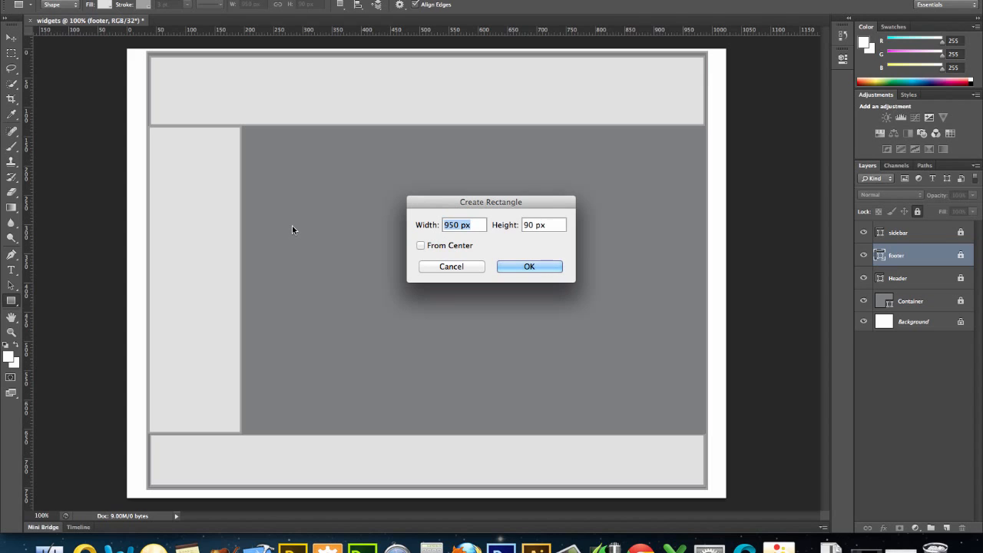
text(820)
key(Tab)
text(570)
click(518, 266)
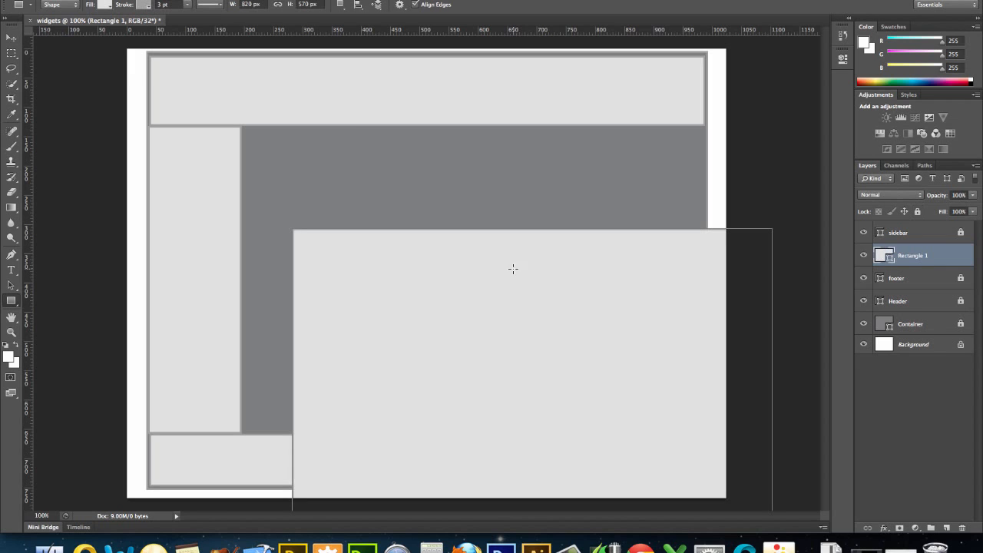
Move and resize the rectangle to fill the space right of the sidebar between header and footer, then commit
click(11, 36)
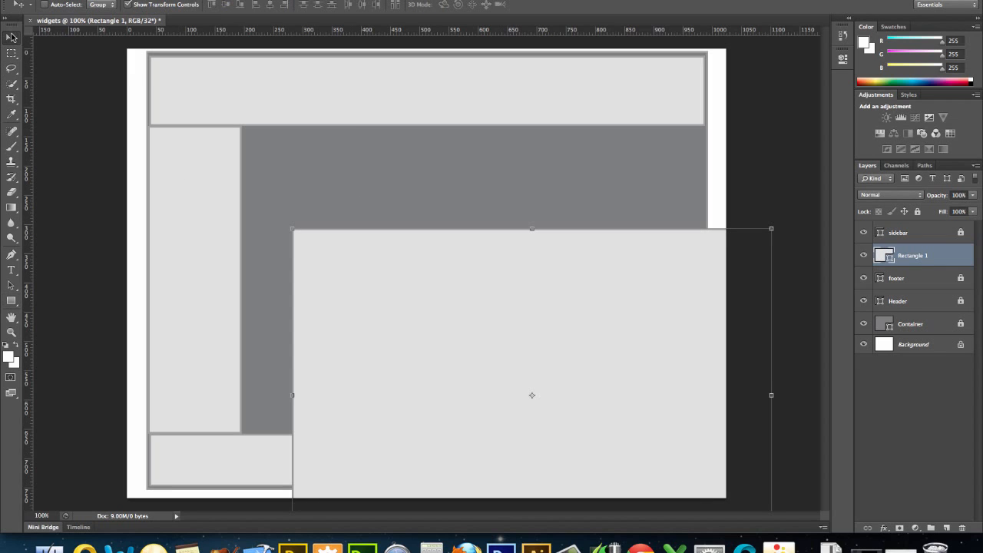
drag(318, 253, 267, 146)
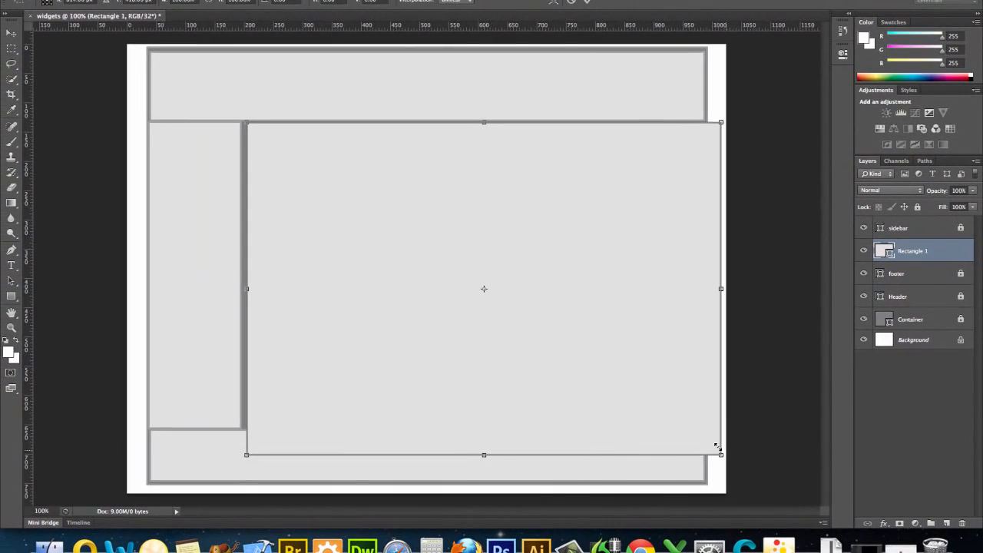
drag(644, 444, 604, 421)
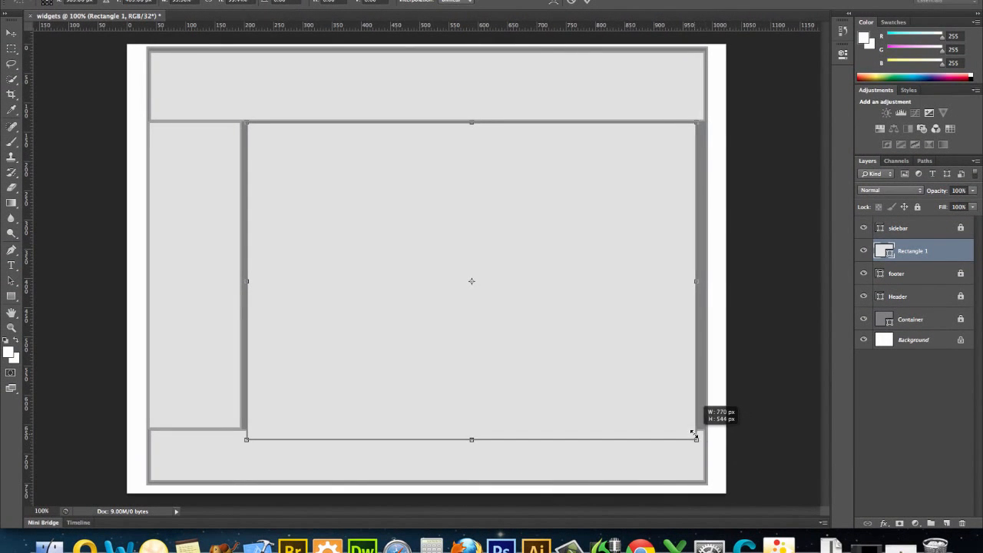
drag(693, 434, 701, 425)
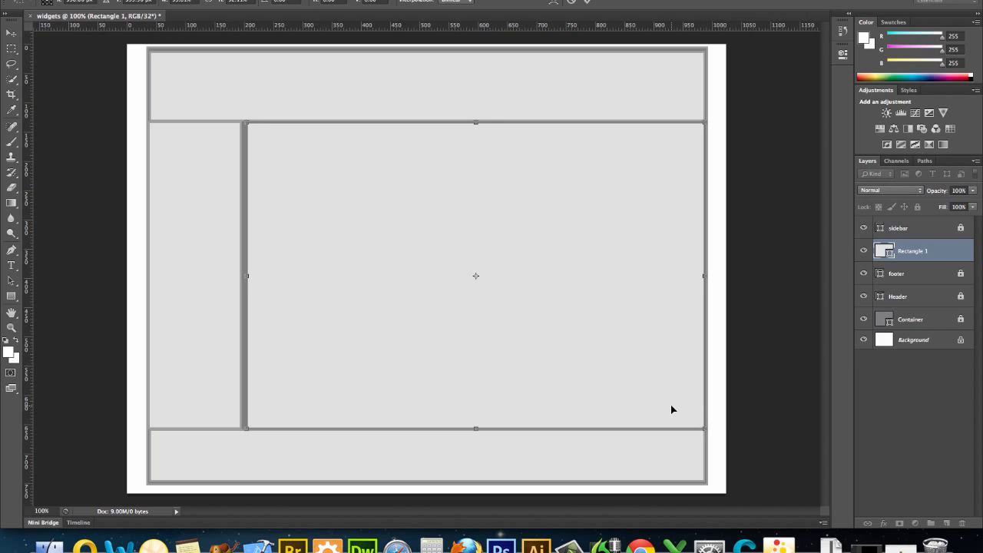
key(Left)
key(Left)
key(Left)
key(Left)
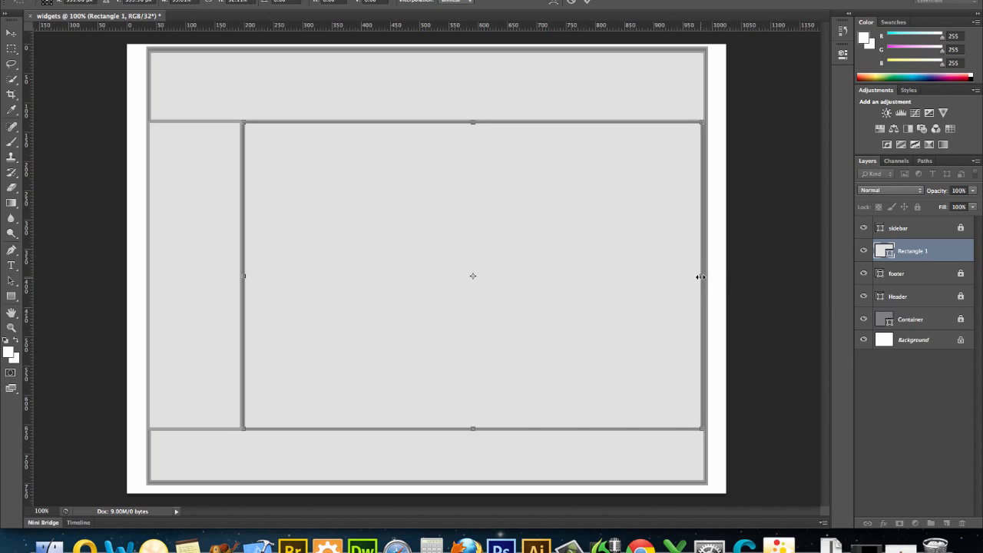
drag(701, 276, 705, 277)
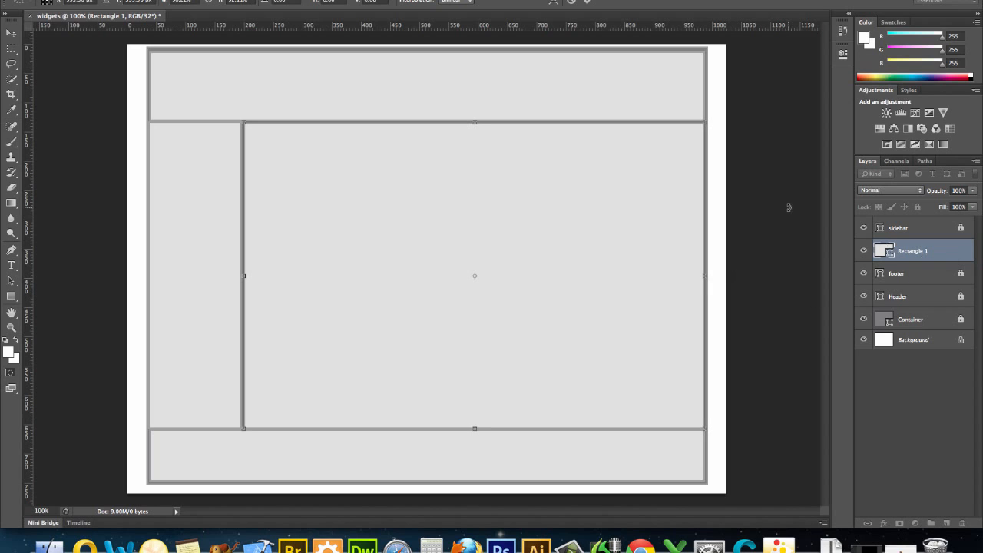
key(Return)
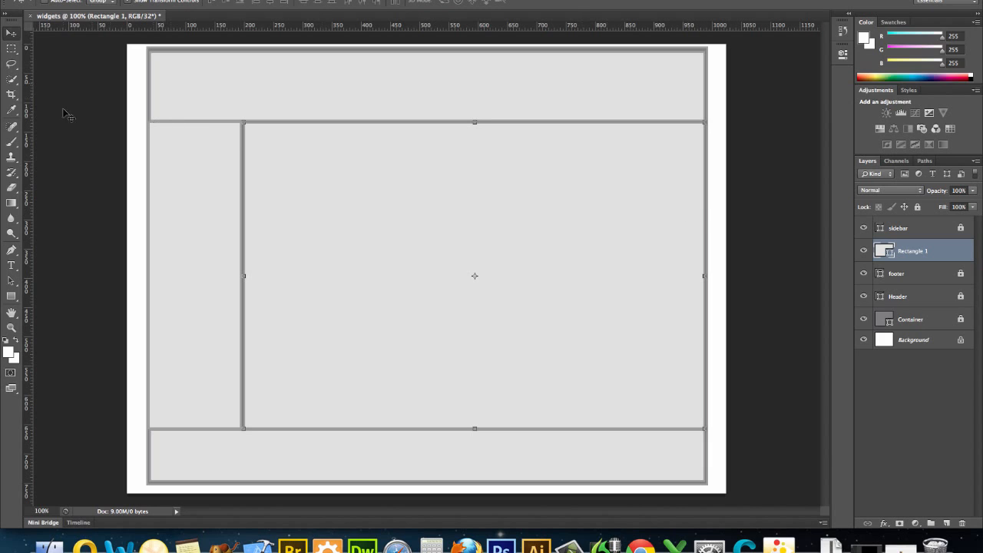
Rename the new rectangle layer "main"
click(11, 48)
click(12, 32)
double_click(919, 254)
text(main)
key(Return)
Select the sidebar, main, footer, Header and Container layers and create a new layer group
click(864, 228)
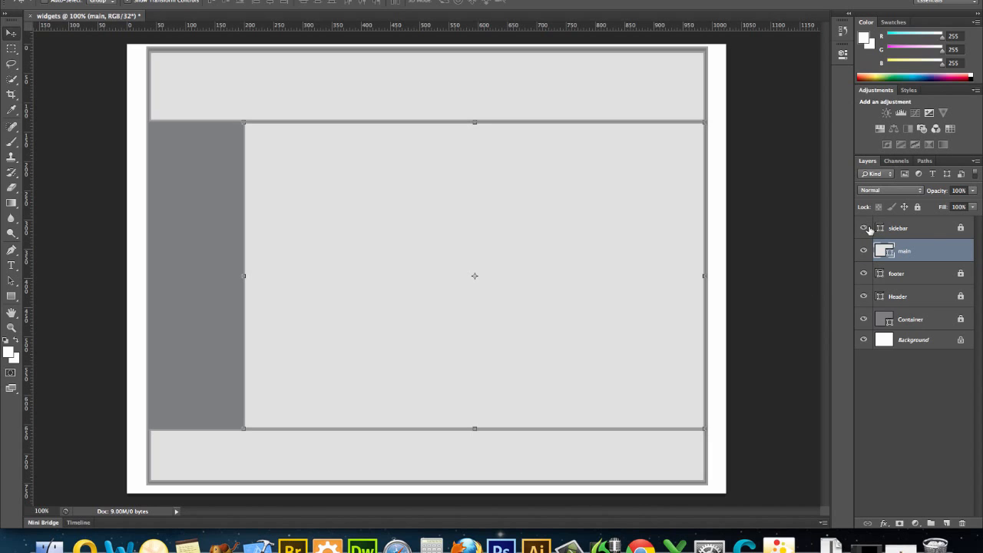
click(865, 228)
click(932, 228)
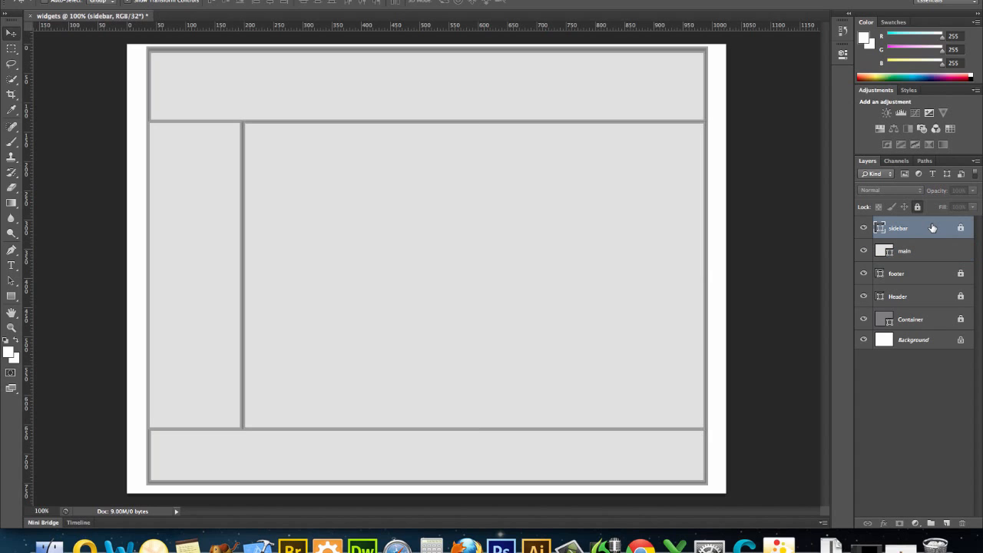
shift+click(936, 257)
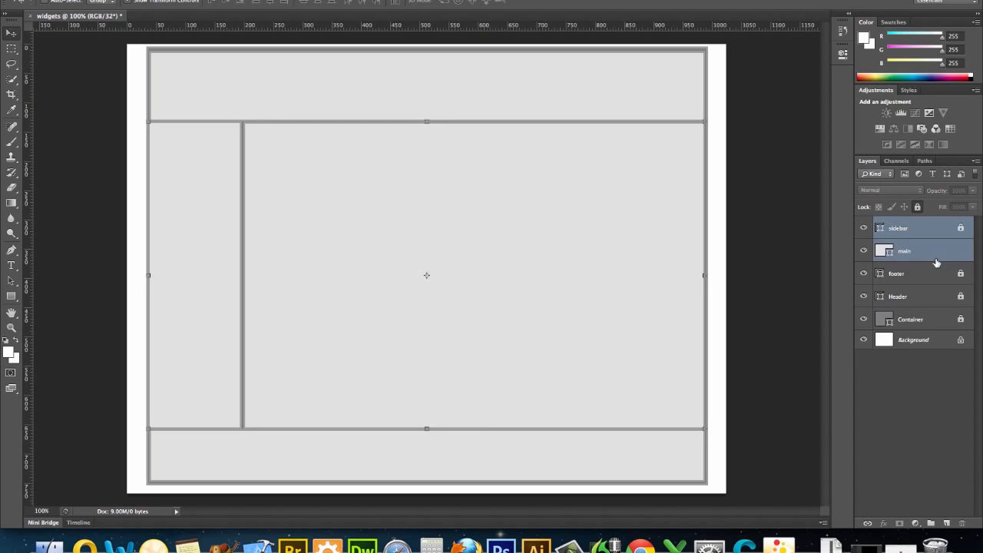
shift+click(937, 272)
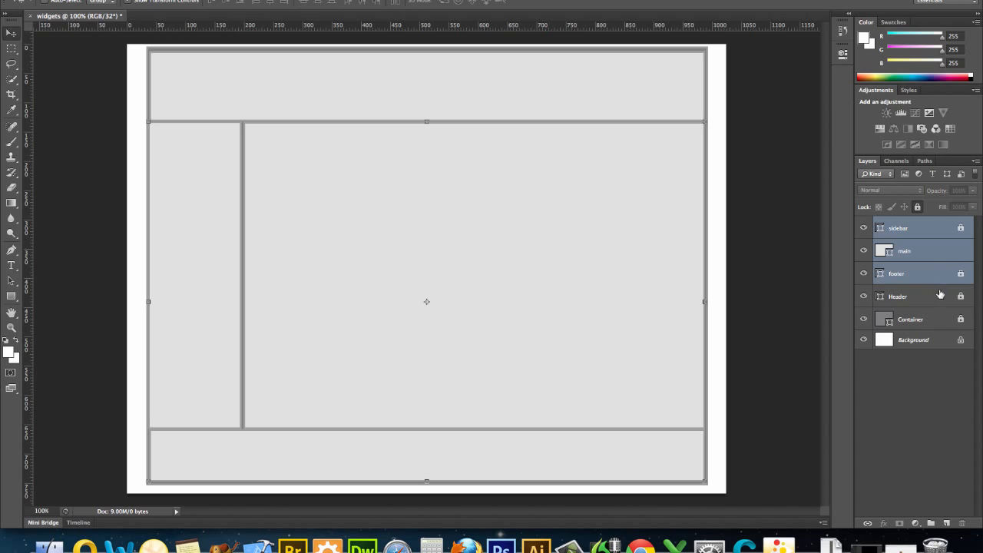
shift+click(940, 296)
shift+click(948, 323)
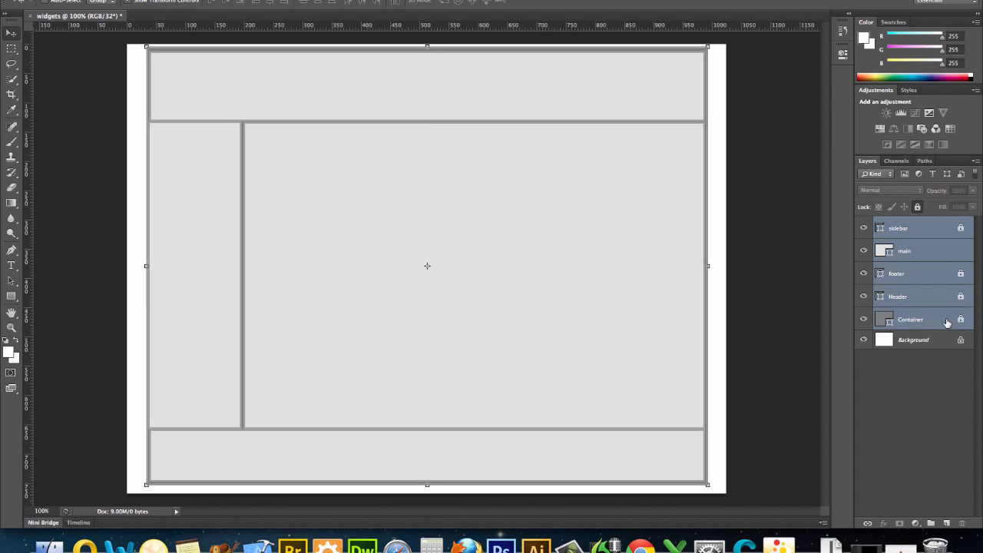
click(932, 524)
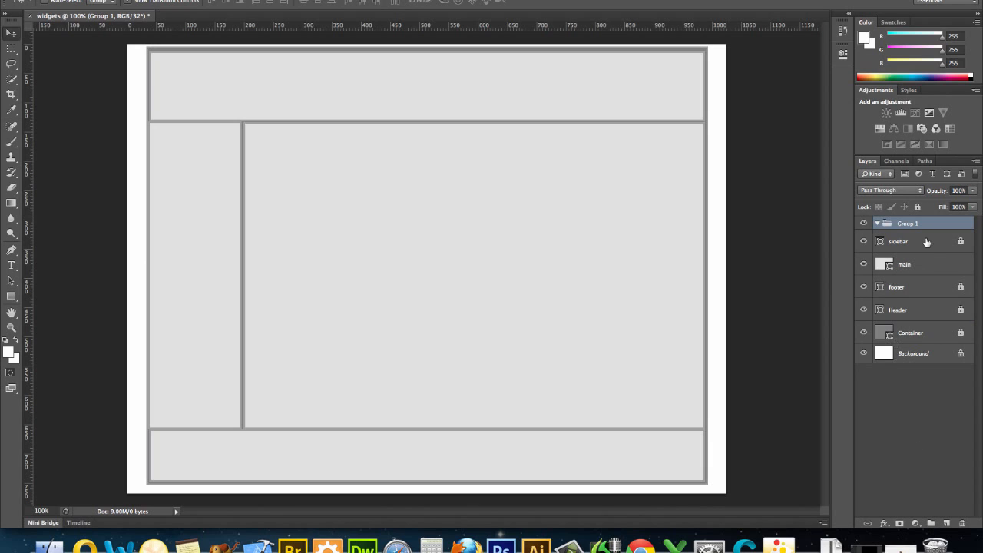
Move the sidebar, main, footer, Header and Container layers into the new group
mouse_move(924, 242)
mouse_down()
mouse_move(928, 264)
mouse_move(921, 223)
mouse_up()
click(922, 269)
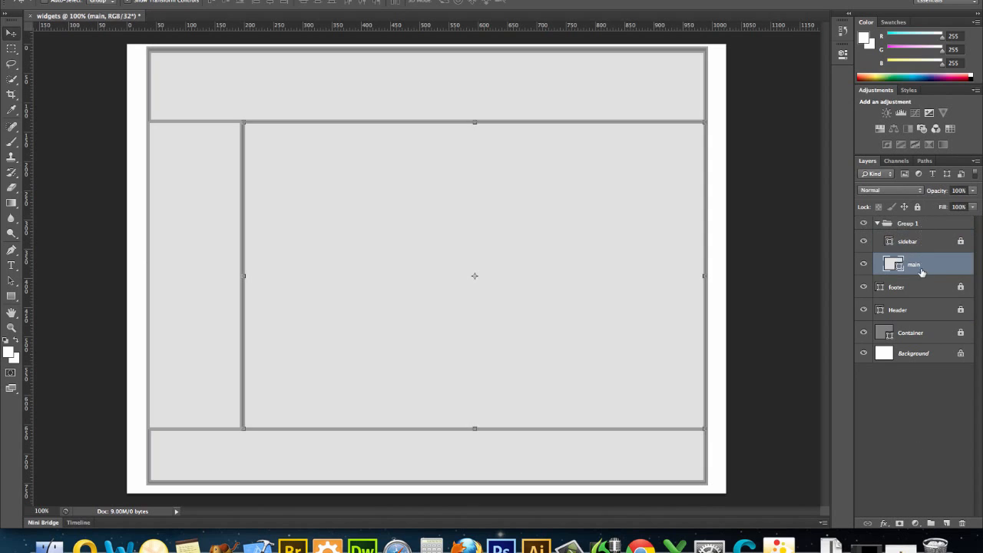
drag(919, 283, 918, 226)
drag(917, 294, 917, 227)
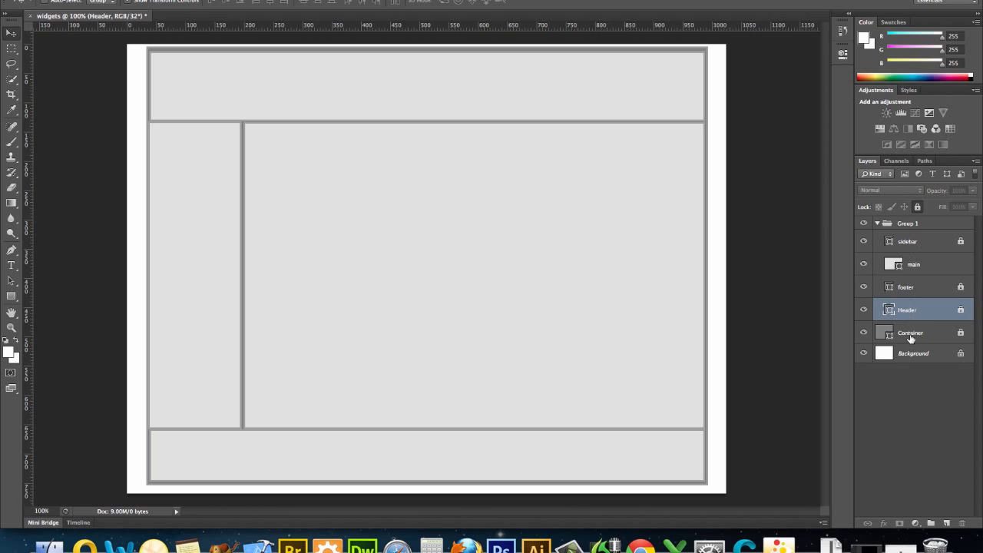
drag(911, 338, 911, 224)
Rename the layer group "divs"
double_click(911, 224)
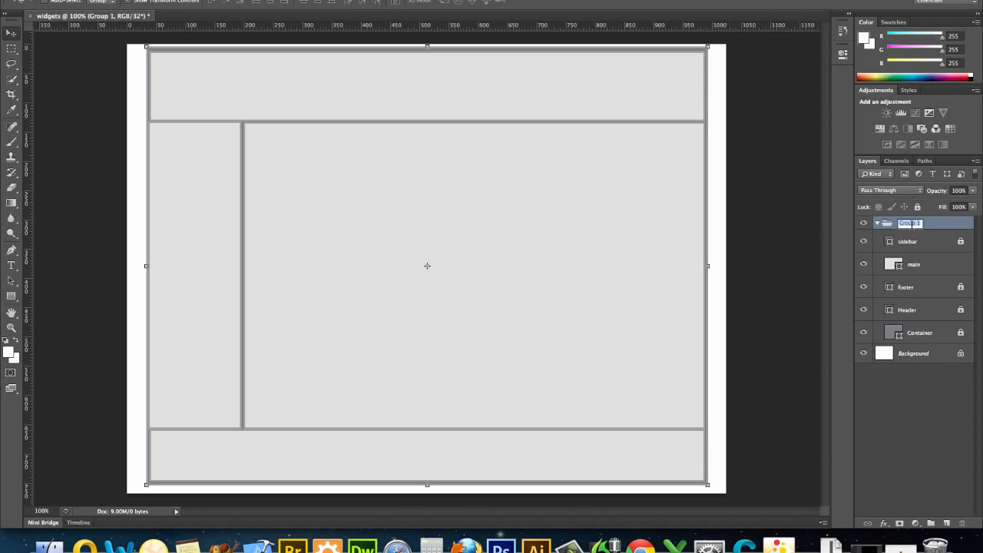
text(c)
click(879, 225)
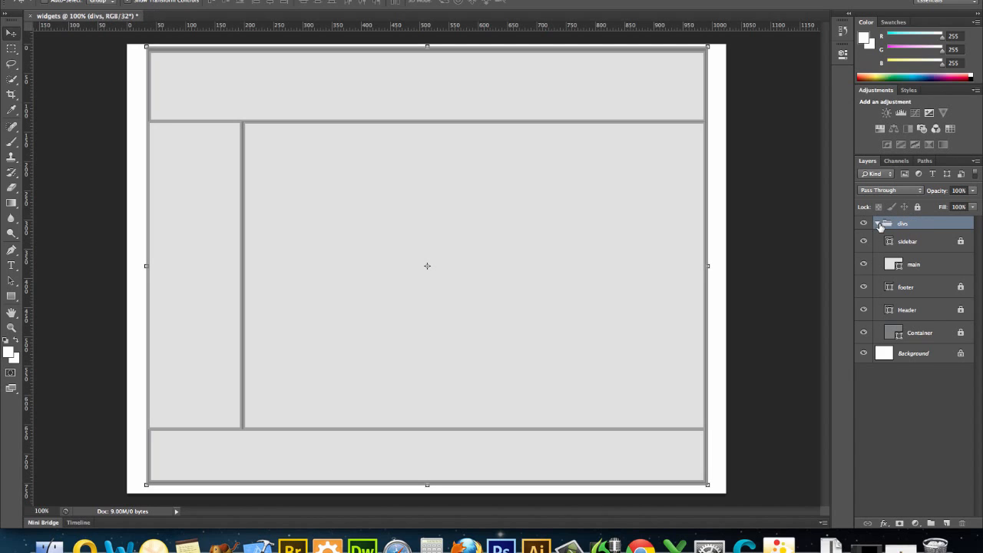
Collapse the divs layer group
click(880, 223)
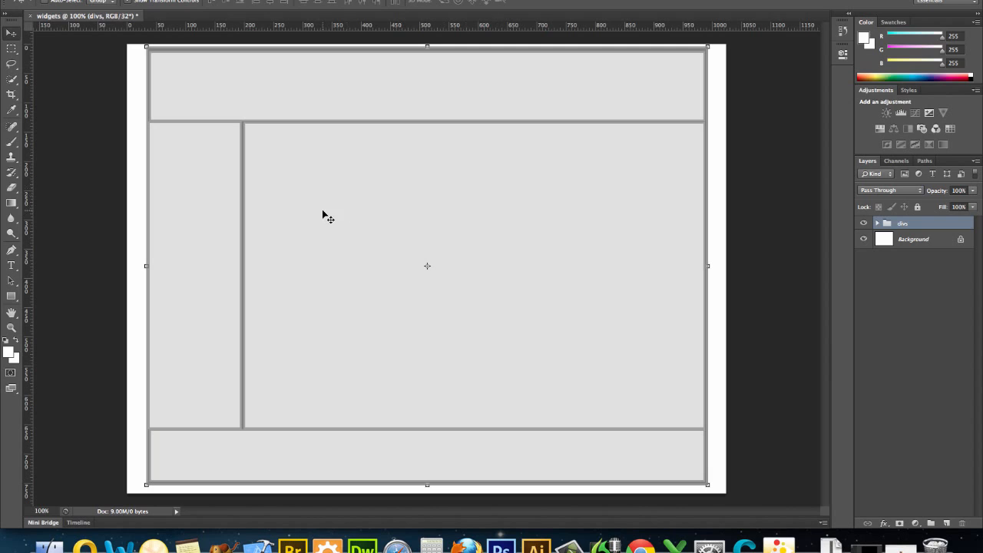
click(12, 297)
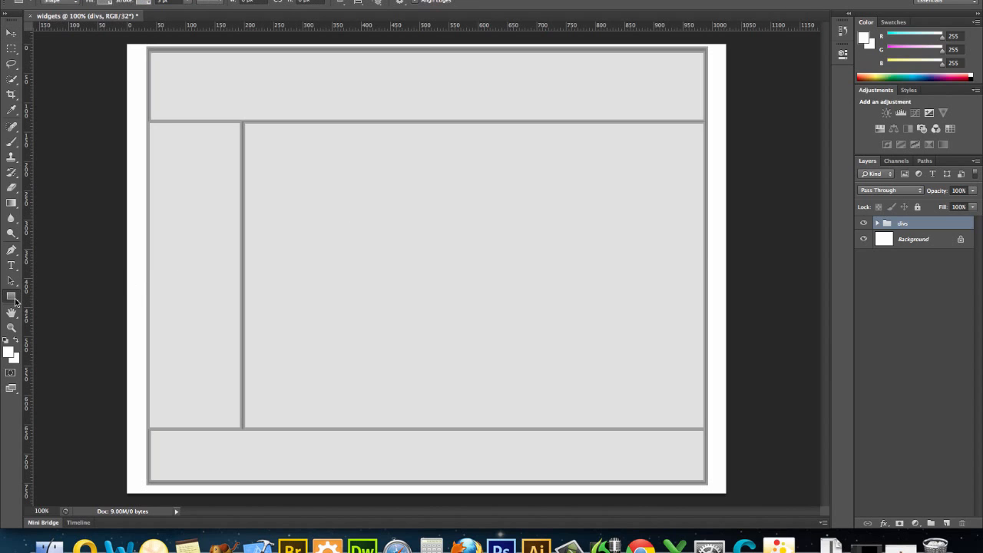
right_click(14, 302)
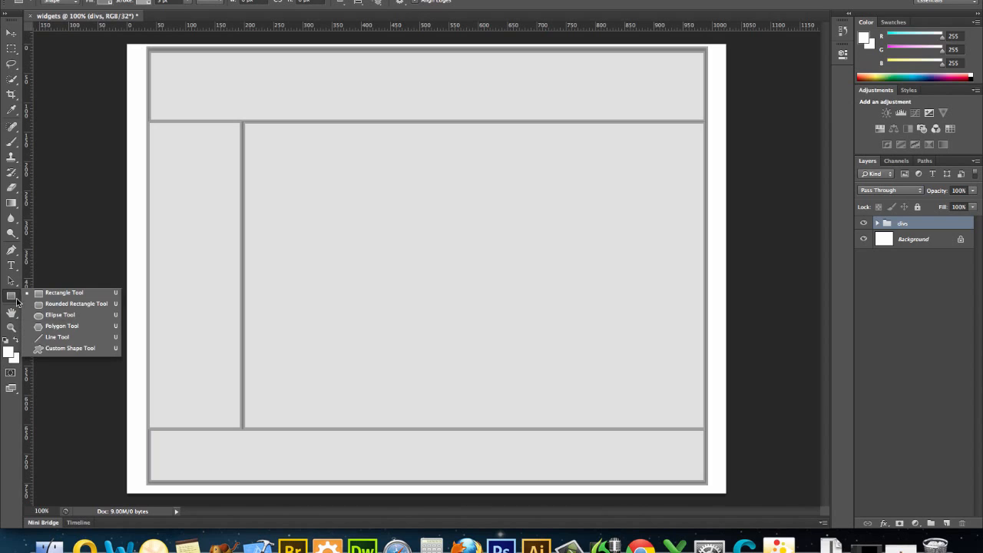
click(38, 336)
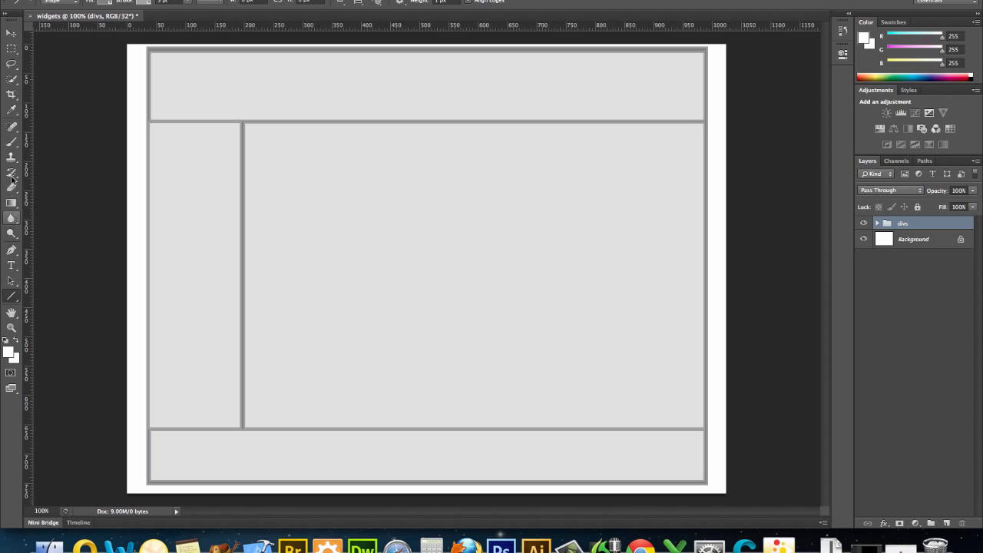
Type the heading "Wally's Widgets" in Verdana Bold 48 pt inside the header and center it horizontally
click(12, 266)
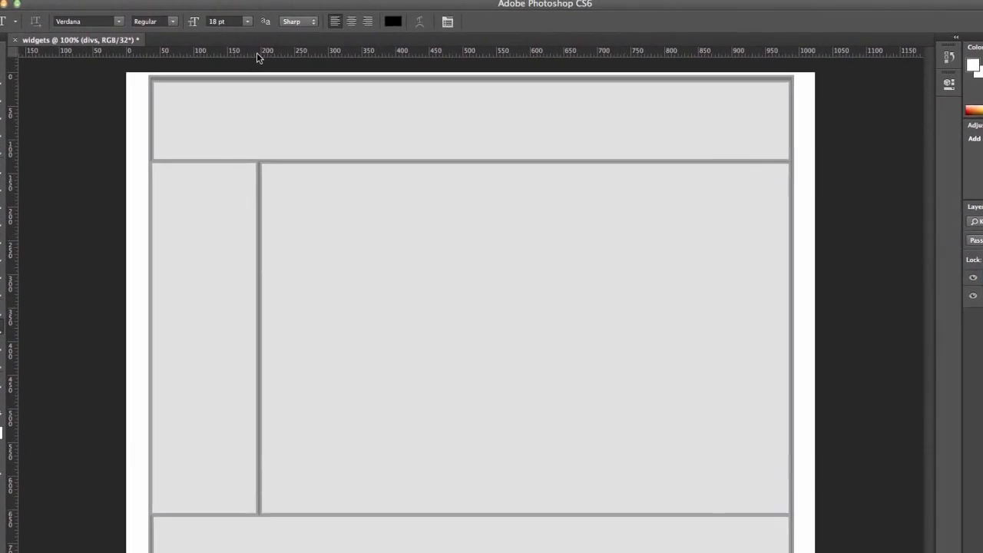
click(248, 21)
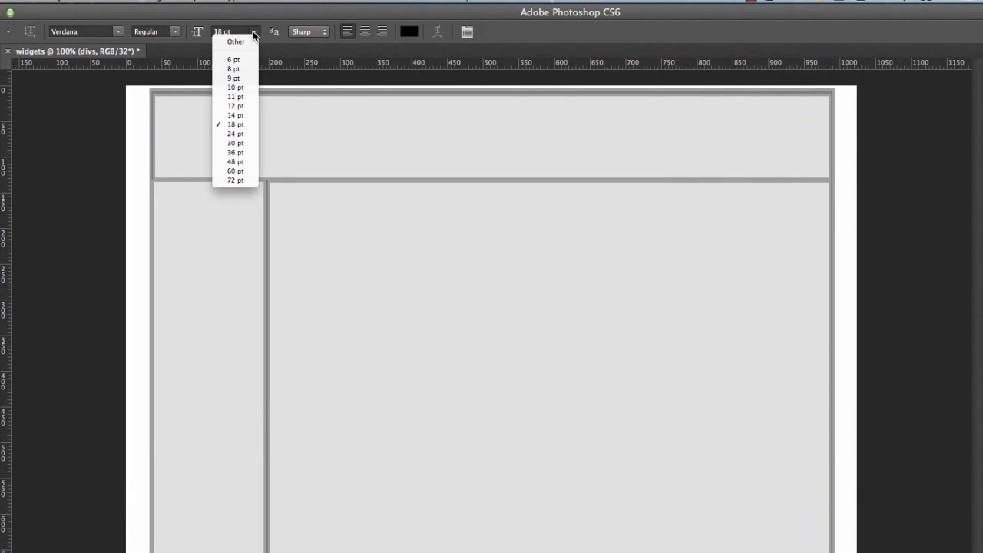
click(236, 162)
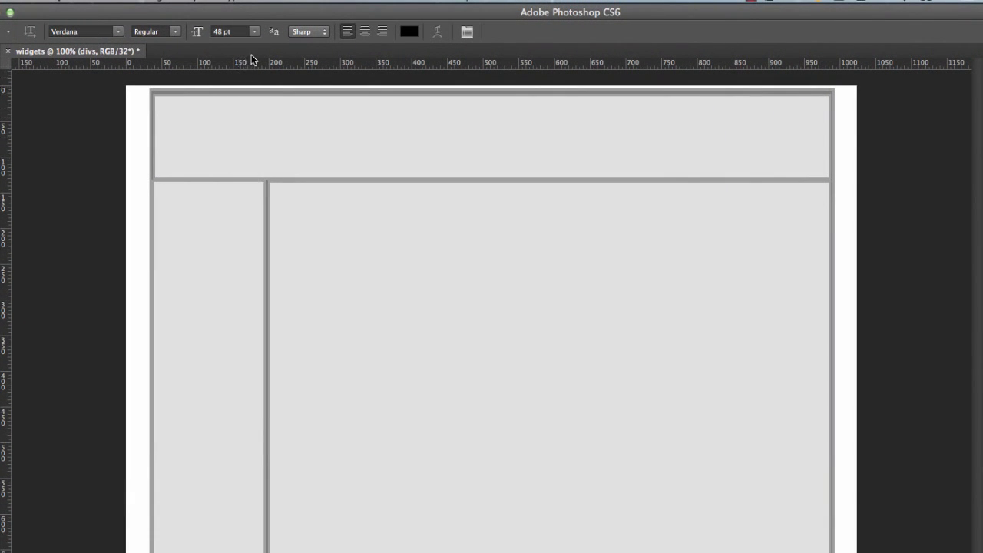
click(176, 30)
click(176, 44)
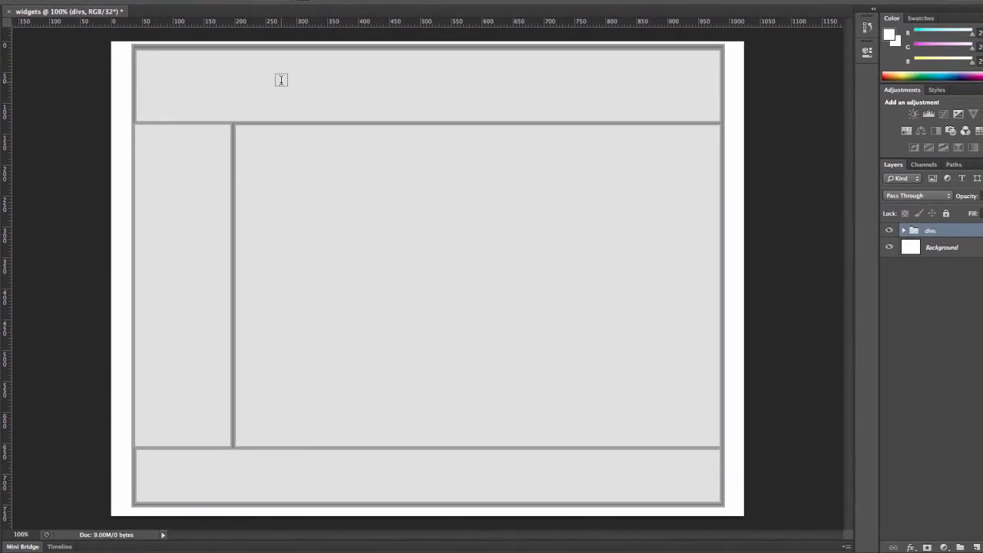
click(280, 80)
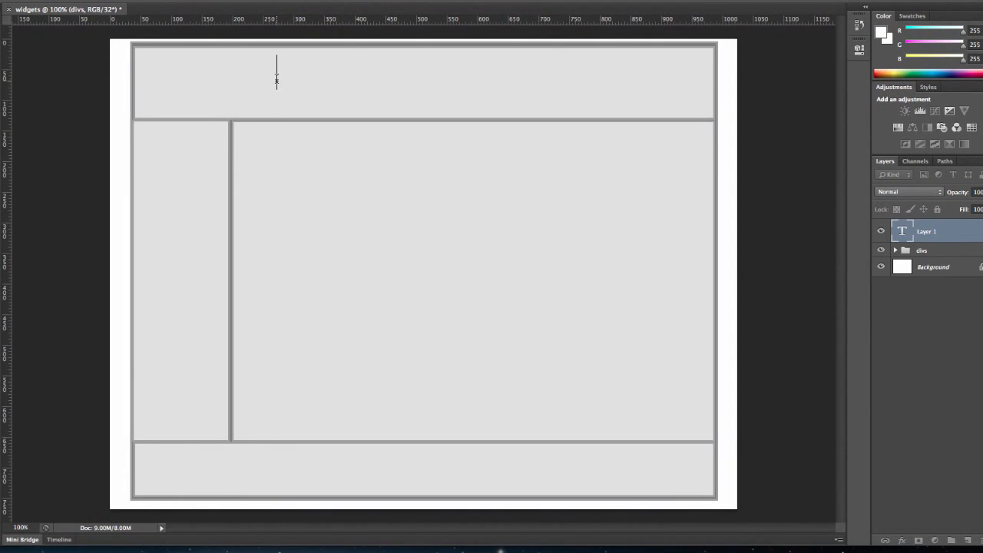
text(Wally)
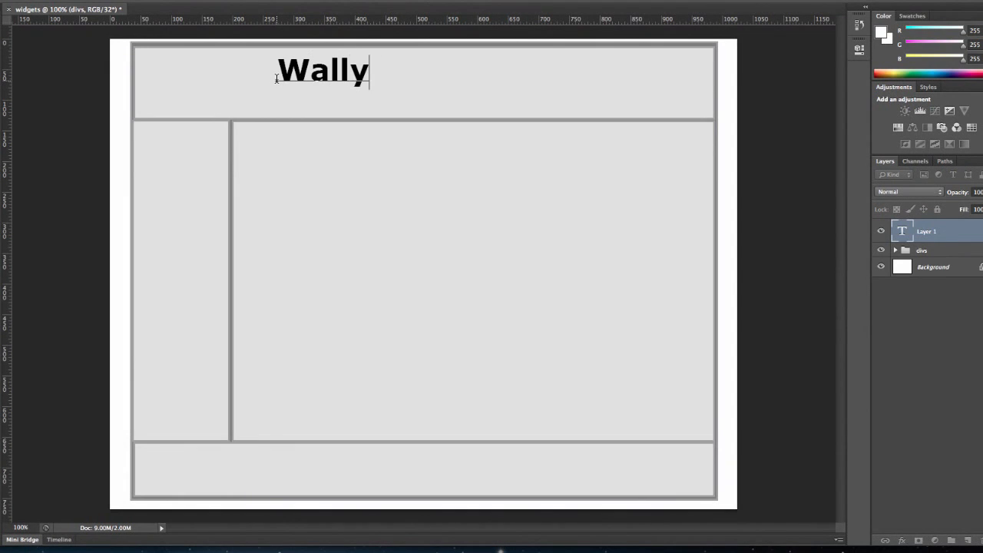
text('s Widge)
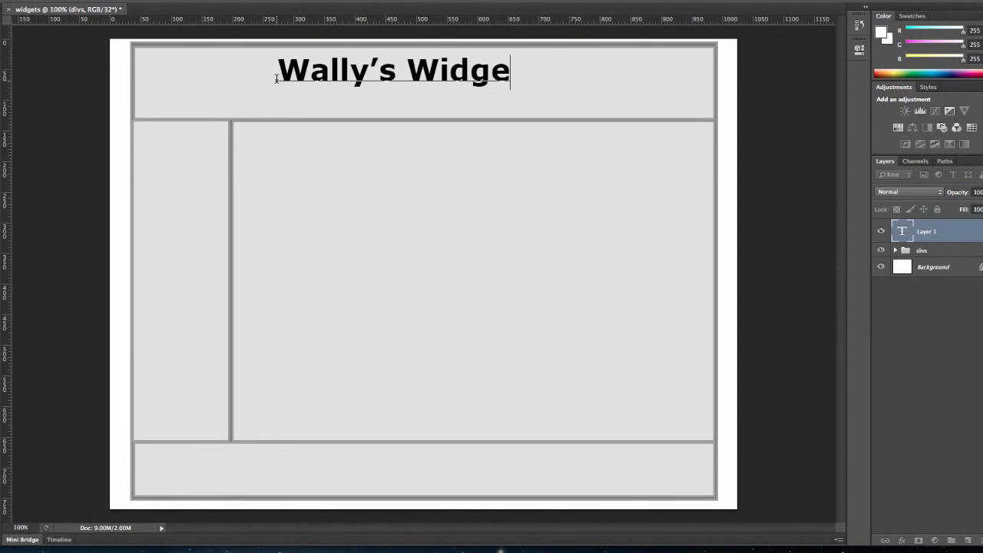
text(ts)
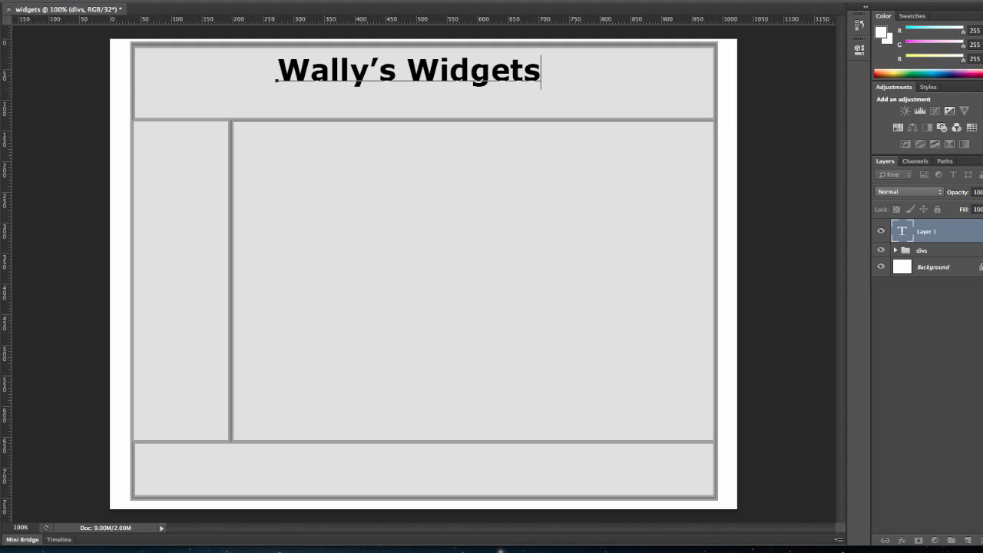
key(ctrl+Return)
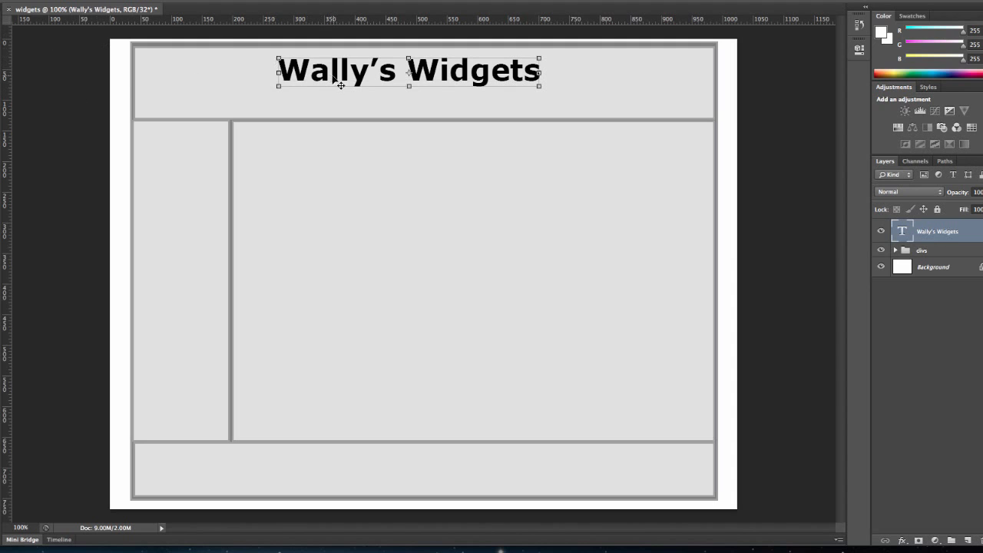
drag(336, 76, 365, 77)
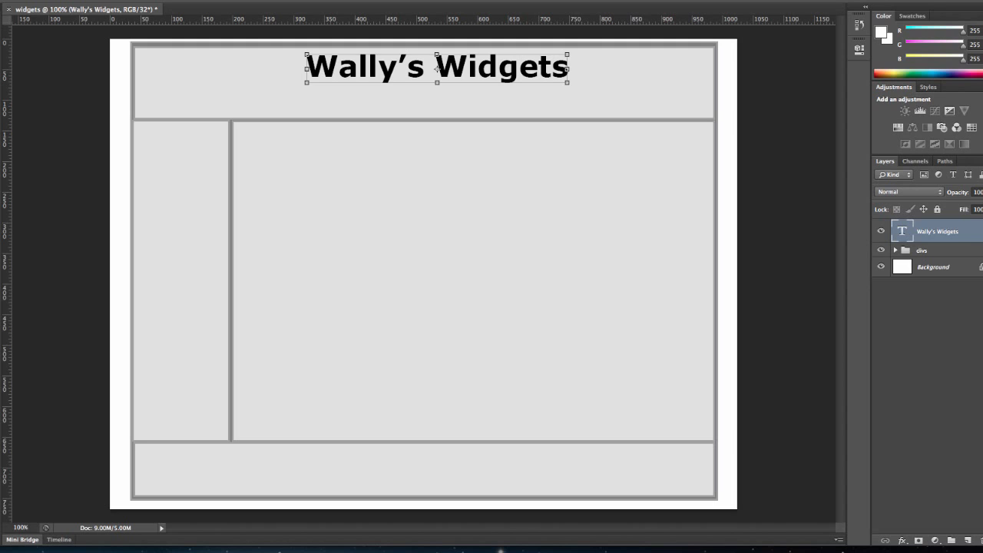
Draw a small rounded rectangle button near the bottom of the header, below the heading
click(0, 299)
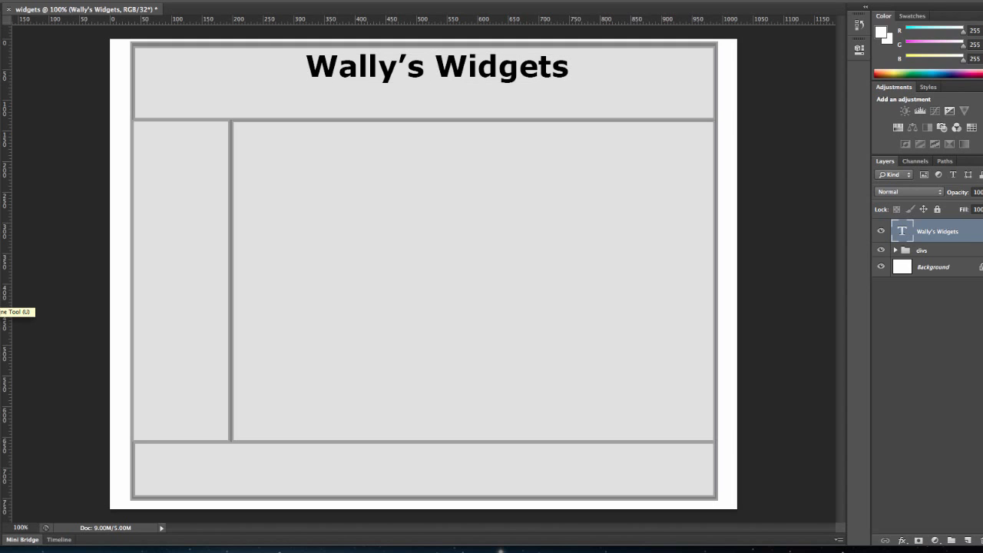
right_click(0, 300)
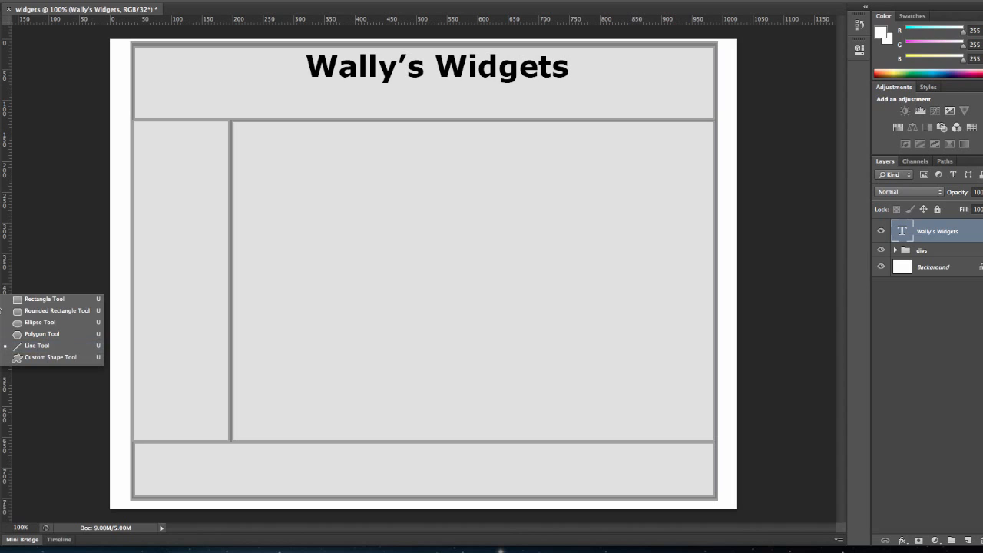
click(20, 300)
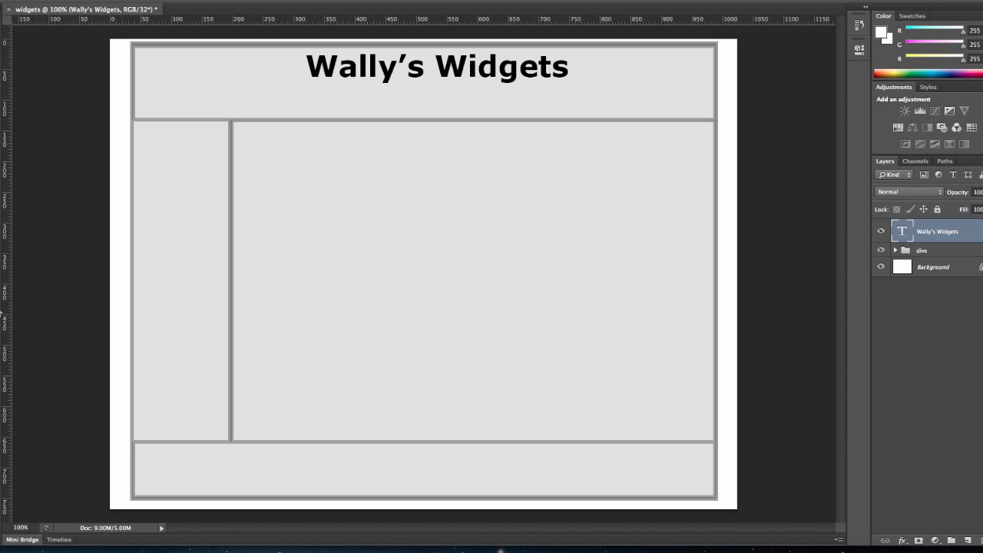
right_click(0, 312)
click(27, 311)
drag(238, 101, 313, 115)
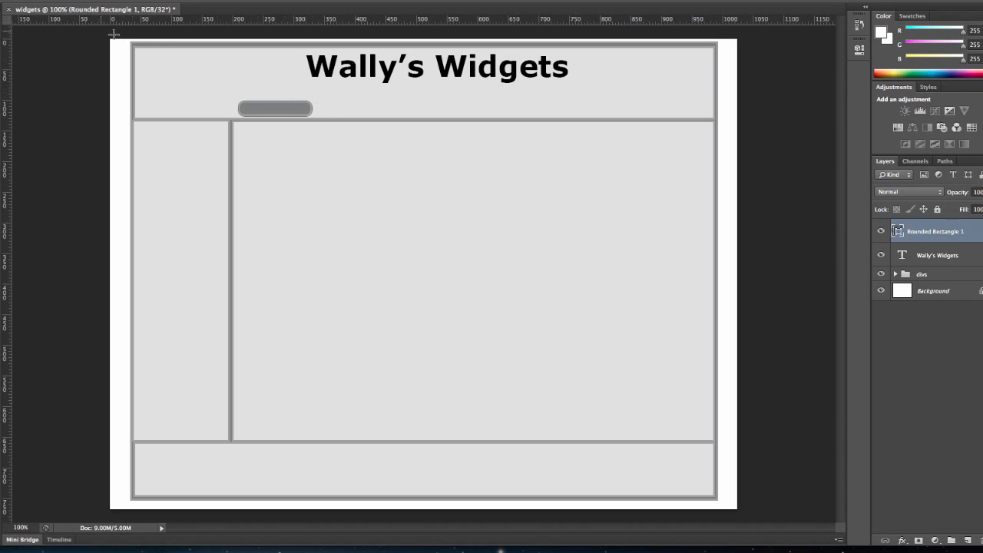
Duplicate the rounded rectangle button three times, placing the copies along the header's bottom edge with the last at its right end
key(v)
key(ctrl+j)
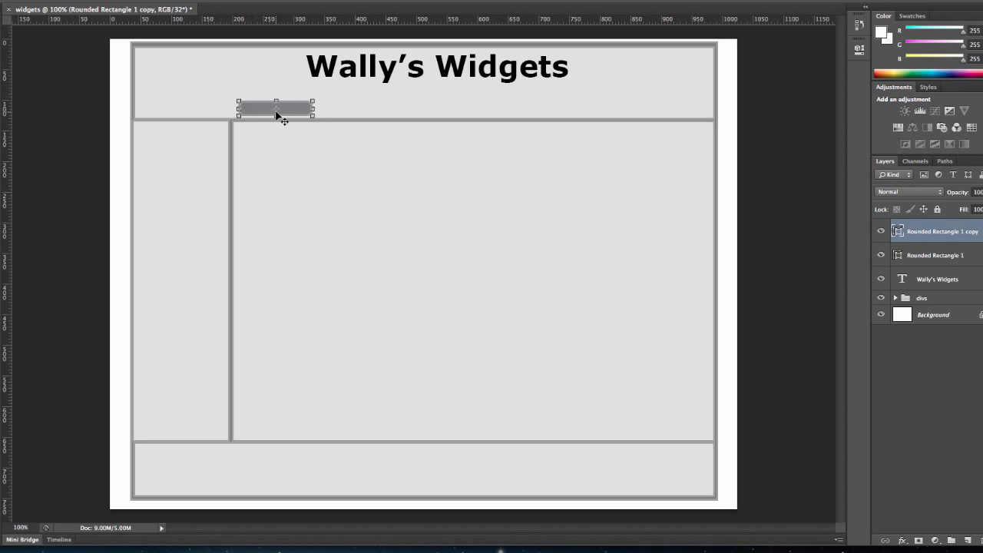
drag(275, 112, 351, 116)
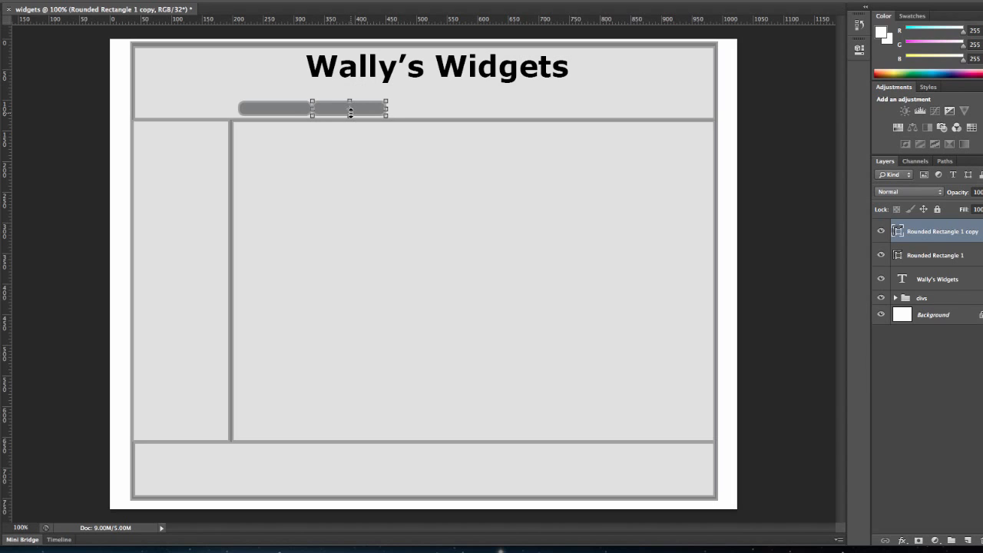
key(ctrl+j)
drag(368, 117, 438, 113)
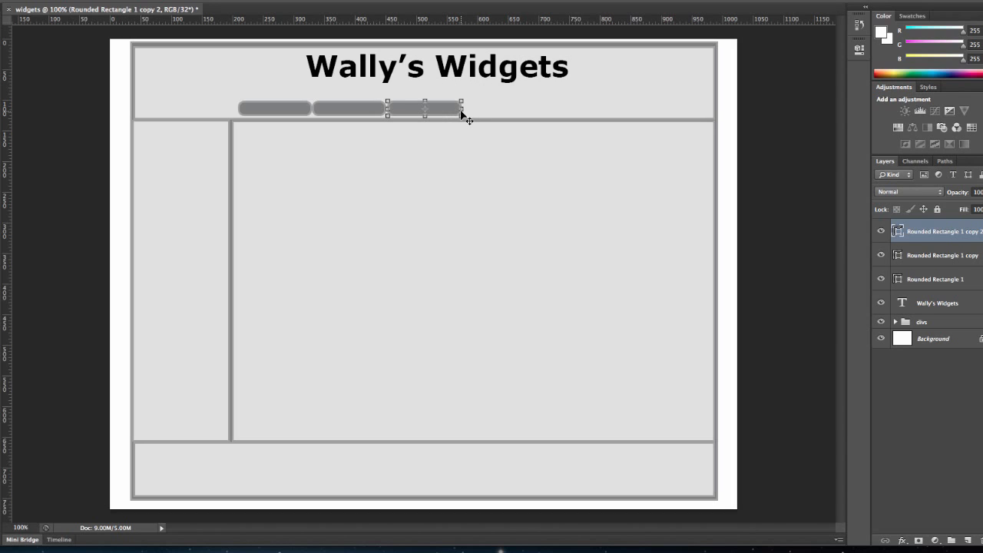
key(ctrl+j)
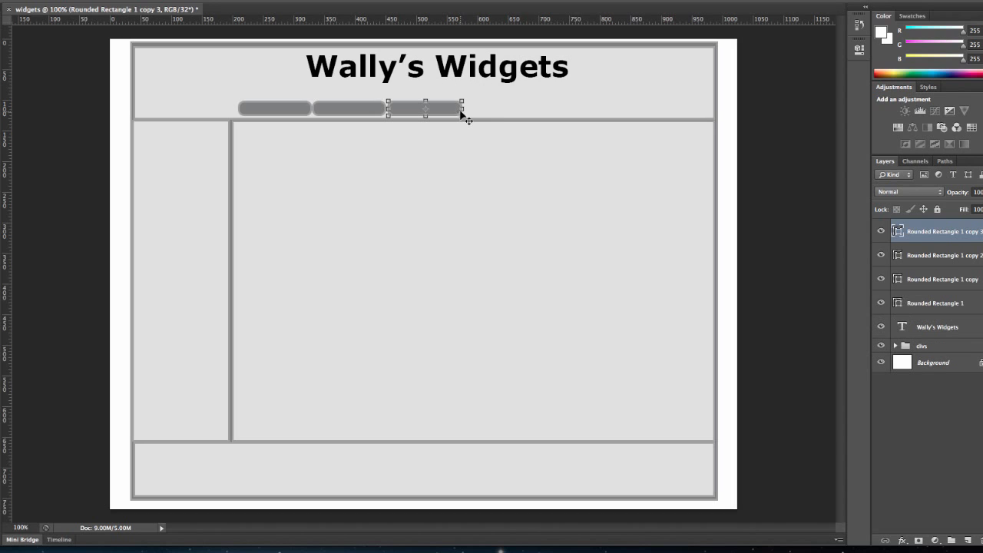
drag(450, 112, 641, 112)
key(shift+Right)
key(shift+Right)
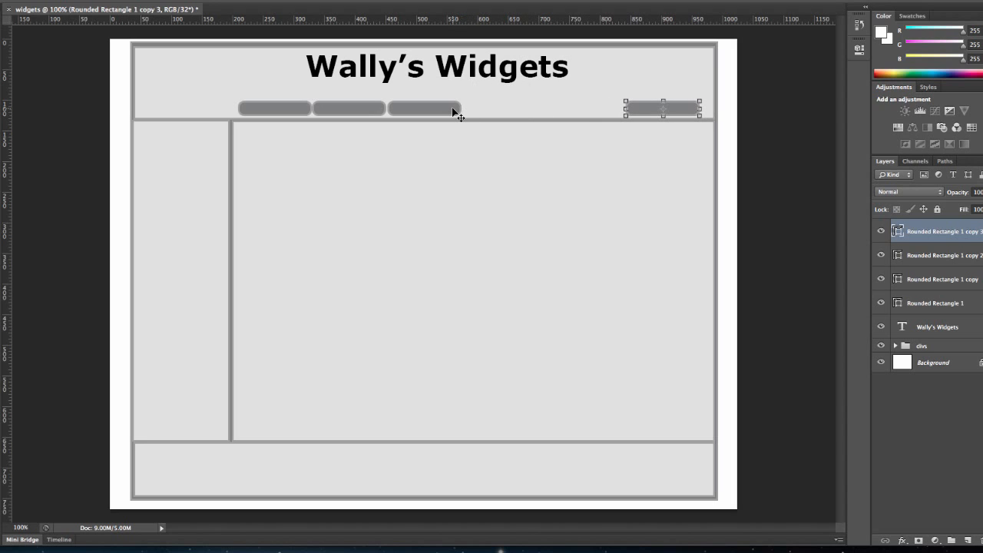
Rearrange the four buttons into an evenly spaced row at the right side of the header
click(936, 265)
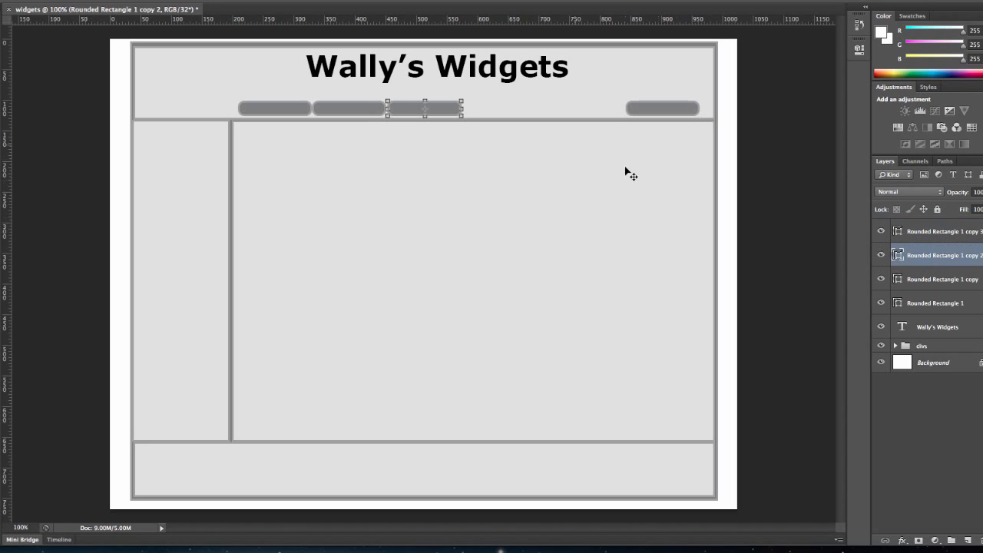
drag(452, 114, 604, 114)
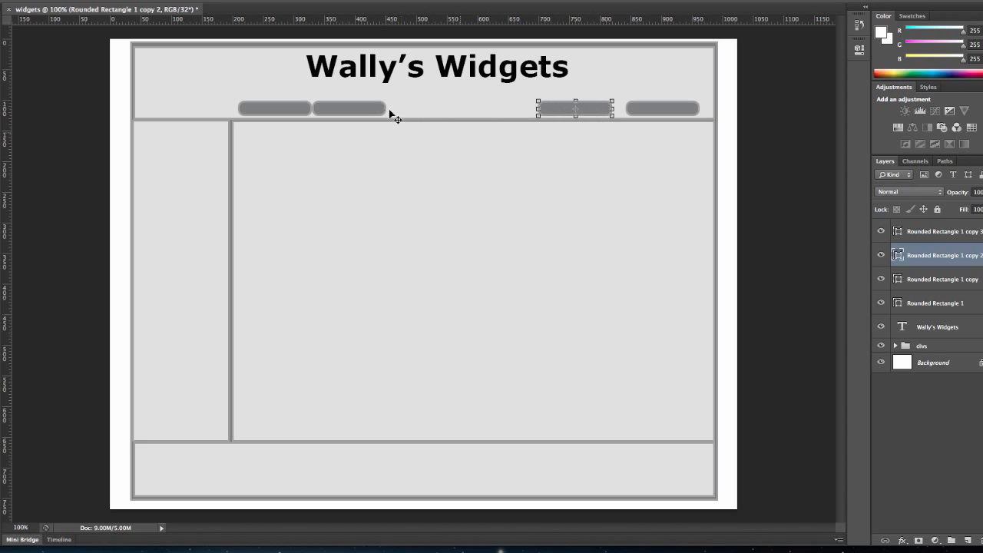
click(949, 279)
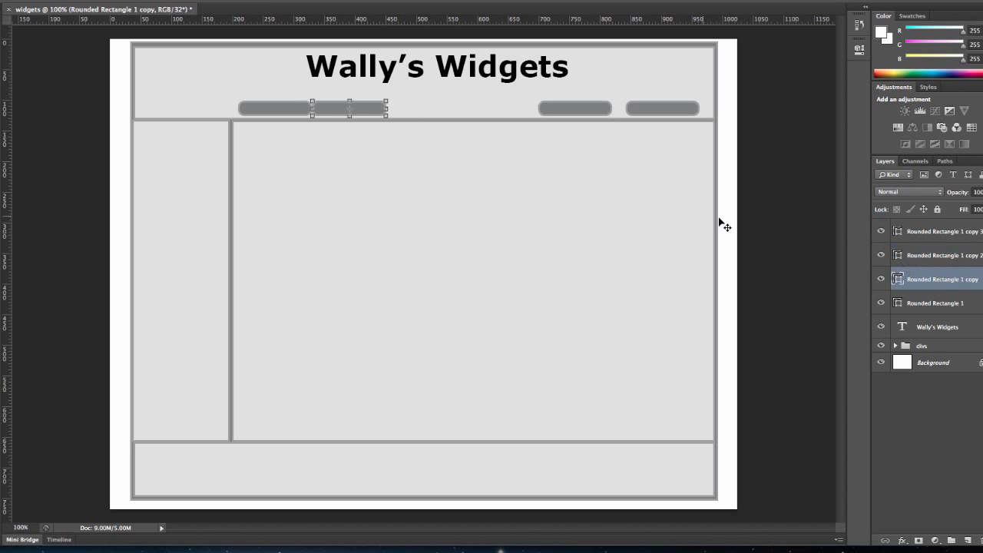
drag(370, 114, 507, 111)
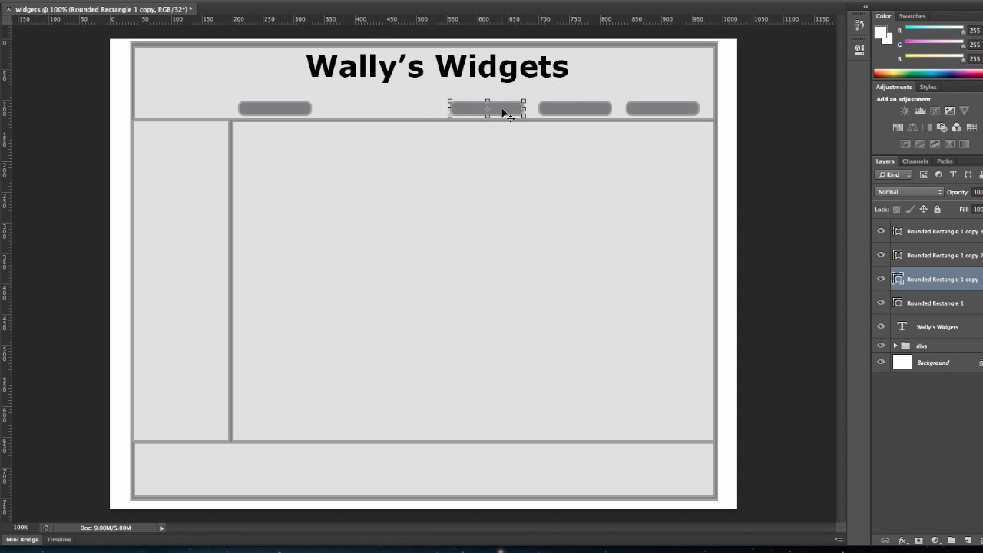
mouse_move(306, 116)
mouse_down()
mouse_move(319, 116)
mouse_move(306, 113)
mouse_up()
click(942, 302)
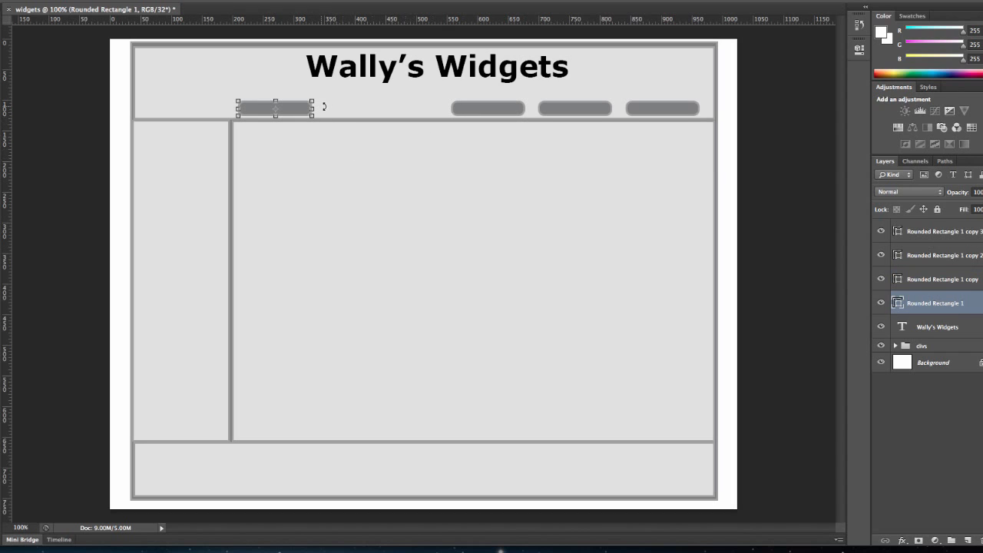
drag(307, 112, 431, 110)
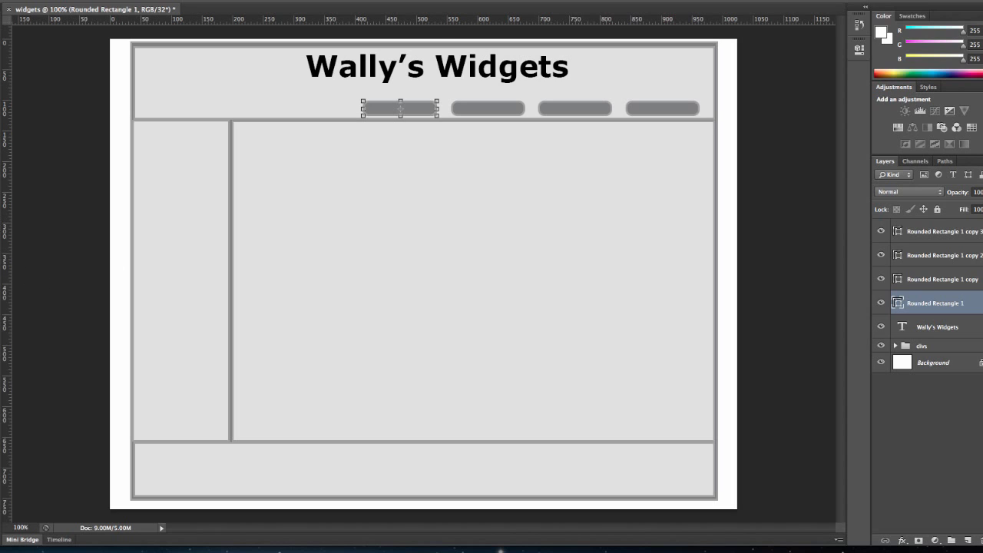
Switch to the Type tool at 12 pt and add the label "Home" on the first button
key(t)
click(218, 1)
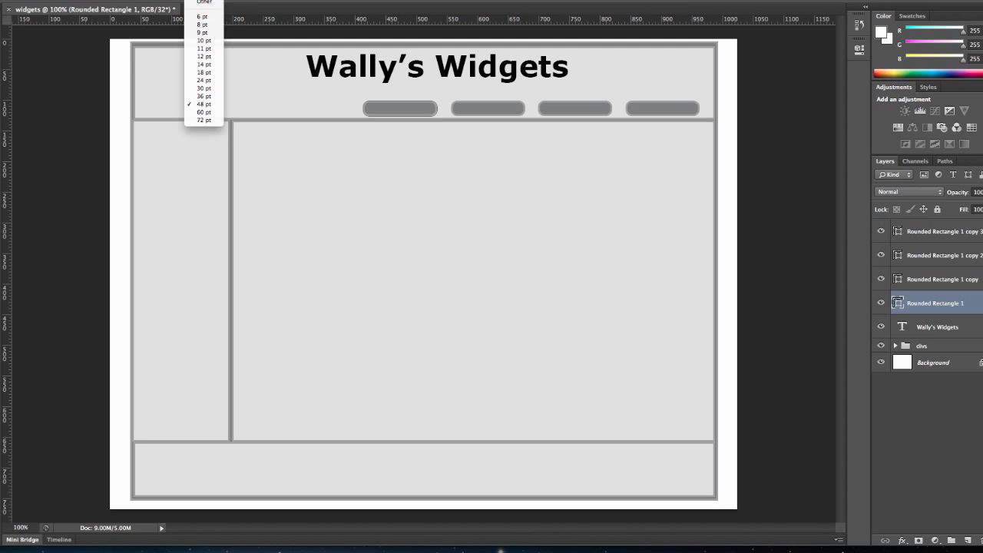
click(216, 57)
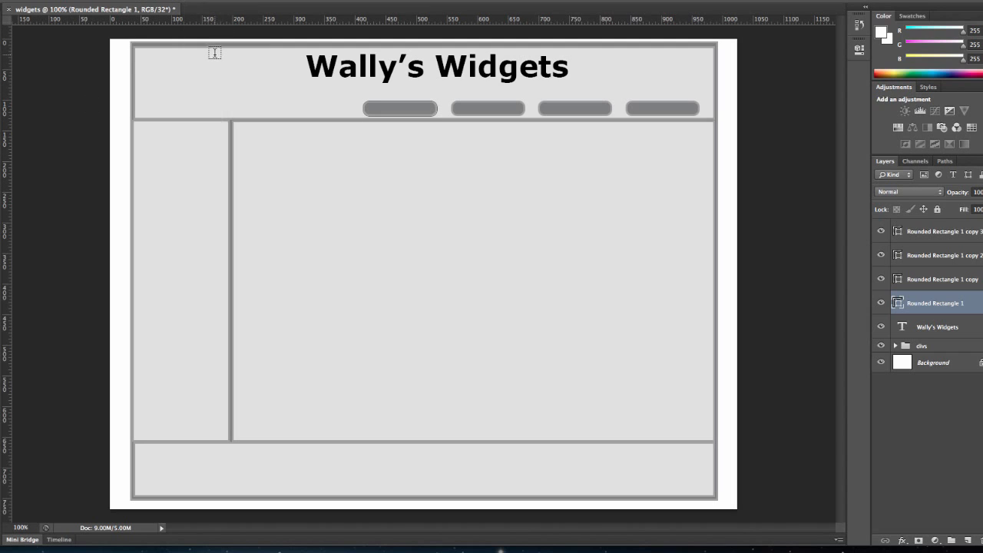
click(383, 109)
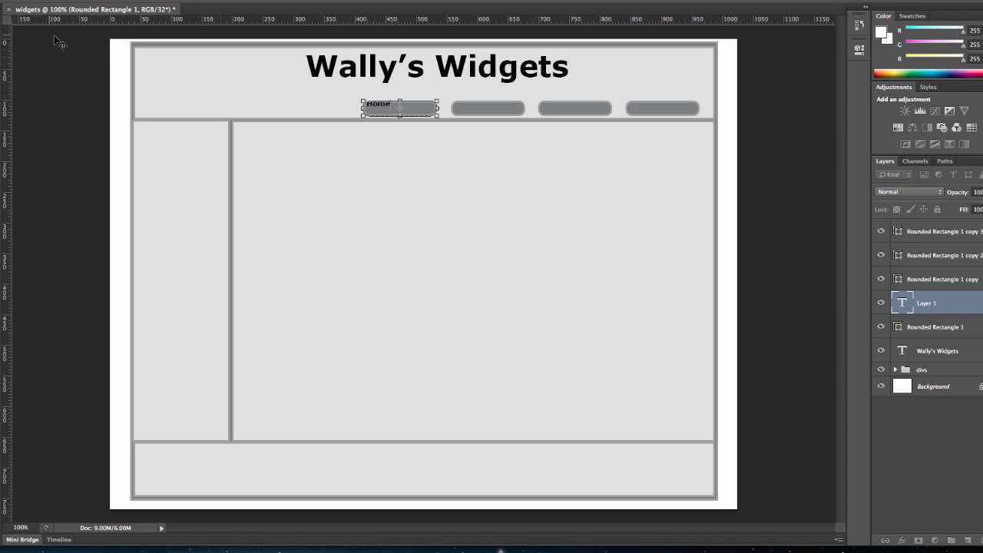
click(2, 23)
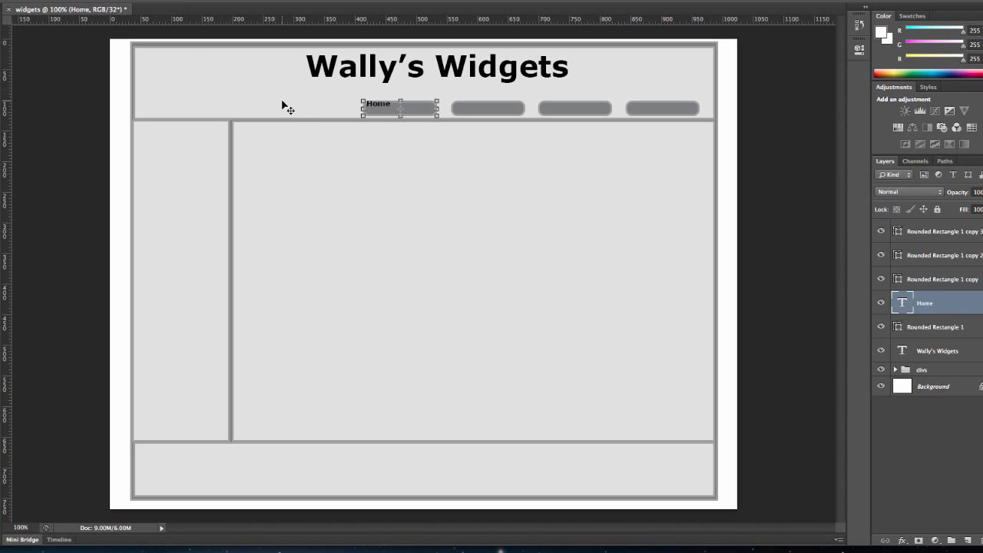
Move the Home label to the center of its button, scale it slightly and apply the transformation
drag(381, 109, 399, 113)
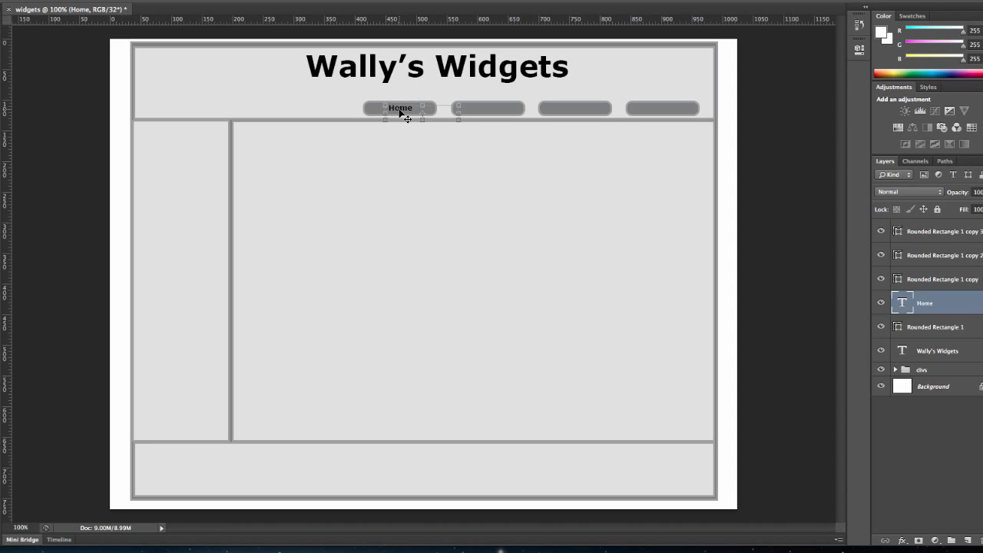
mouse_move(459, 119)
mouse_down()
mouse_move(421, 118)
mouse_move(458, 125)
mouse_up()
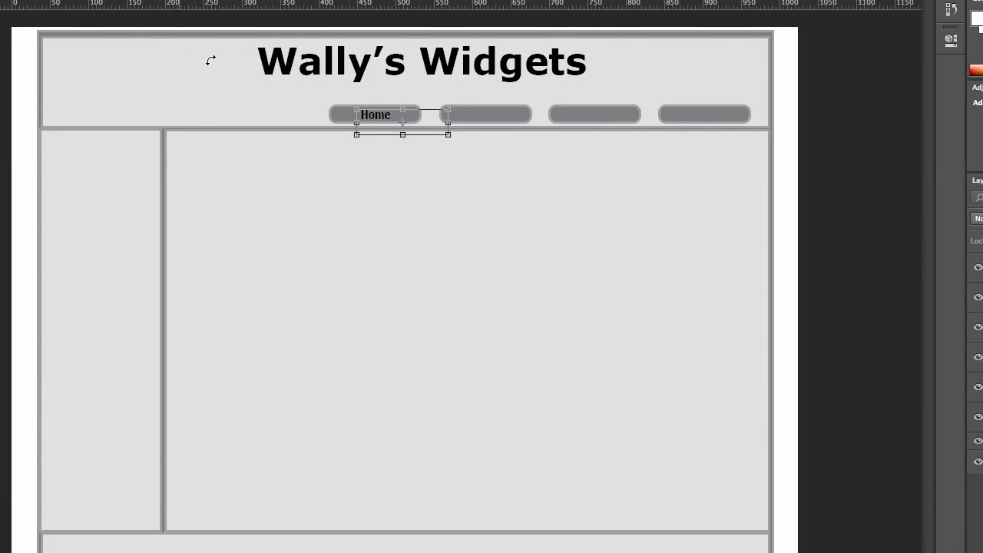
key(t)
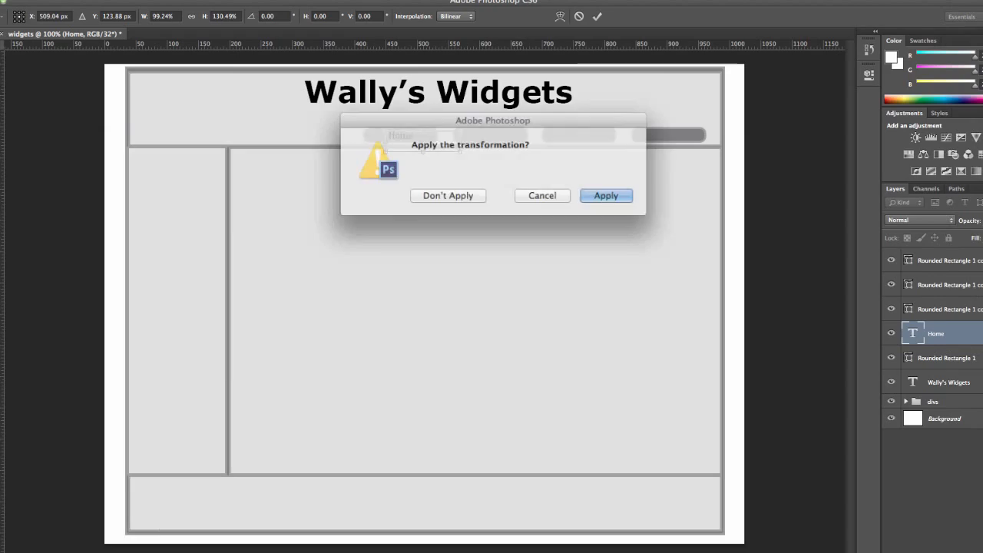
click(603, 190)
Create a text box over the second button with the Type tool
drag(442, 121, 502, 128)
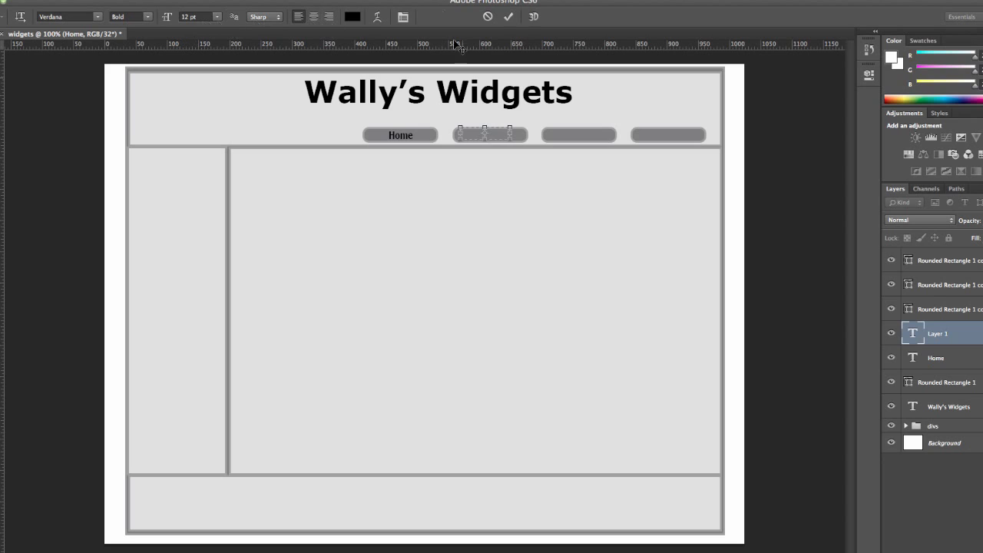
drag(485, 140, 484, 151)
click(352, 17)
click(570, 169)
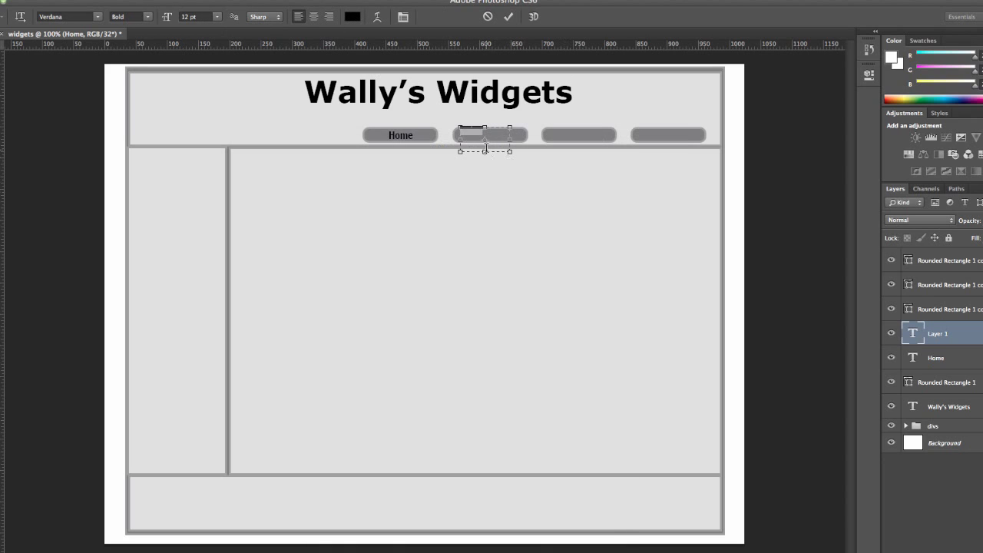
click(0, 52)
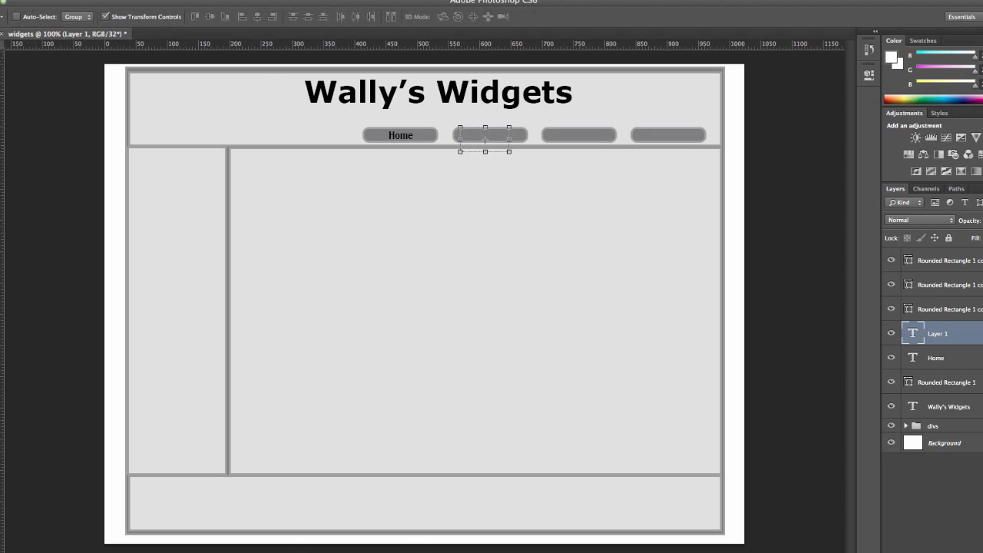
click(486, 128)
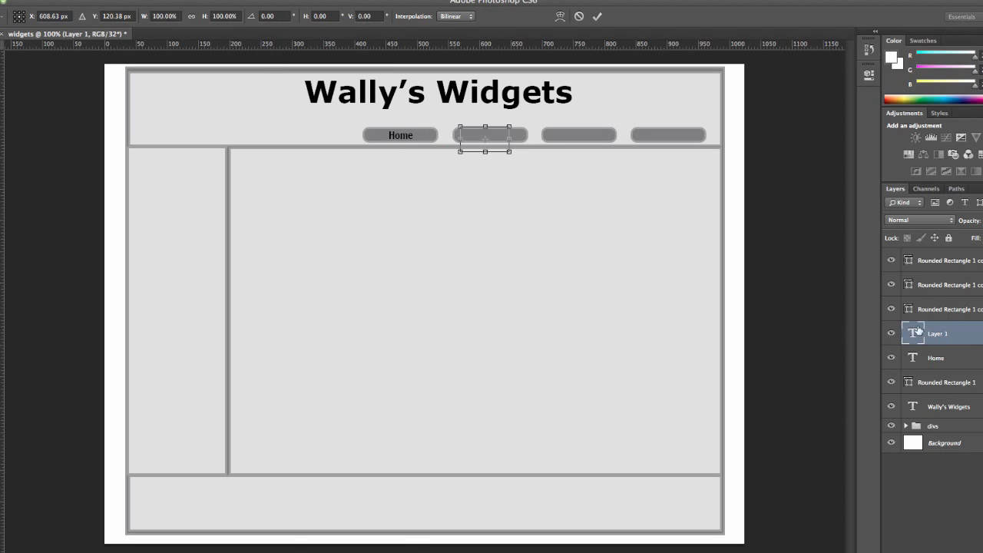
key(Return)
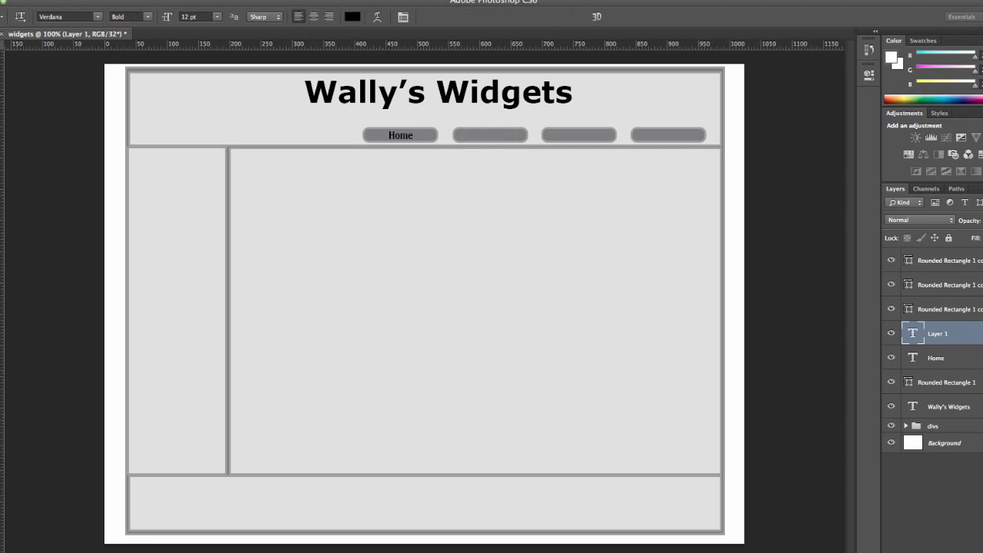
Add another text layer on the second button, keeping the text color black
click(473, 135)
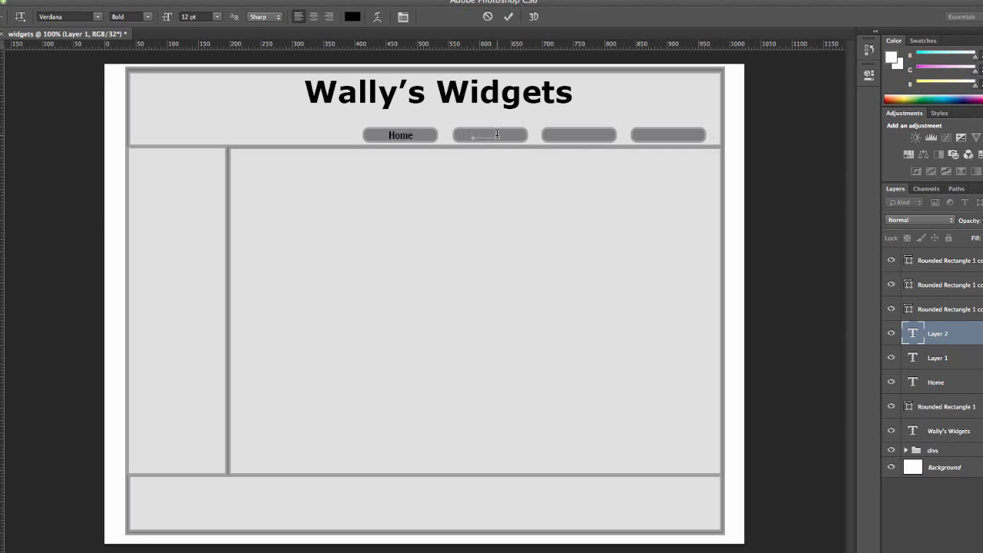
click(353, 16)
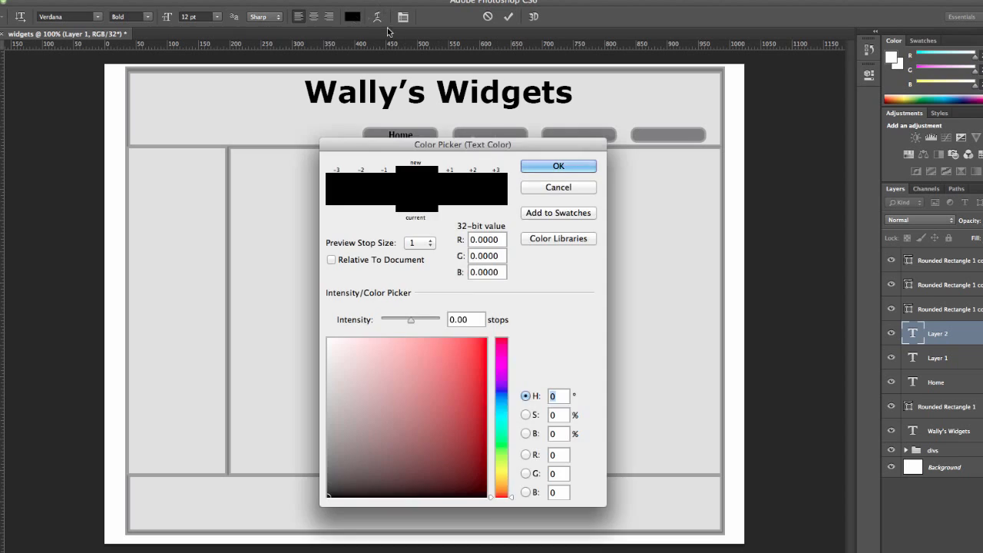
key(Return)
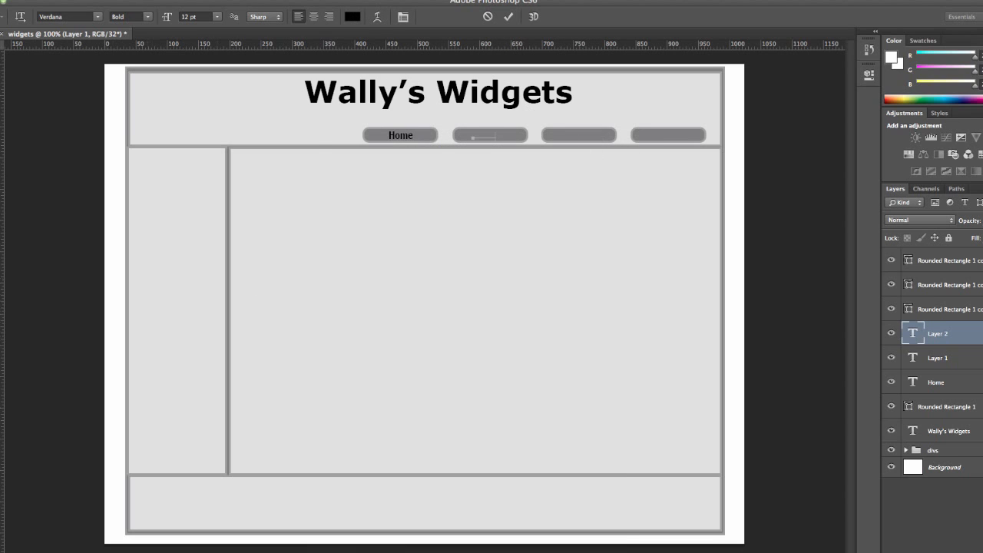
click(2, 344)
click(576, 185)
click(891, 333)
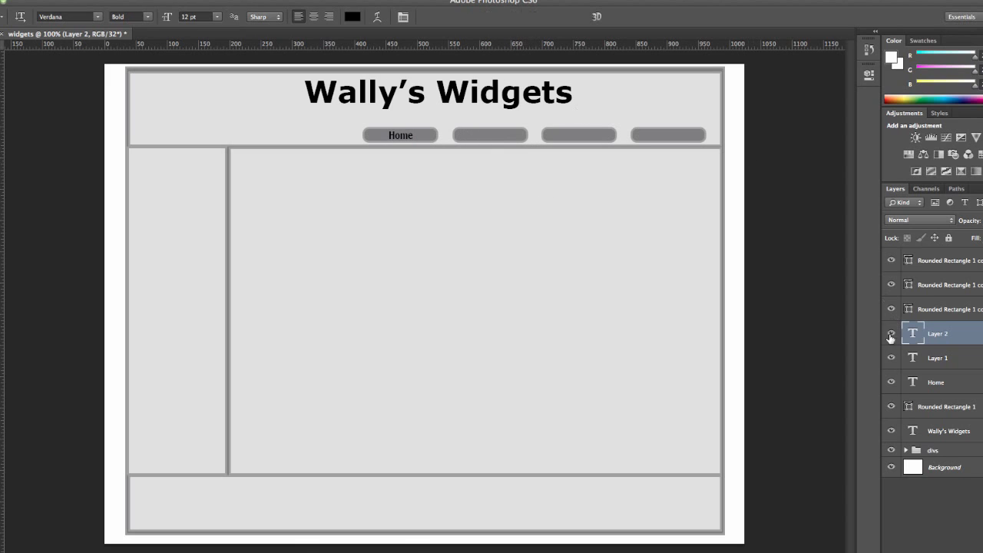
click(891, 333)
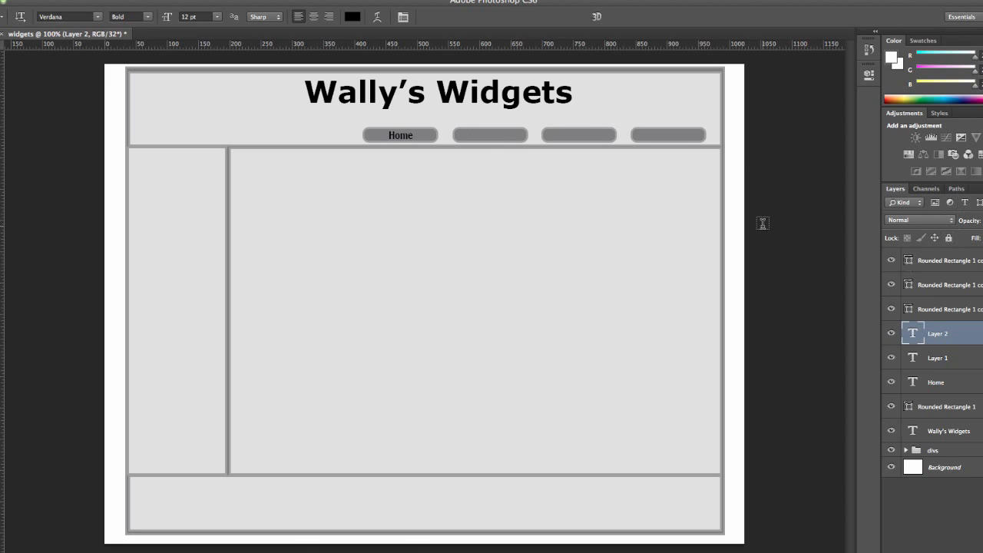
Add a text layer on the third button and move the text layers above the rounded rectangle layers
drag(545, 138, 598, 129)
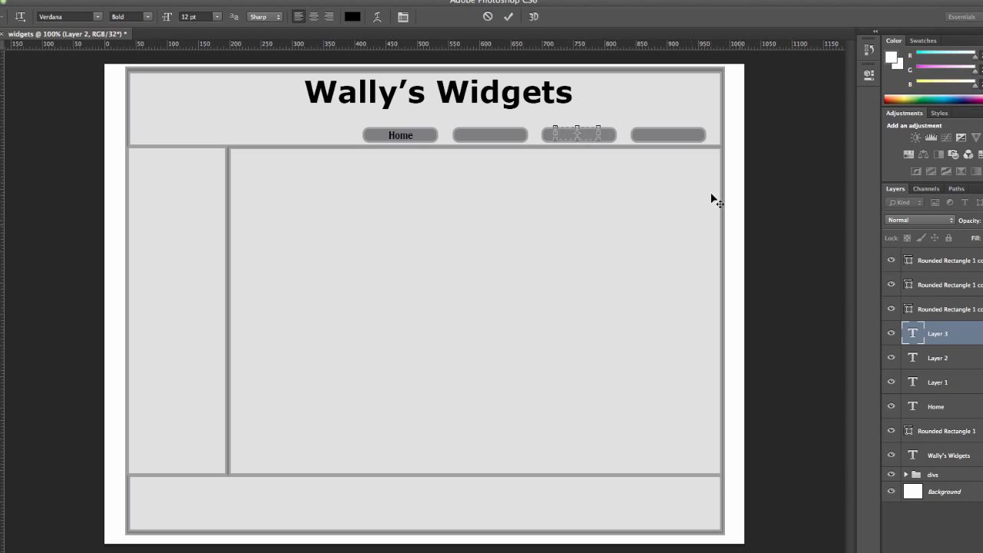
drag(917, 338, 943, 286)
drag(946, 377, 948, 306)
drag(942, 405, 942, 330)
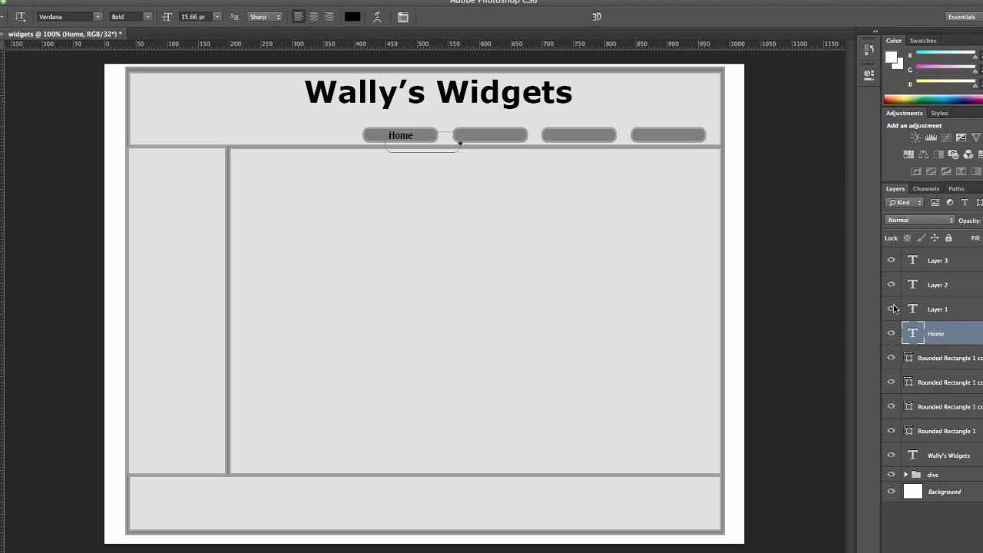
Enter "Sales" as the second button's label and nudge it into position on the button
double_click(918, 307)
text(saf)
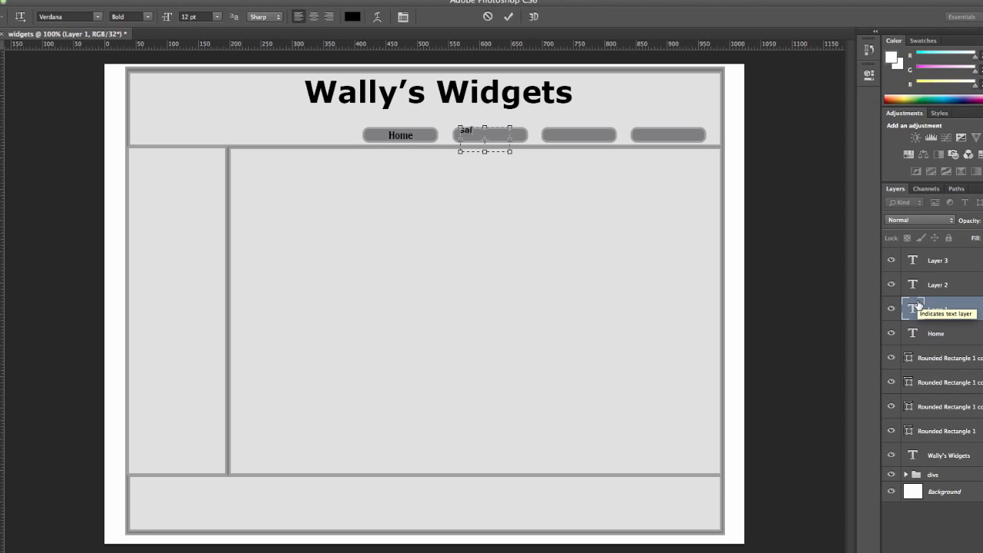
key(BackSpace)
key(BackSpace)
key(BackSpace)
text(Sales)
key(ctrl+Return)
key(ctrl+t)
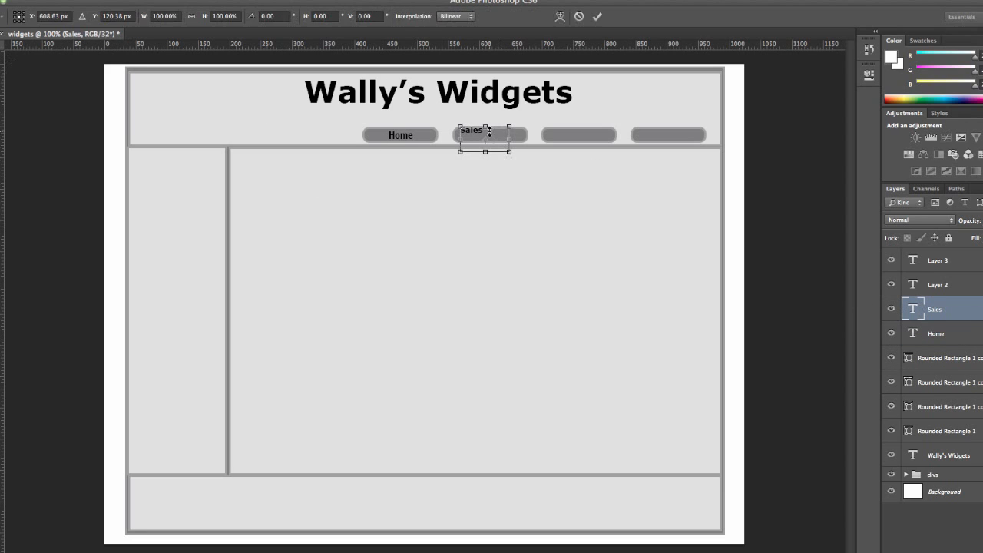
mouse_move(490, 132)
mouse_down()
mouse_move(503, 137)
mouse_move(493, 132)
mouse_up()
click(0, 46)
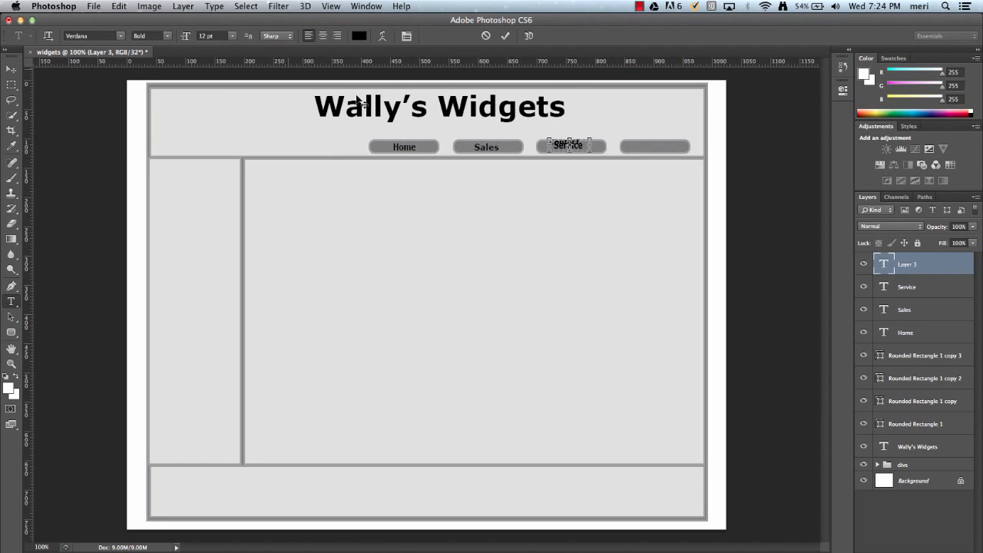
Move the Contact label onto the fourth button and lock its layer
click(12, 70)
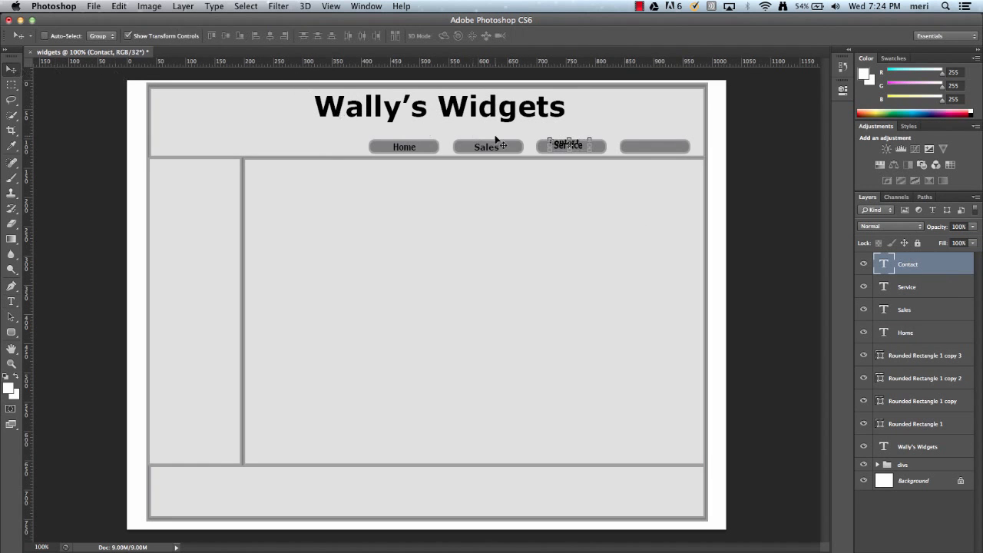
drag(567, 146, 659, 153)
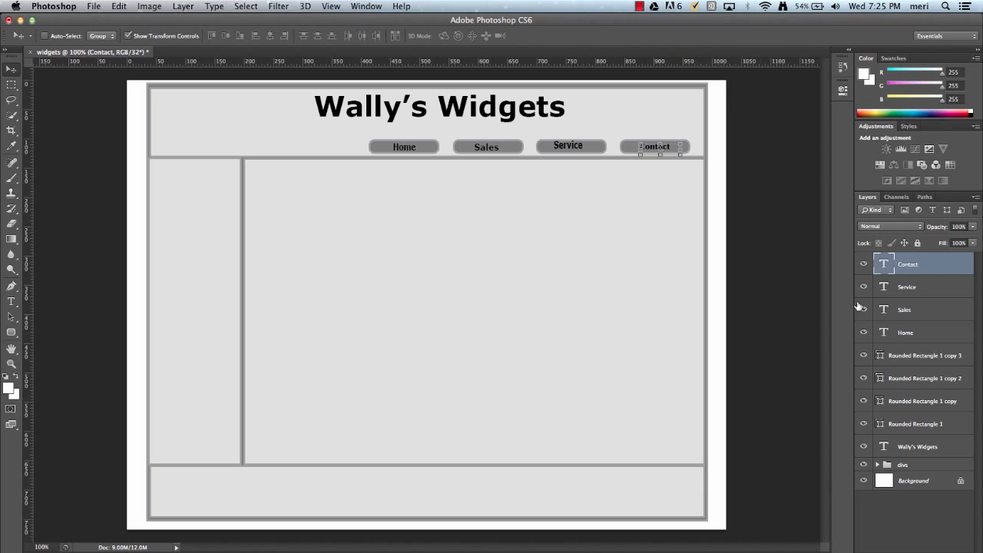
click(917, 243)
Lock the Service, Sales and Home label layers
click(957, 283)
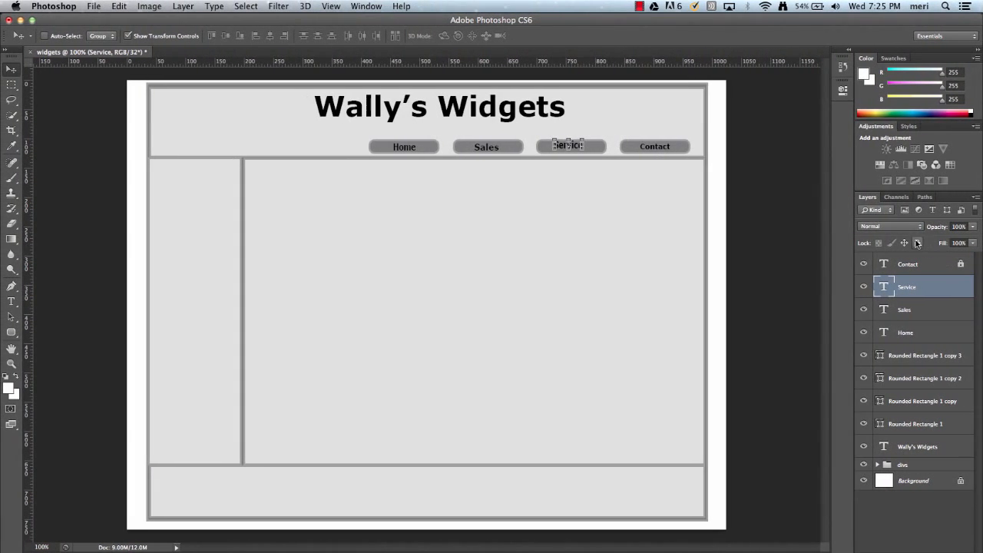
click(917, 243)
click(954, 314)
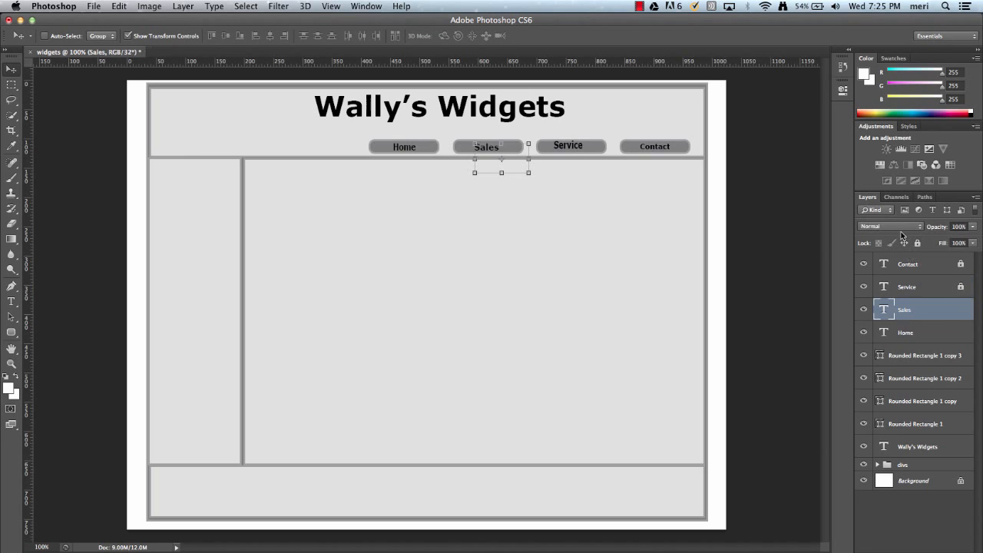
click(918, 243)
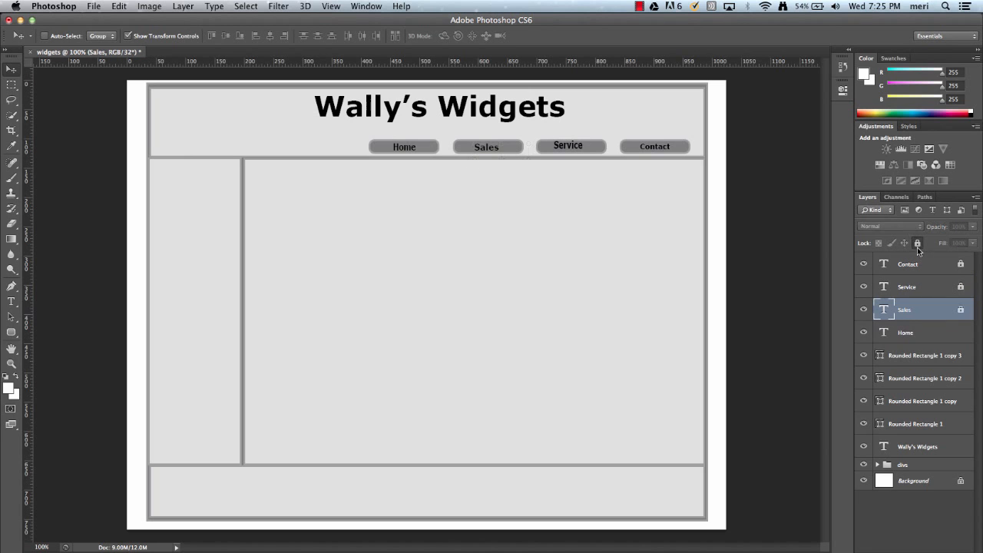
click(964, 332)
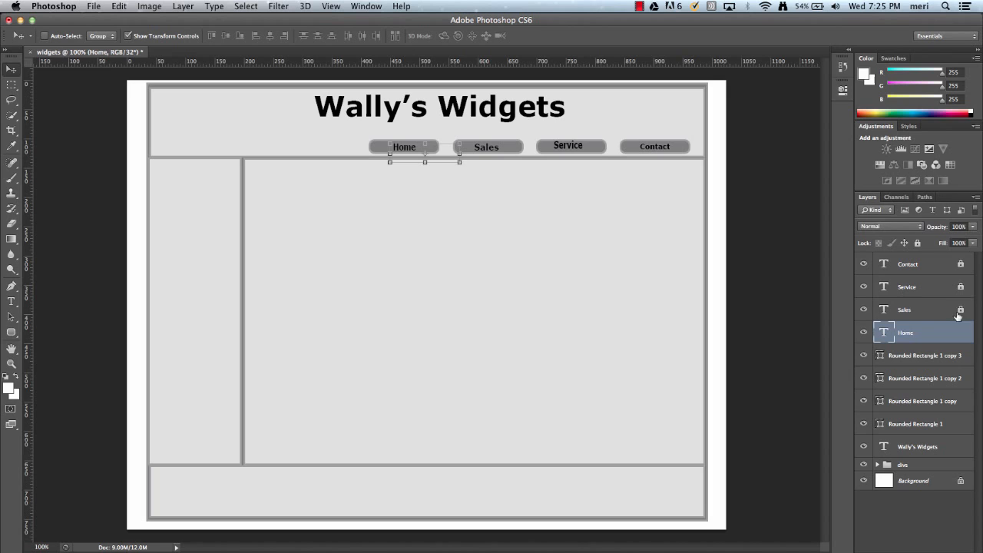
click(917, 243)
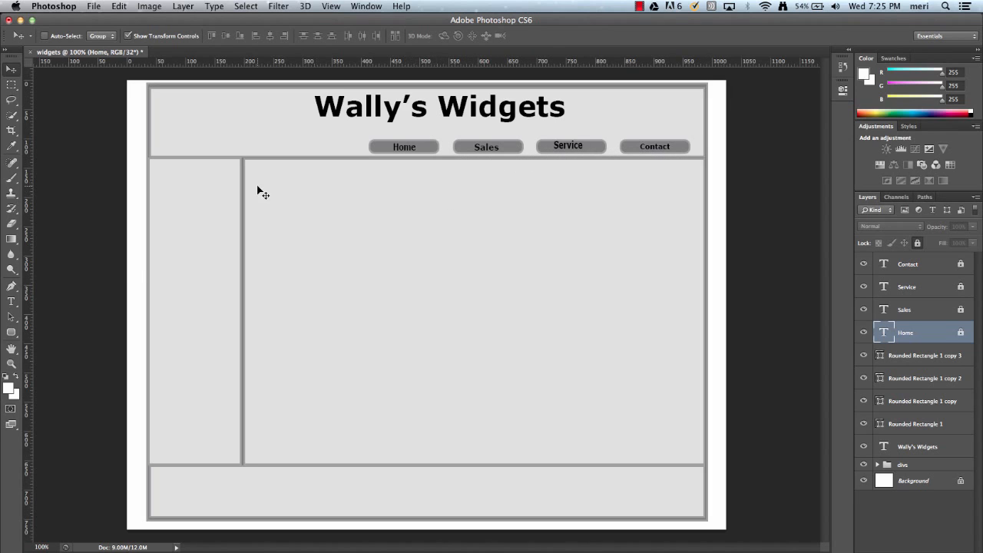
Draw a rectangle about 133 x 90 px in the header's top-left corner and set its fill to white
click(16, 334)
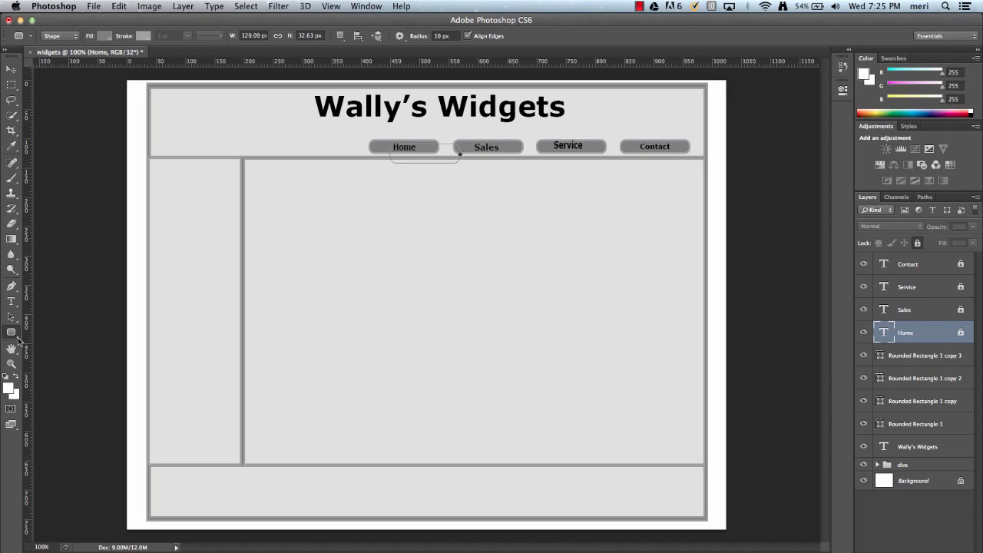
click(18, 340)
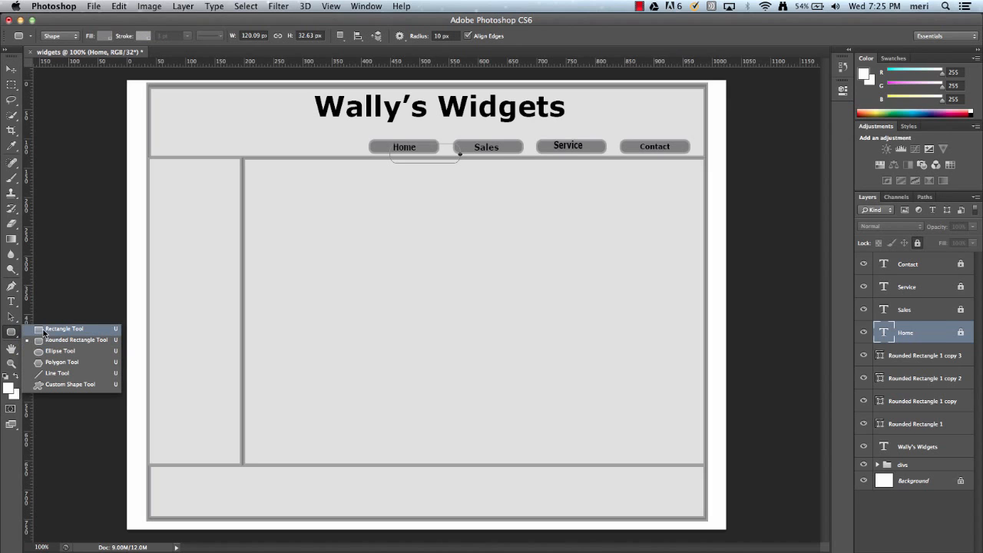
click(44, 329)
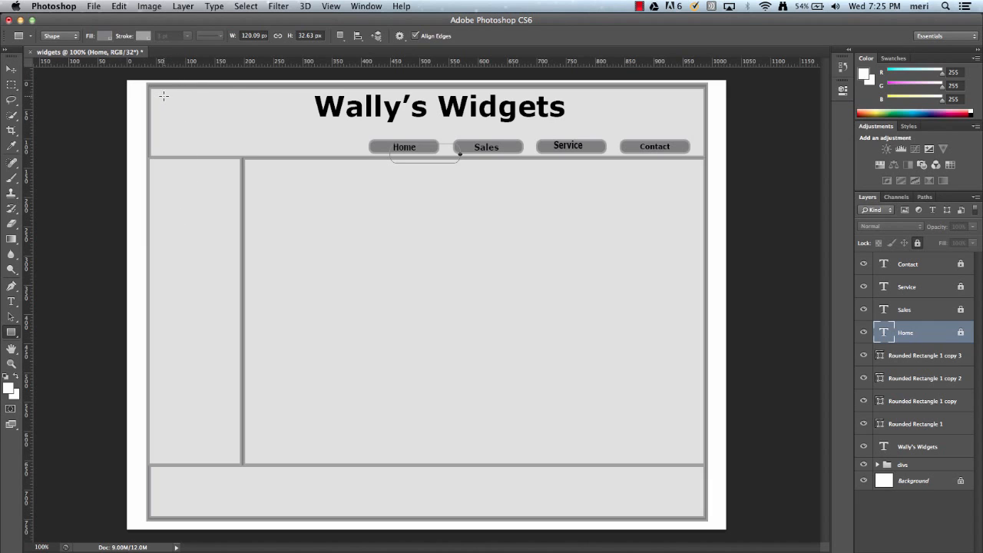
drag(163, 96, 241, 148)
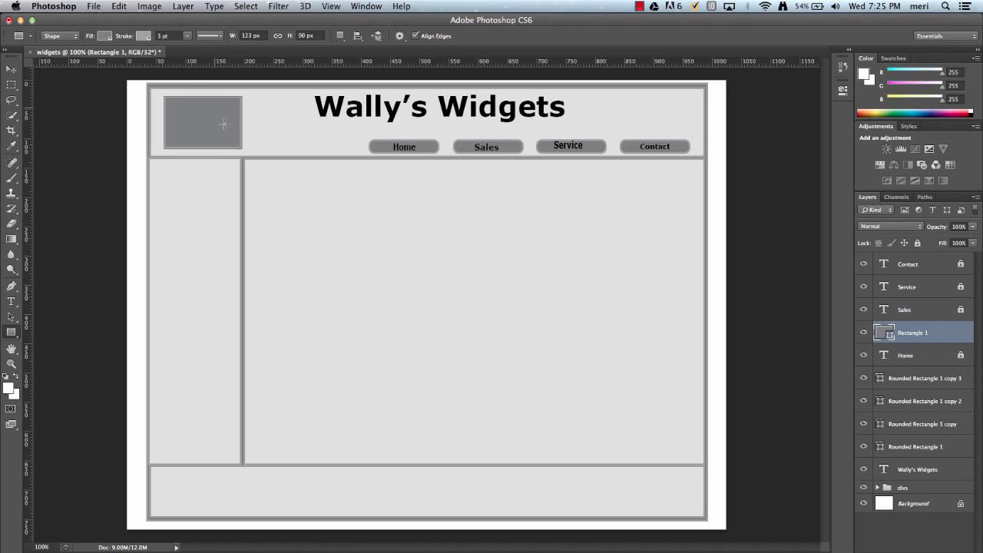
click(106, 36)
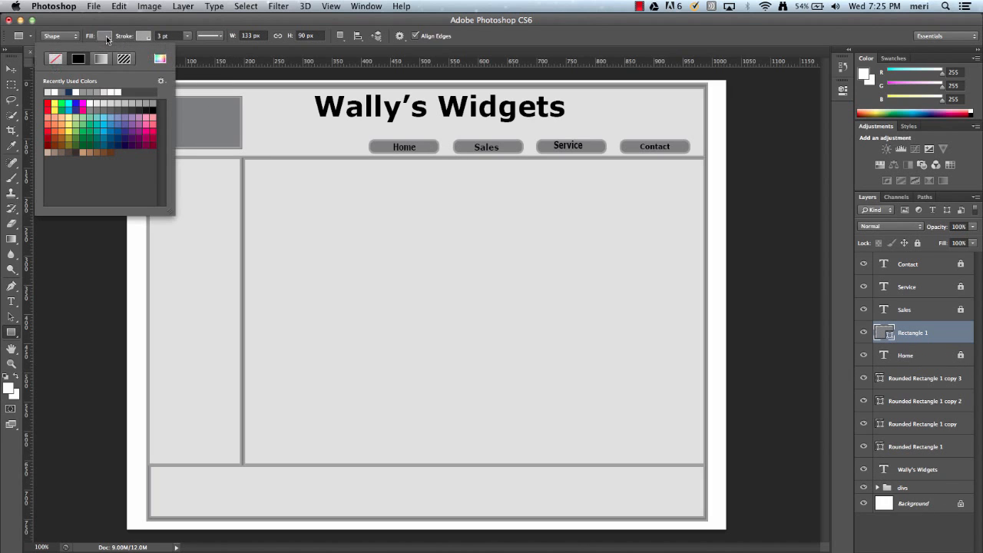
click(114, 90)
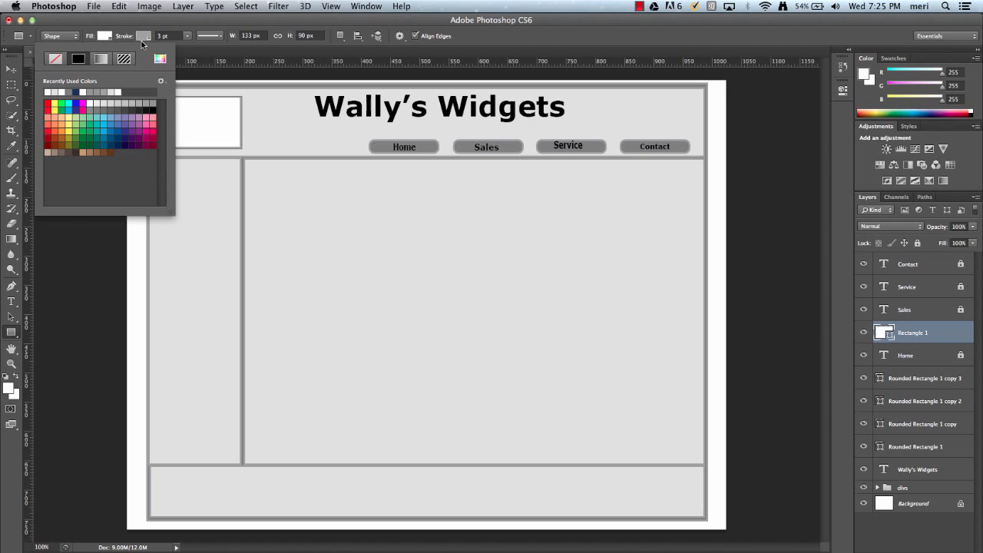
Set the logo rectangle's stroke colour to black
click(143, 36)
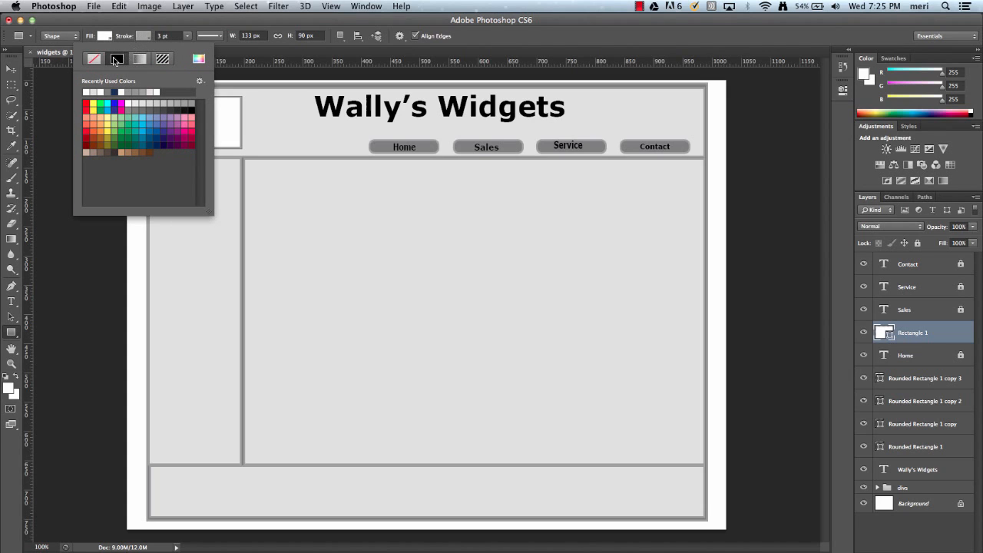
click(191, 109)
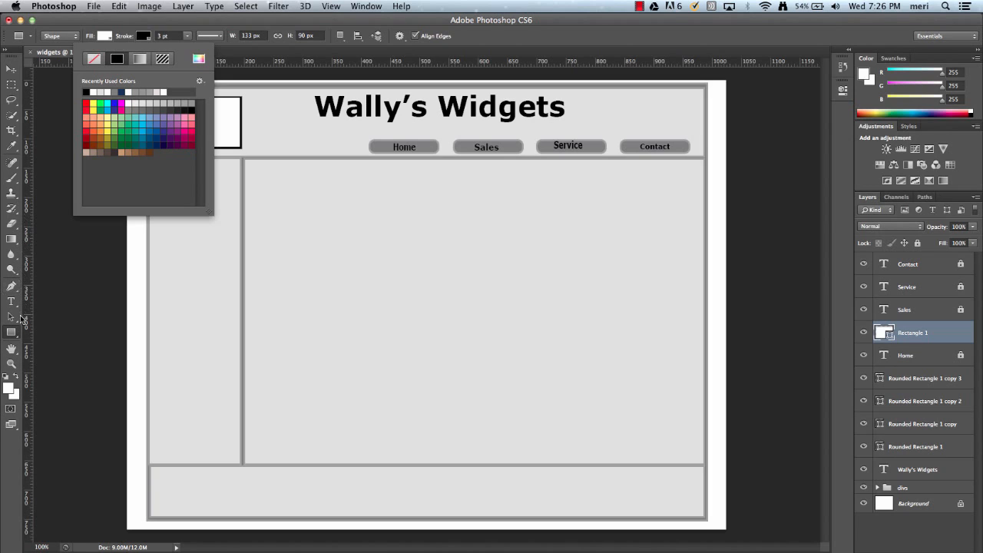
click(18, 338)
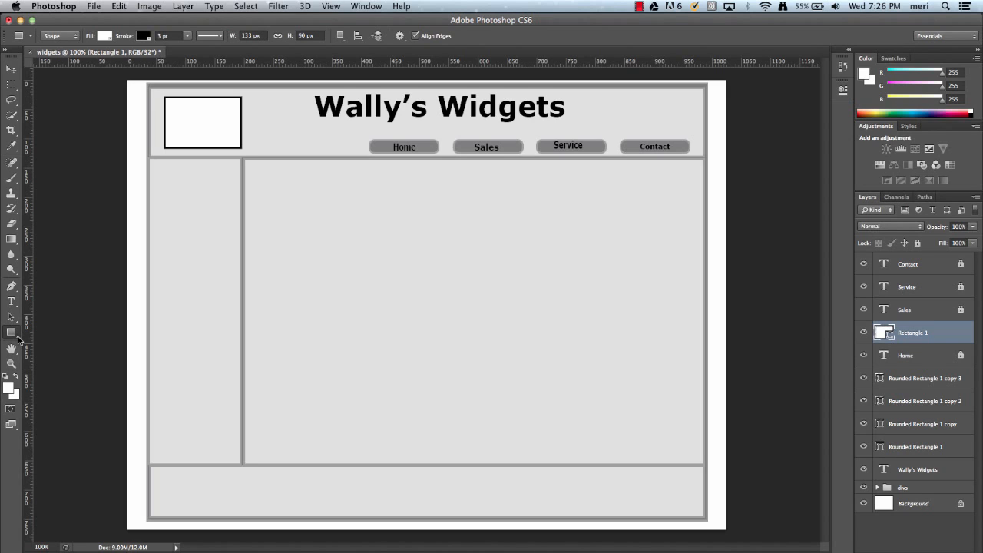
With the Line tool and no fill, draw two diagonal lines crossing the logo rectangle corner to corner
drag(19, 341, 44, 376)
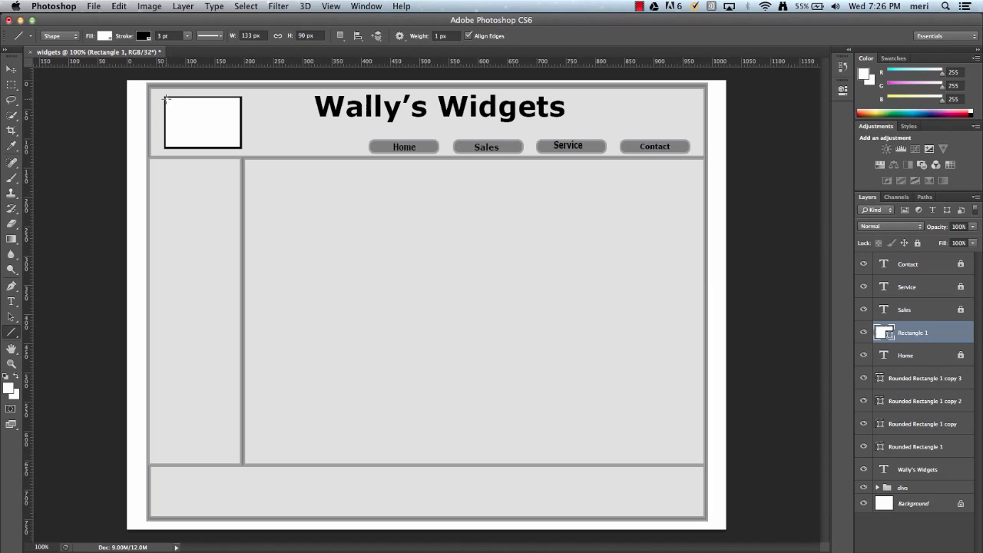
click(107, 36)
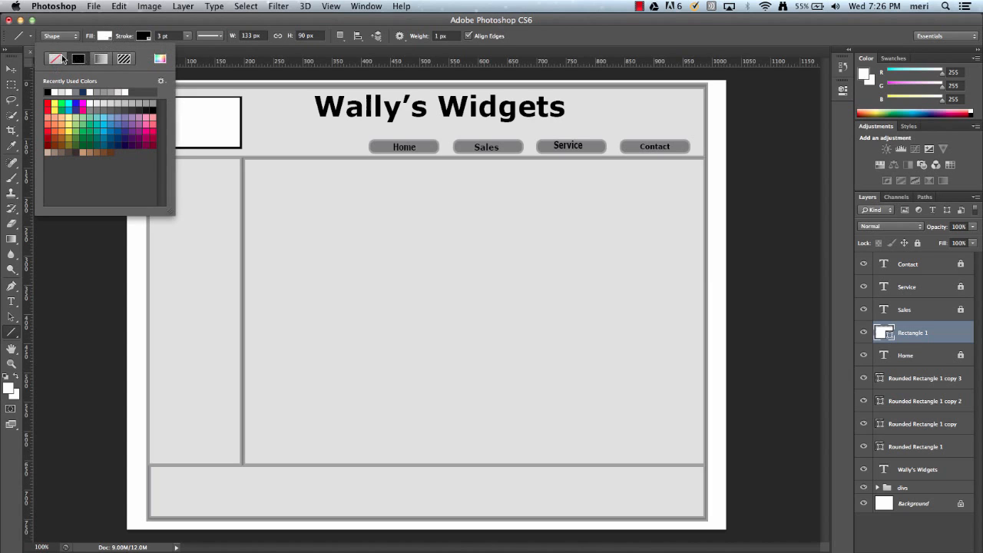
click(58, 58)
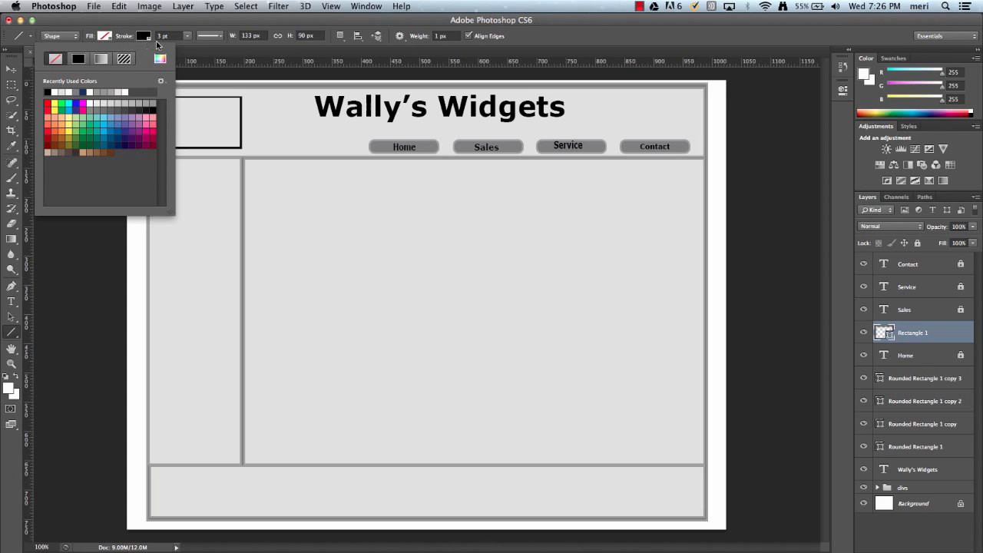
click(199, 60)
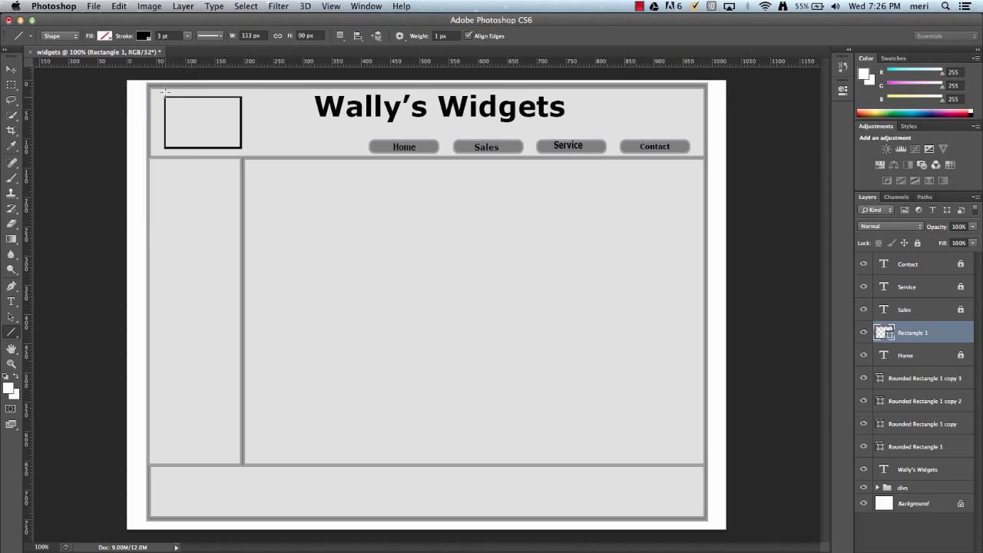
drag(164, 97, 241, 146)
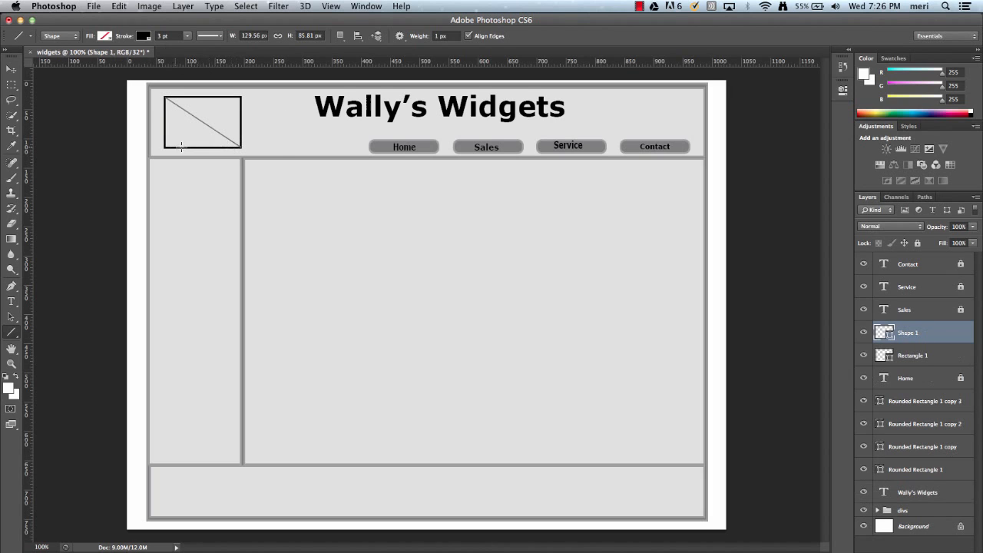
drag(163, 146, 241, 98)
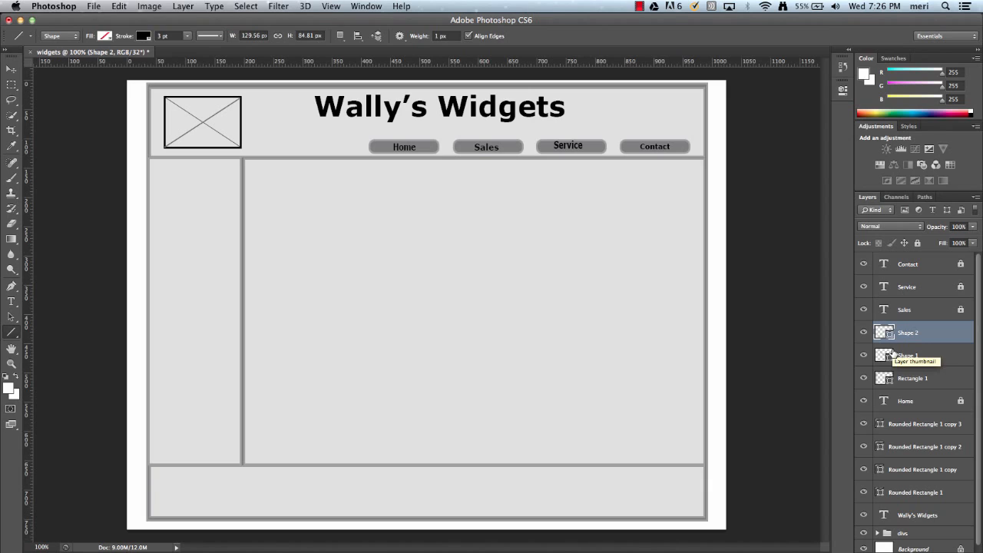
Group the two diagonal lines with the logo rectangle
shift+click(932, 361)
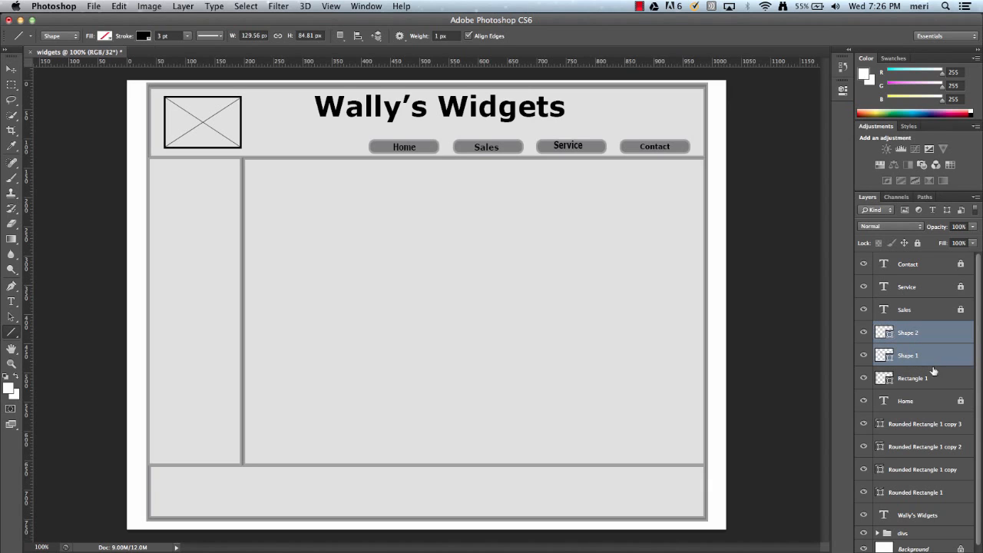
shift+click(936, 378)
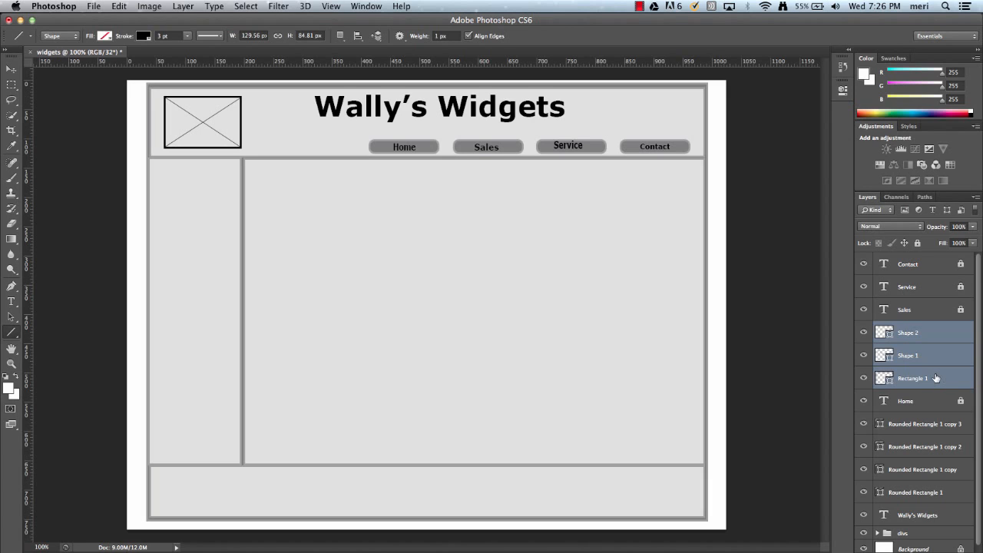
key(super+g)
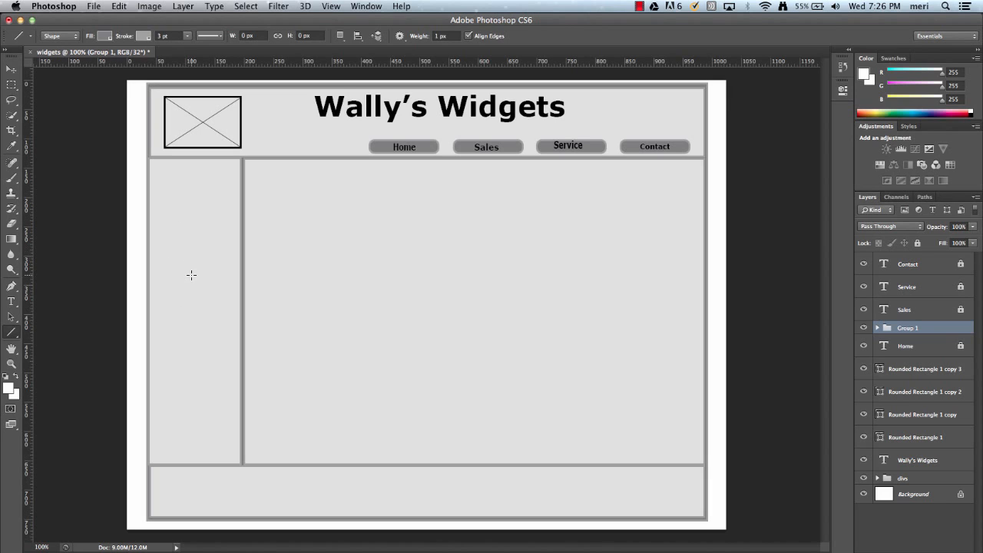
Type the text "Link" near the top of the sidebar
click(11, 301)
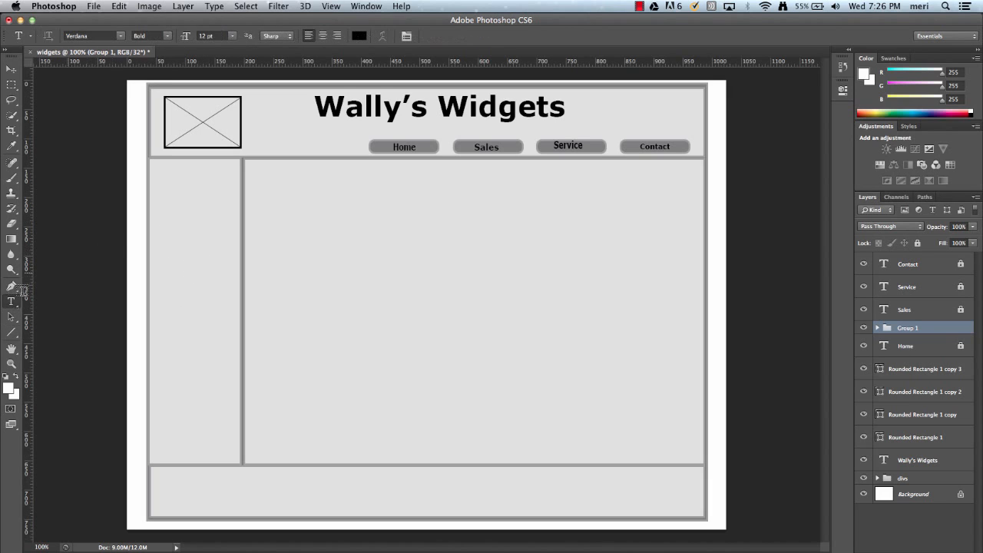
click(163, 196)
text(Link)
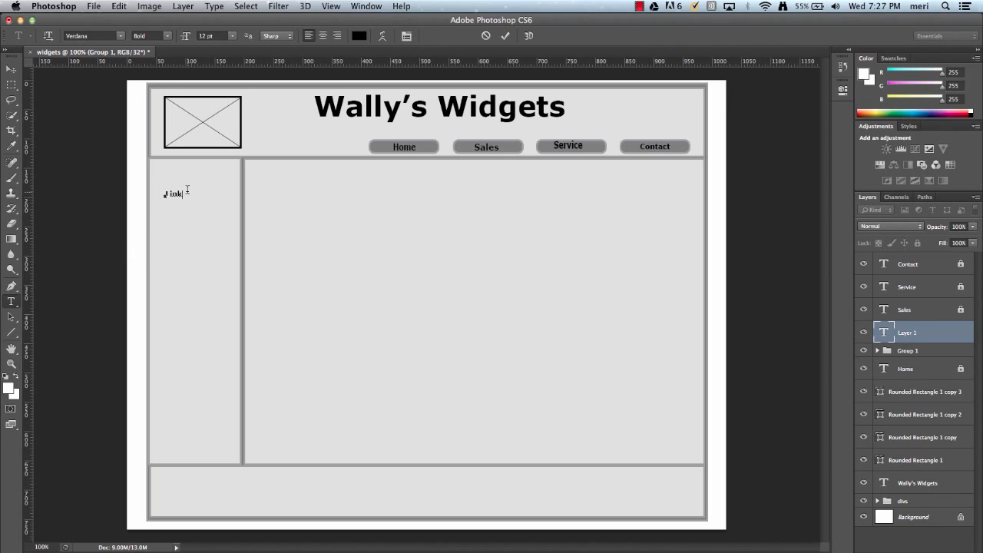
drag(185, 193, 165, 195)
key(Right)
click(10, 70)
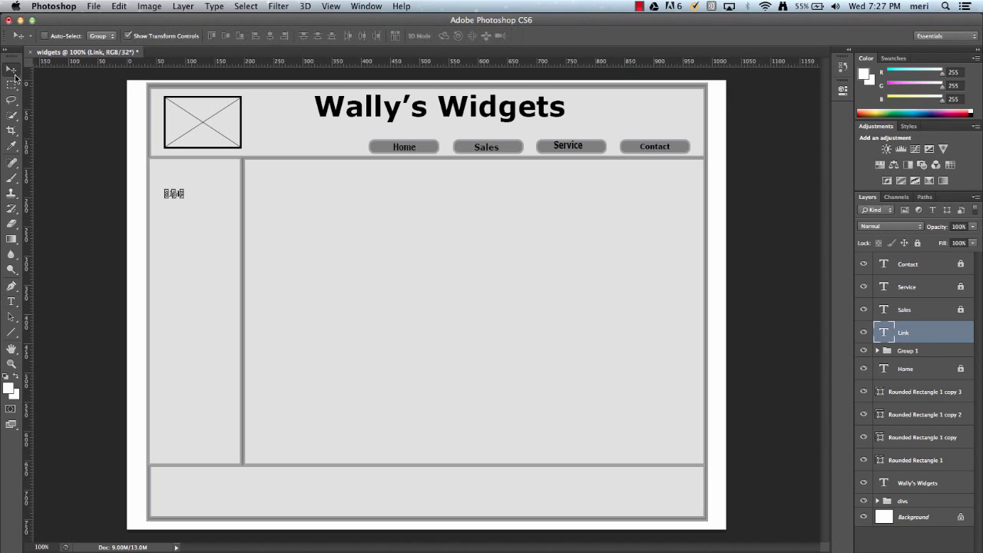
Scale the Link text up to about 225% width and 183% height and apply the transformation
key(Down)
key(Down)
key(Down)
key(Down)
key(Down)
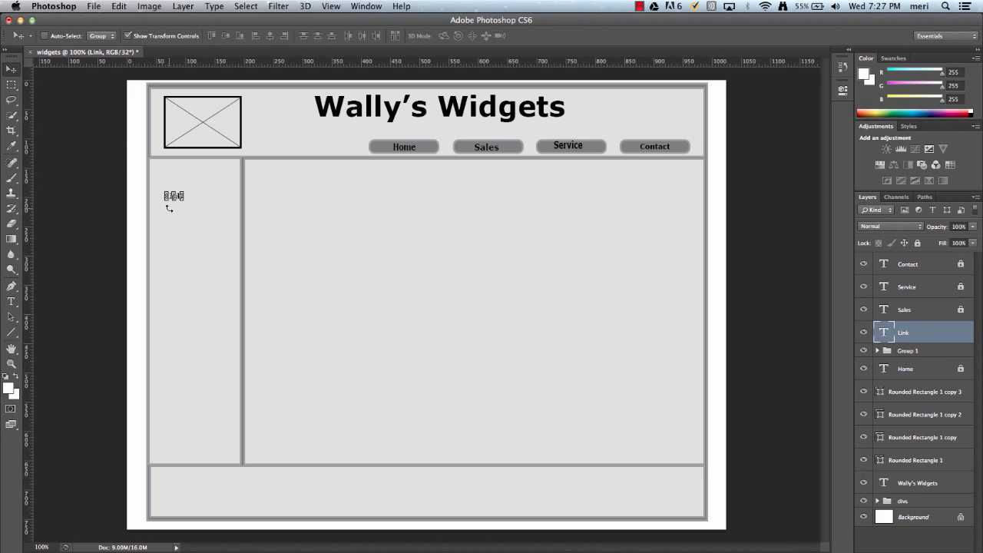
key(Up)
key(Up)
key(Up)
click(186, 196)
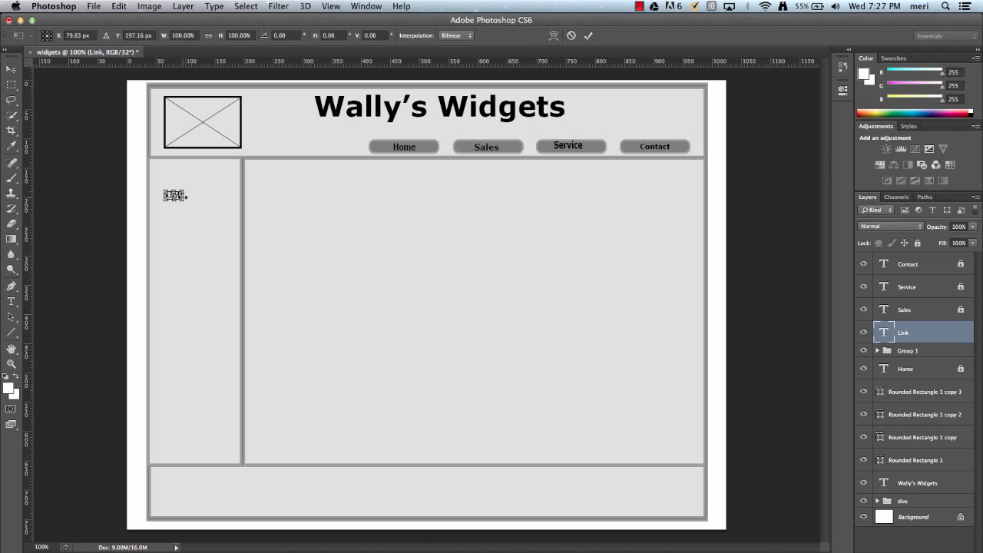
drag(185, 199, 208, 208)
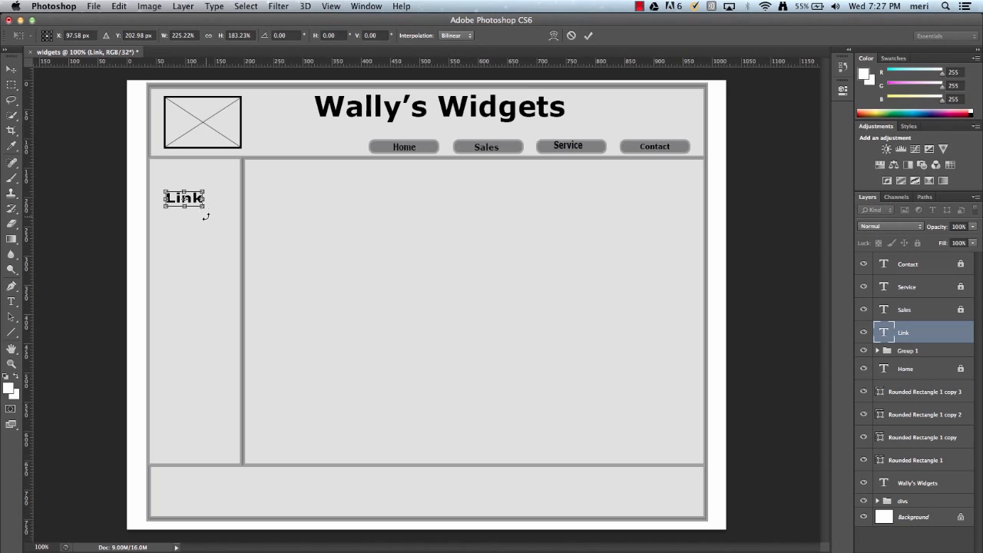
click(12, 70)
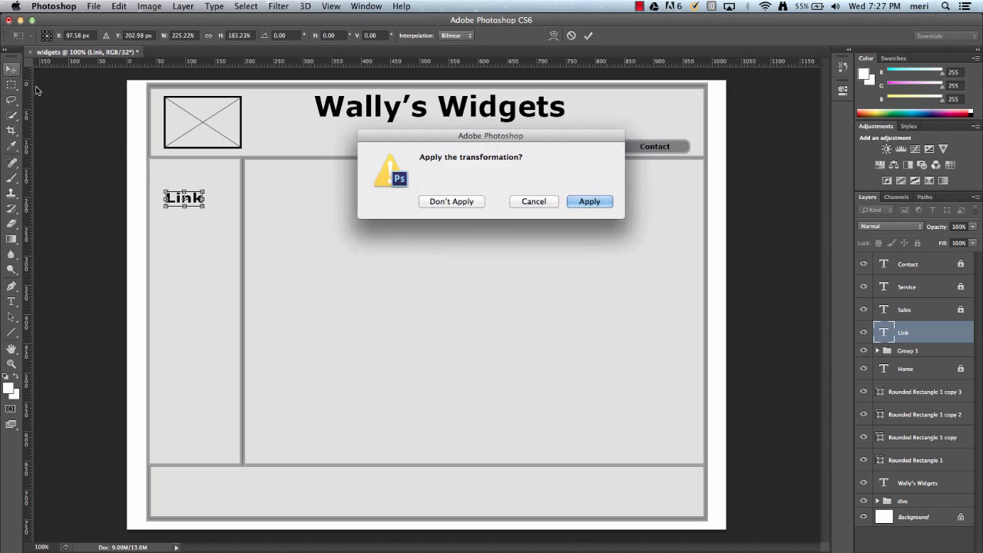
click(589, 202)
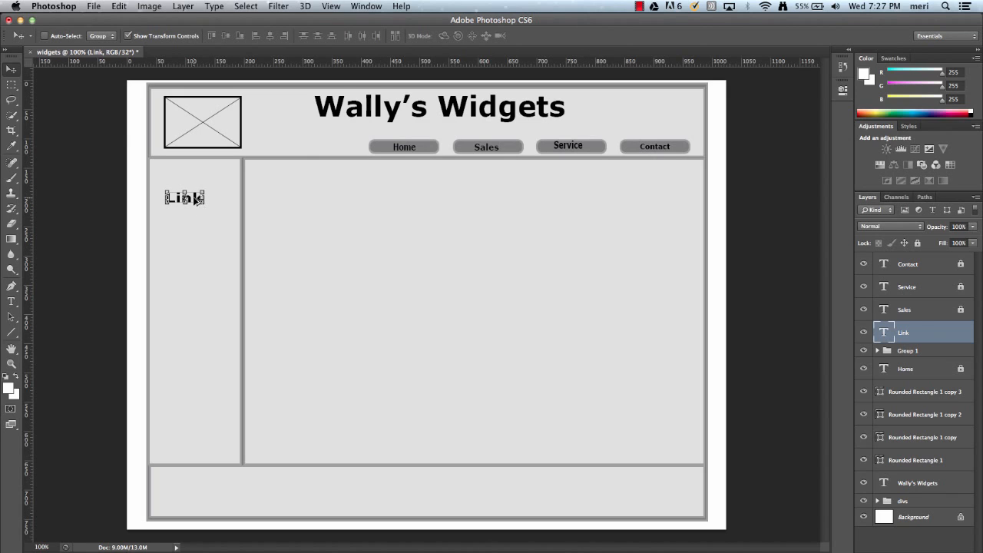
Duplicate the Link text and nudge the copy just below the original
key(alt+Down)
key(Down)
key(Down)
key(Down)
key(Down)
key(Down)
key(Down)
key(Down)
key(Down)
key(Down)
key(Down)
key(Down)
key(Down)
key(Down)
key(Down)
key(Down)
key(Down)
key(Down)
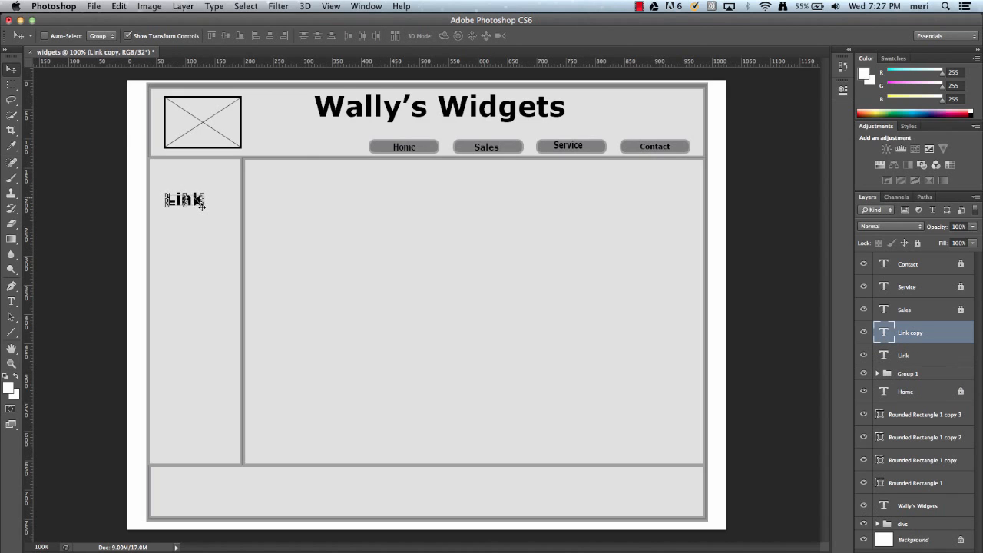
key(Down)
key(Down)
key(Down)
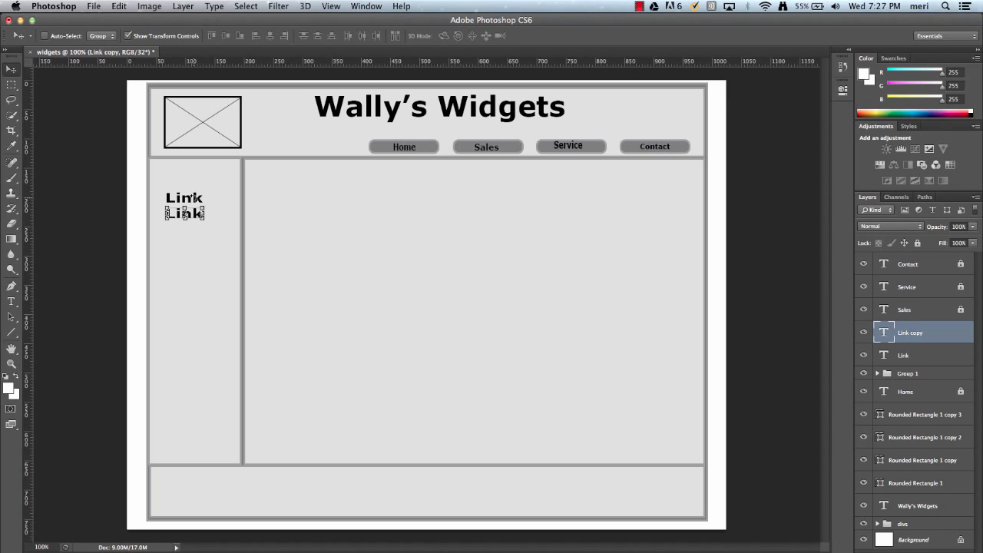
Create two more Link copies, nudging each below the previous one to form a four-item list
key(super+j)
key(Down)
key(Down)
key(Down)
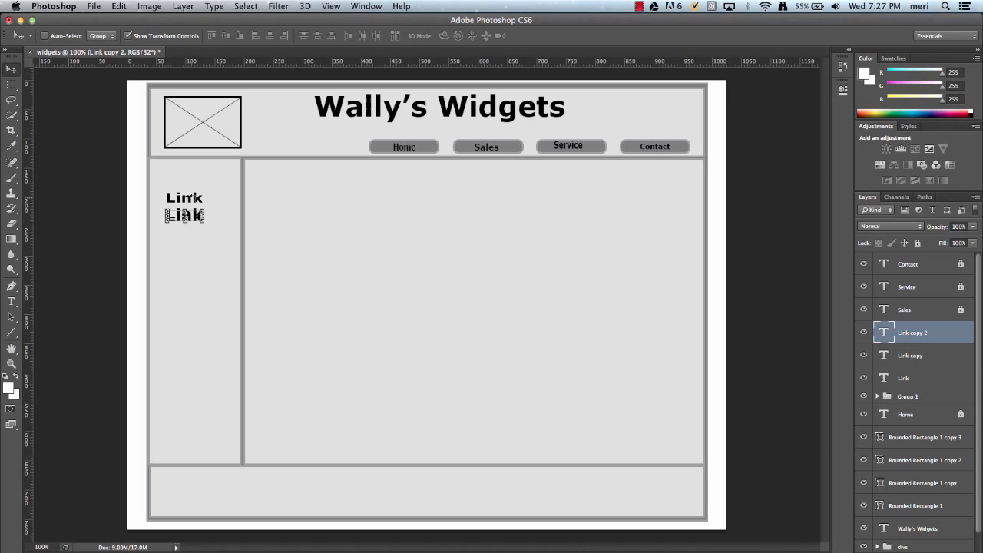
key(Down)
key(Down)
key(Down)
key(Down)
key(Down)
key(Down)
key(Down)
key(Down)
key(Down)
key(Down)
key(Down)
key(Down)
key(Down)
key(Down)
key(Down)
key(Down)
key(Down)
key(Down)
key(Down)
key(Down)
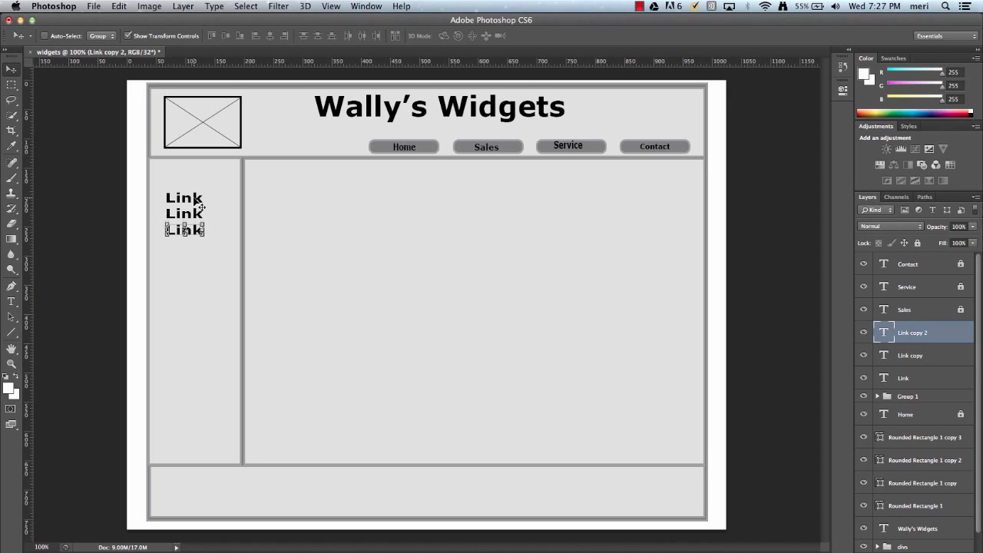
key(super+j)
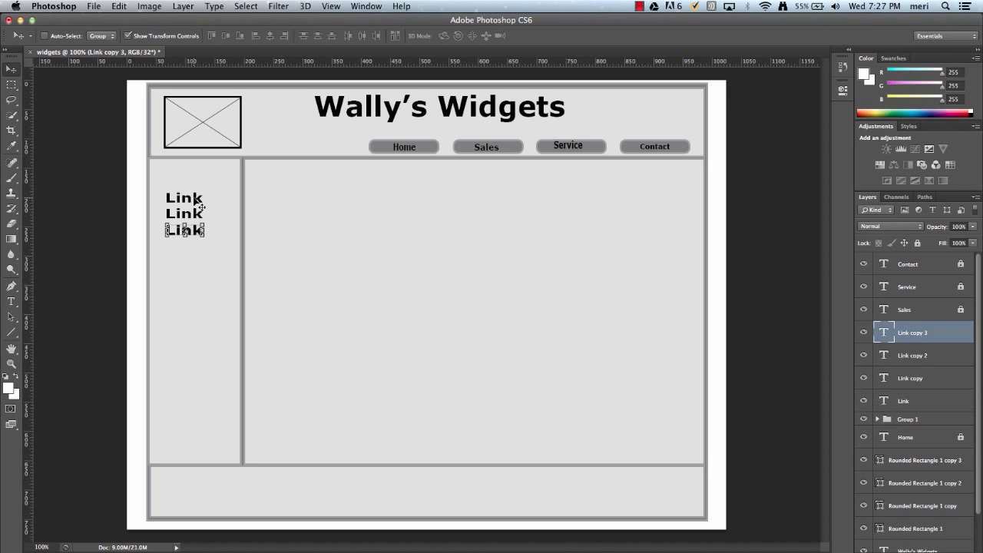
key(Down)
key(Down)
key(Down)
key(Down)
key(Down)
key(Down)
key(Down)
key(Down)
key(Down)
key(Down)
key(Down)
key(Down)
key(Down)
key(Down)
key(Down)
key(Down)
key(Down)
key(Down)
key(Down)
key(Down)
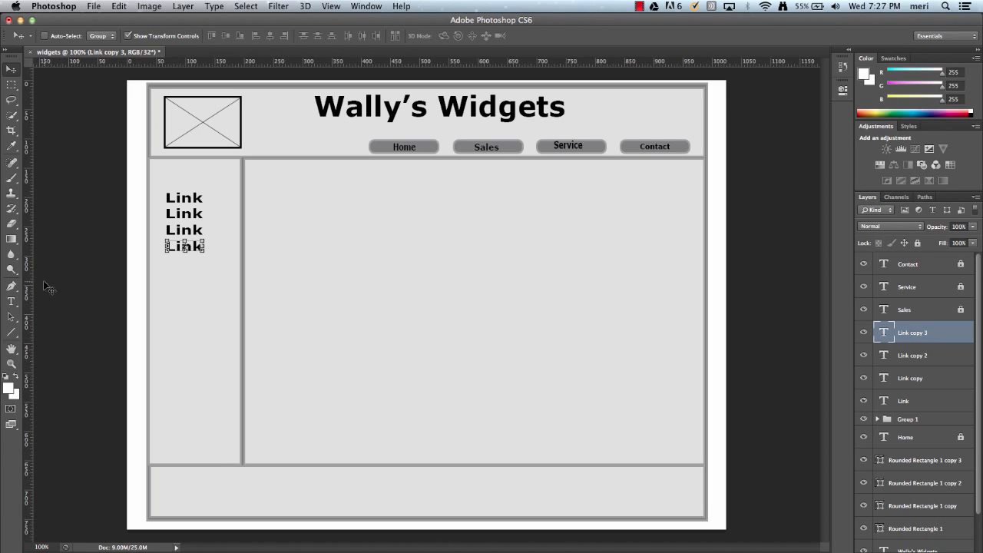
Add the footer text "Wally's Widgets 102 Main Street" centred in the footer area
click(11, 303)
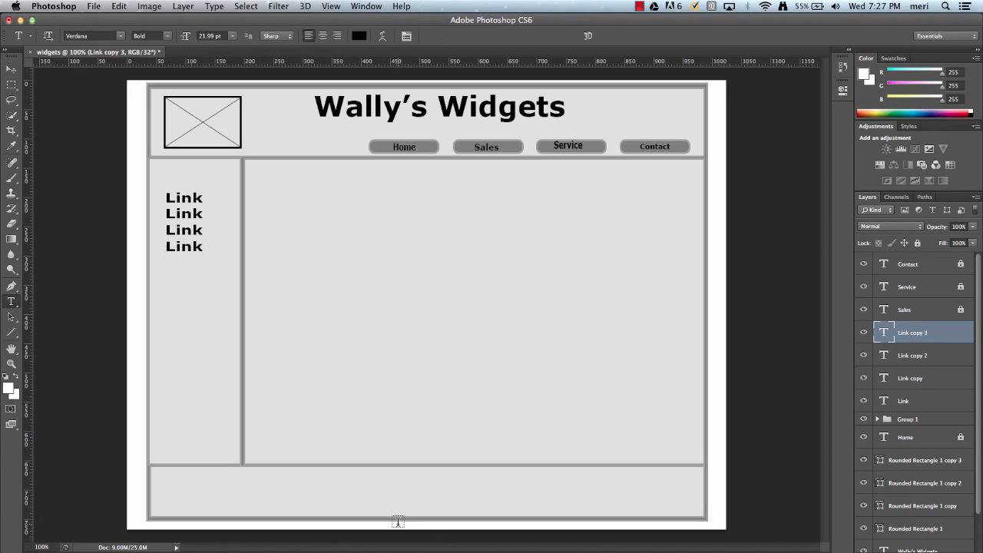
click(376, 479)
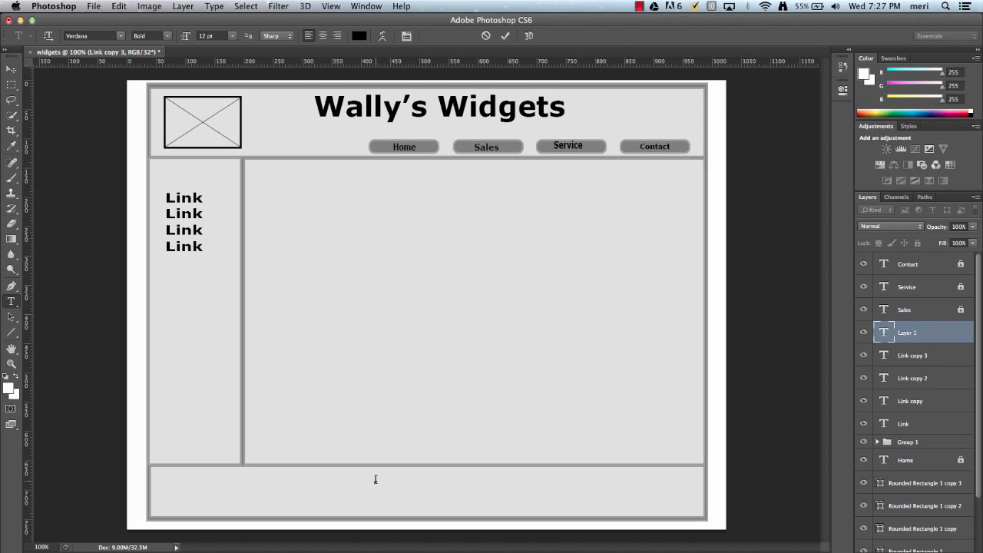
text(Wally's Widgets 102 Main Street)
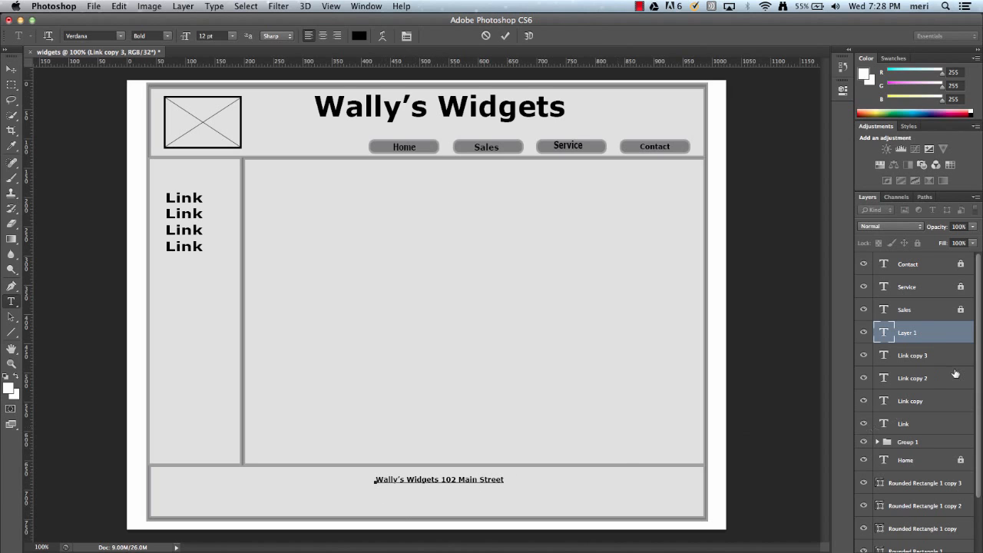
key(super+Return)
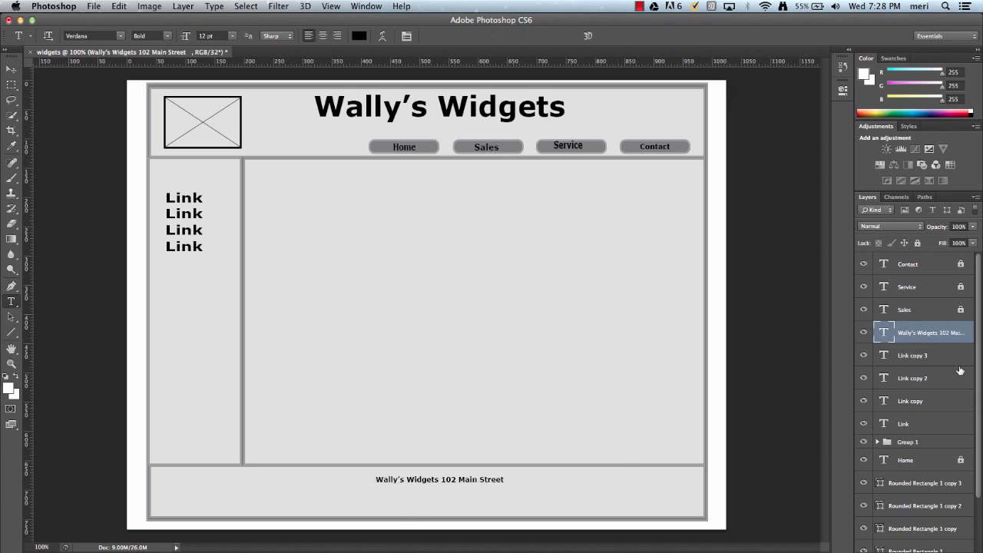
Add a second footer line "Any Town, IL, 600000" beneath the first
click(381, 495)
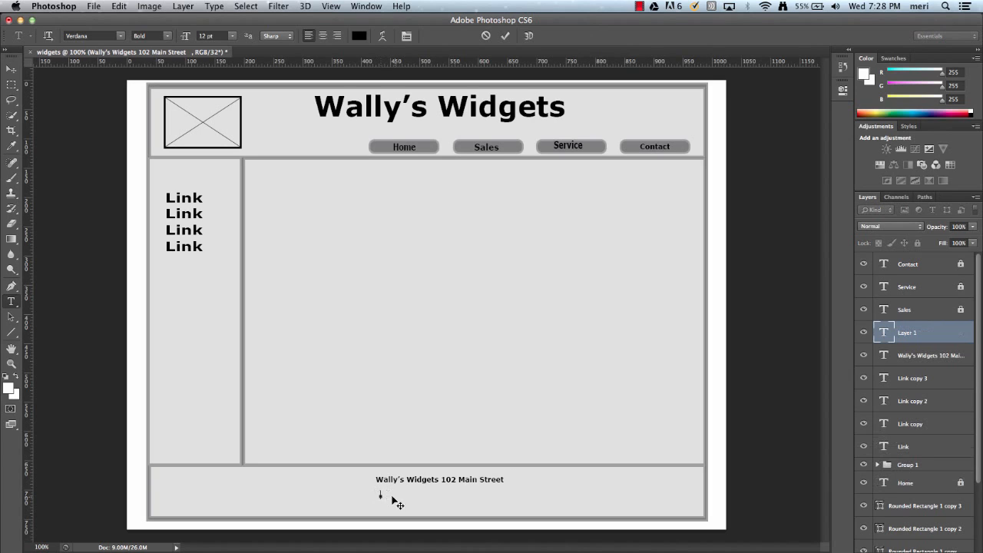
text(N)
text(Any To)
text(wn, T)
text(L, 60000)
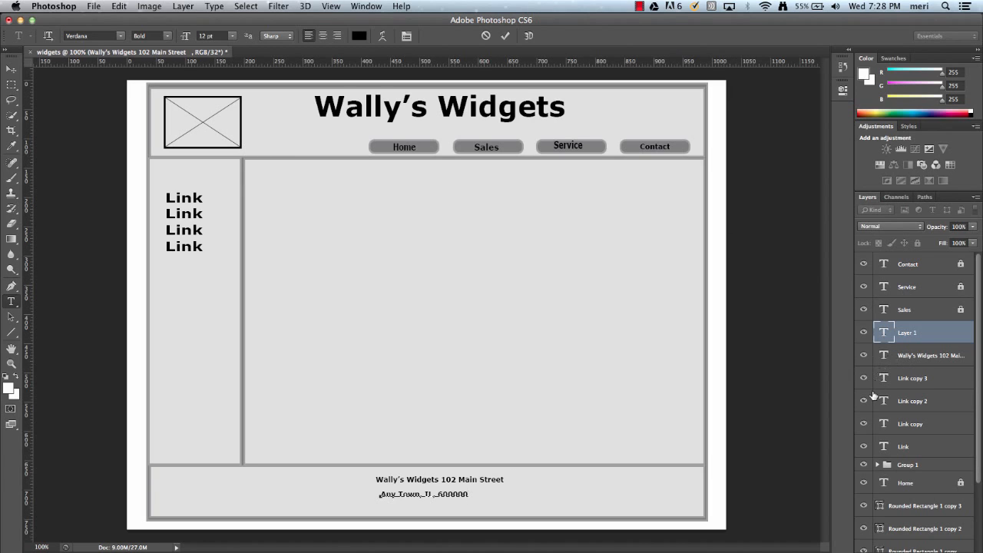
click(879, 466)
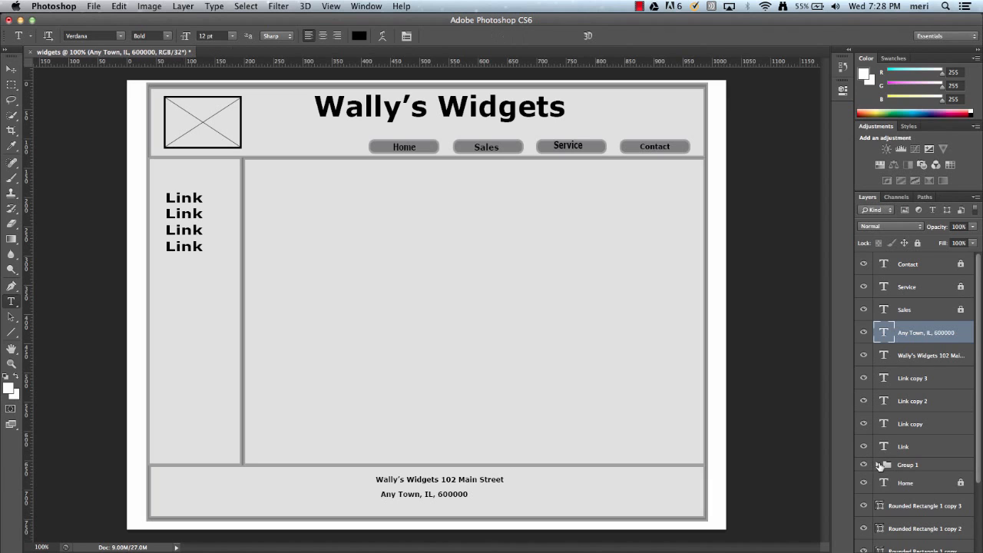
Duplicate the crossed logo placeholder group and nudge the copy slightly down and right with Free Transform
click(889, 467)
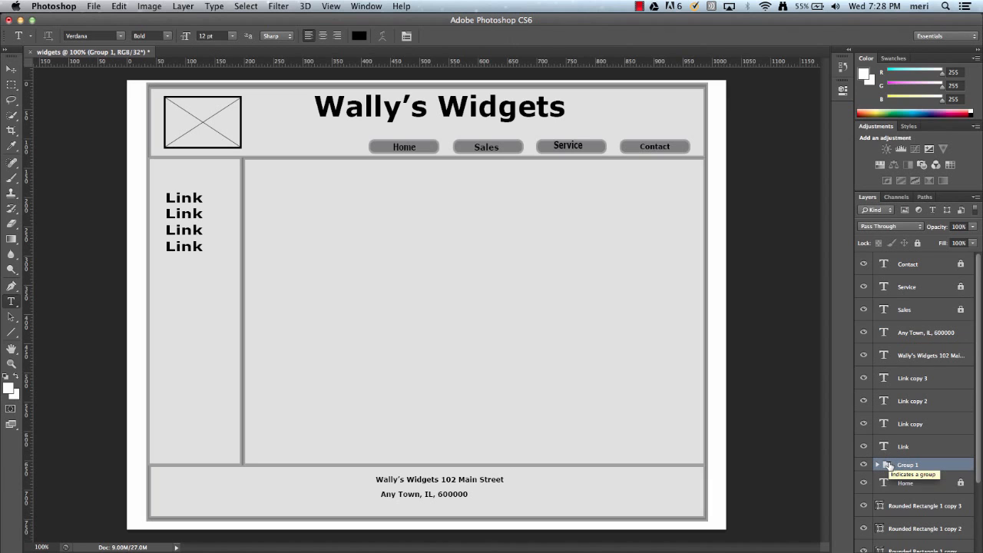
scroll(889, 466, down, 1)
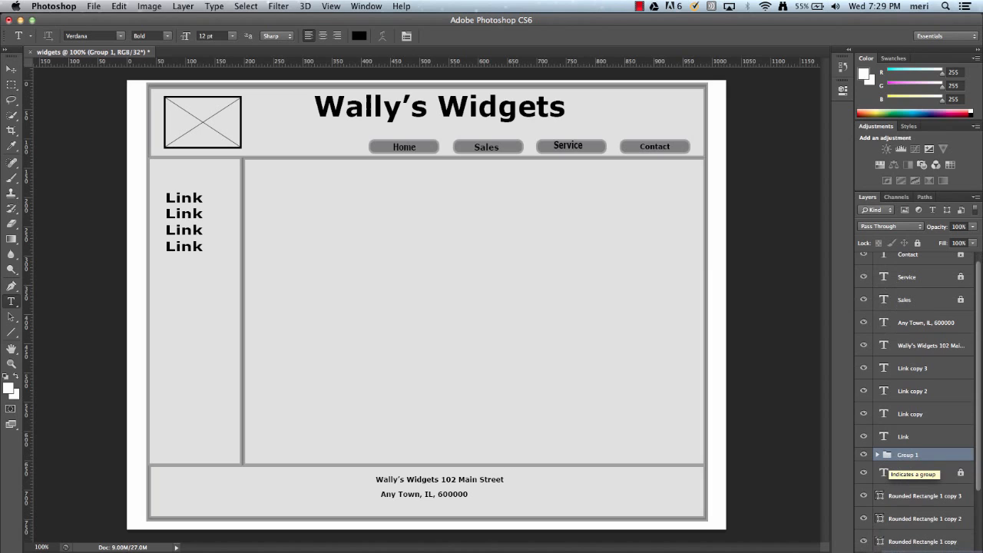
key(super+j)
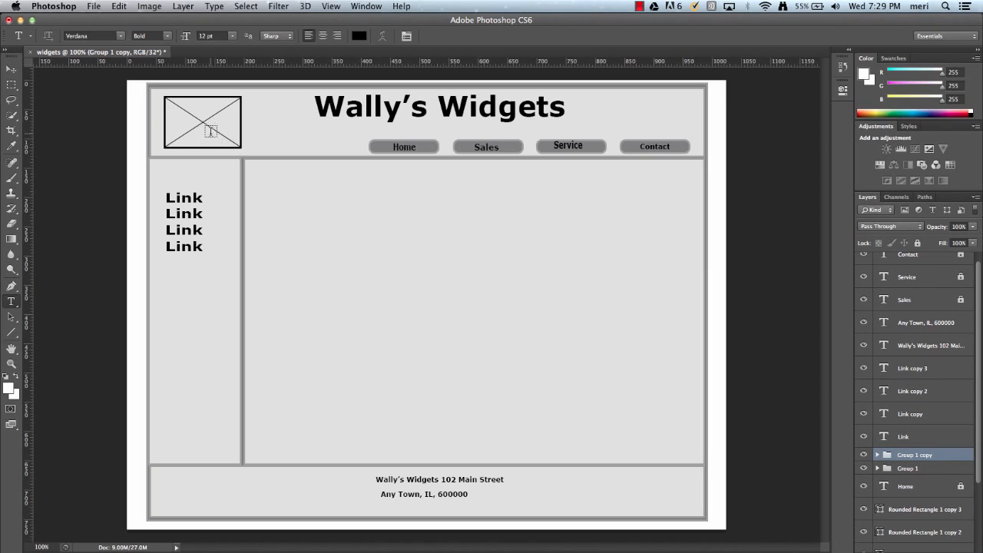
key(v)
key(super+t)
drag(205, 129, 321, 211)
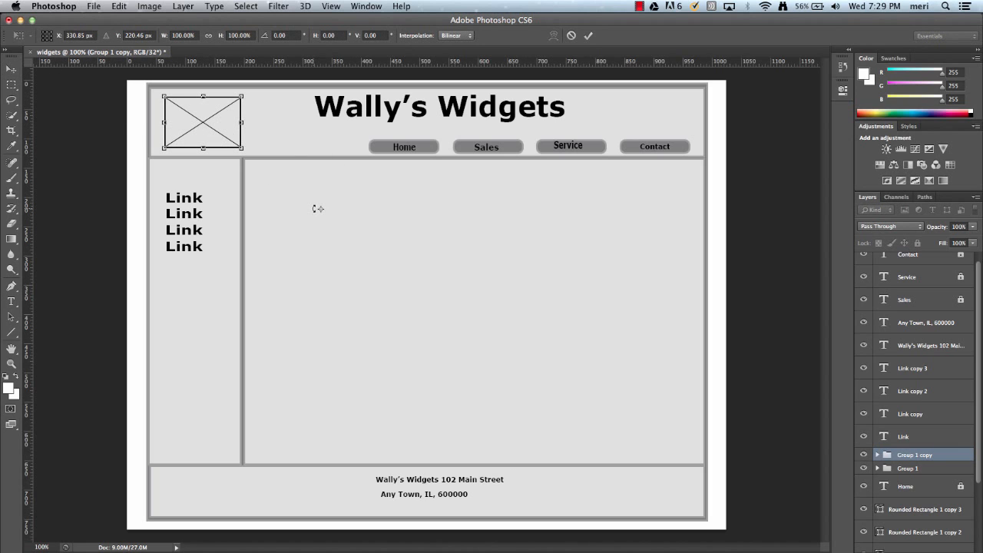
key(super+z)
key(Down)
key(Down)
key(Down)
key(Down)
key(Down)
key(Down)
key(Down)
key(Down)
key(Down)
key(Down)
key(Down)
key(Down)
key(Down)
key(Down)
key(Down)
key(Down)
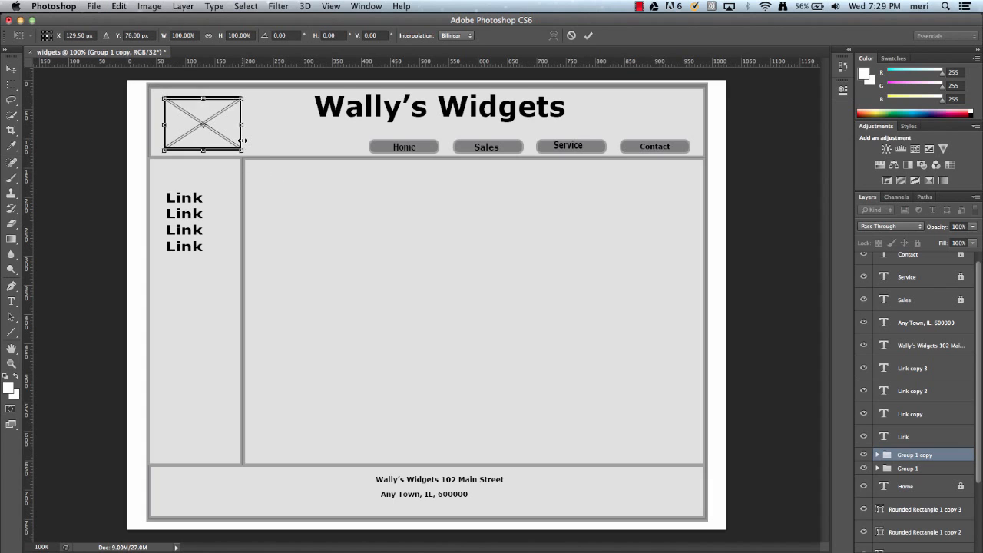
key(Down)
key(Down)
key(Right)
key(Right)
key(Right)
key(Right)
key(Right)
key(Right)
key(Right)
key(Right)
key(Right)
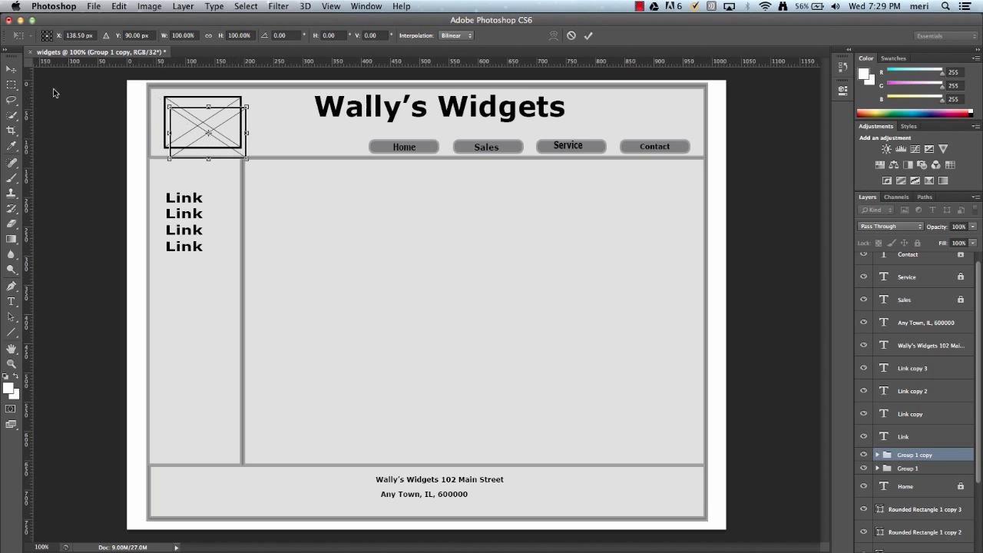
click(12, 71)
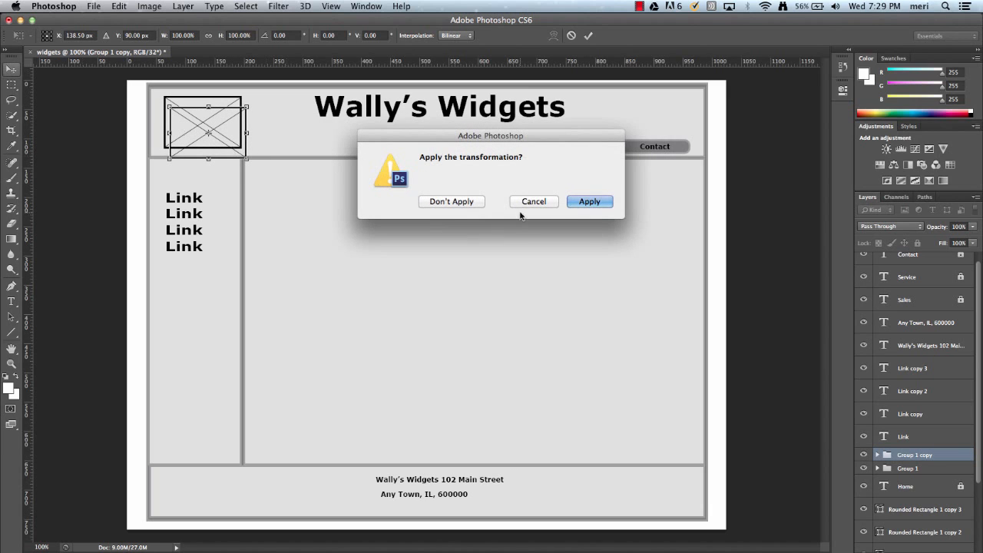
click(590, 203)
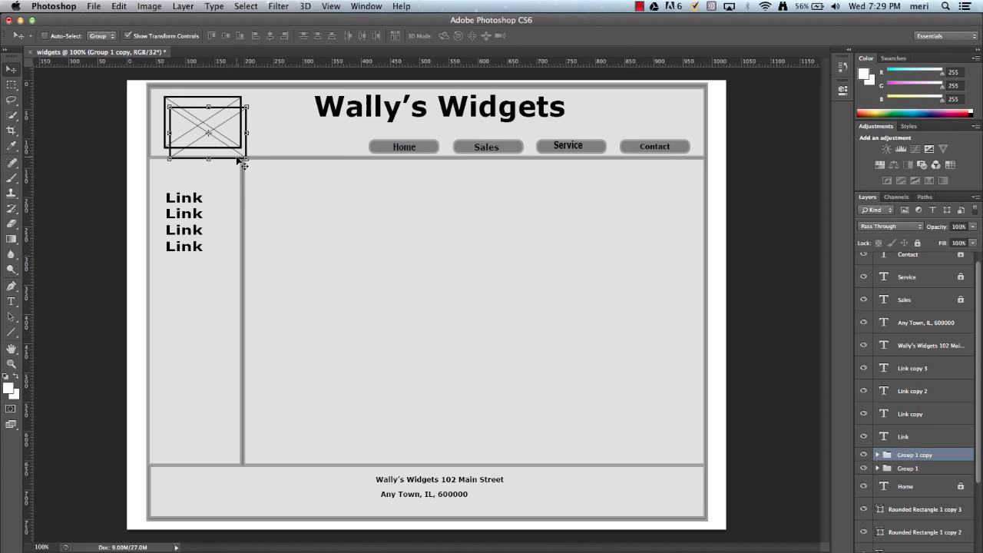
Scale the placeholder copy to about 188% width and 200% height, placing it at the top left of the main area
drag(238, 160, 403, 275)
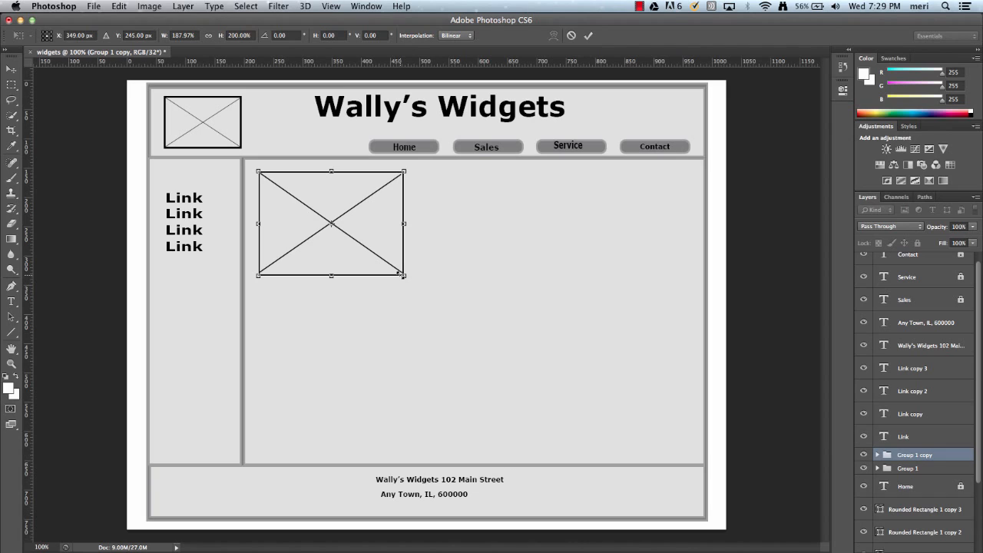
key(Down)
key(Down)
key(Down)
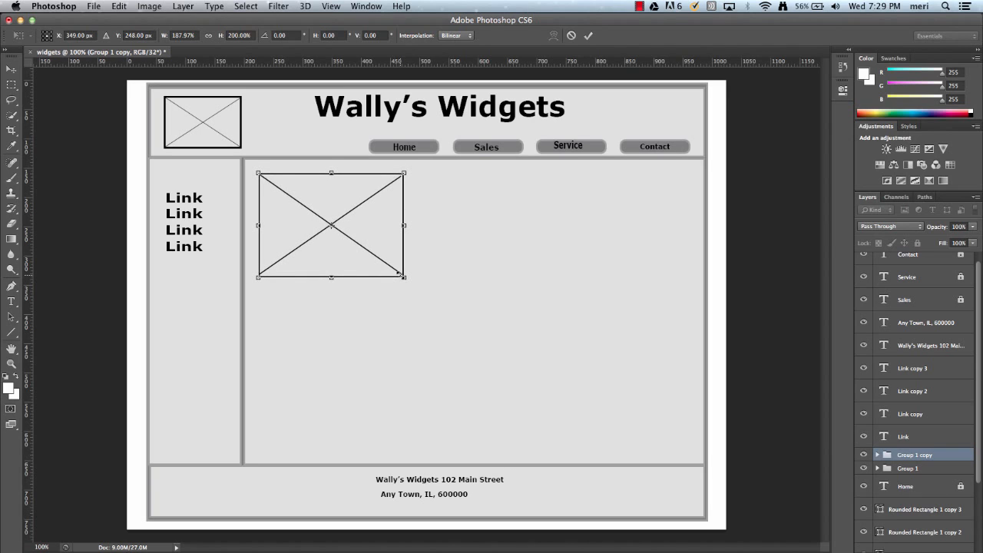
key(Up)
key(Up)
key(Up)
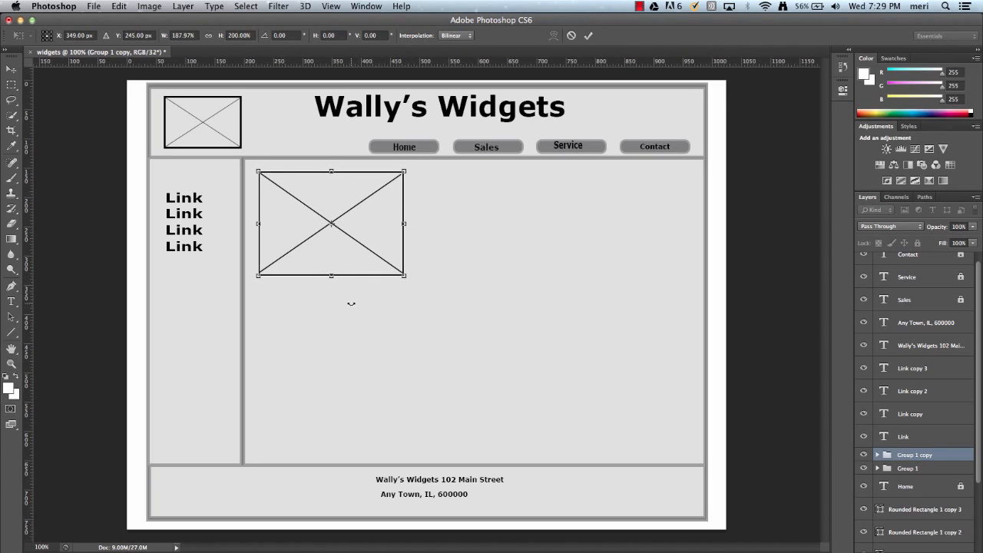
click(11, 69)
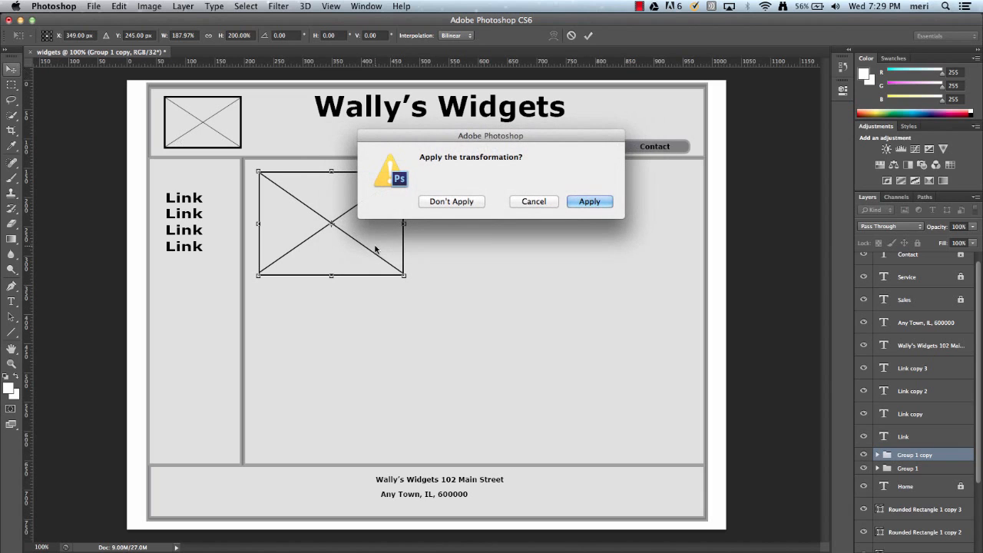
click(580, 204)
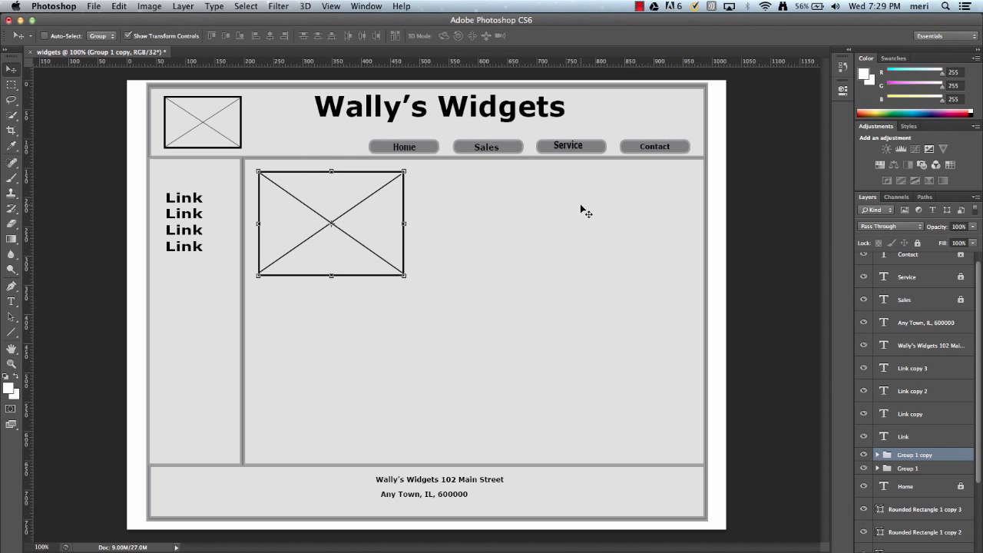
Duplicate the enlarged placeholder and move the new copy below the first one in the main area
key(alt+Down)
key(Down)
key(Down)
key(Down)
key(Down)
key(Down)
key(Down)
key(Down)
key(Down)
key(Down)
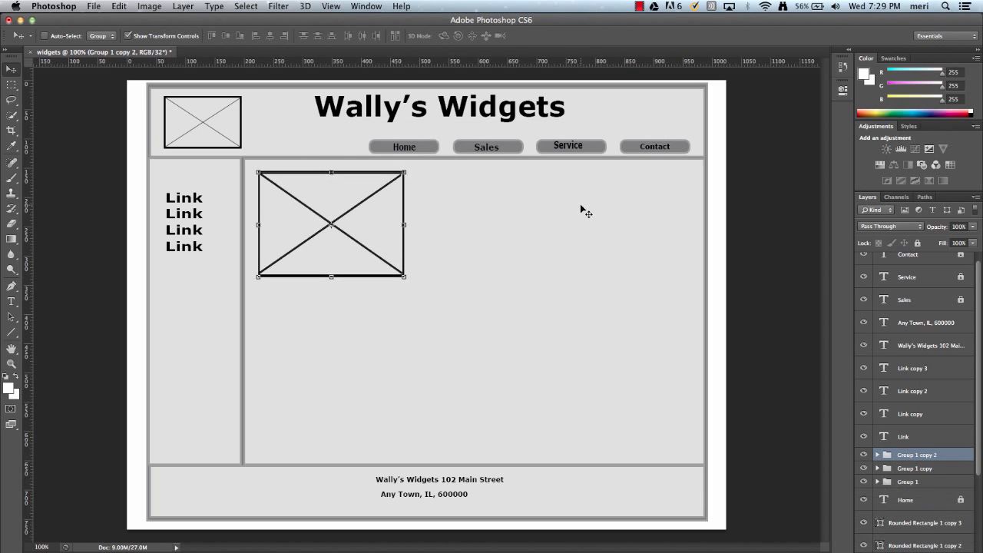
key(Down)
key(Down)
key(Down)
key(Down)
key(Down)
key(Down)
key(Down)
key(Down)
key(Down)
key(Down)
key(Down)
key(Down)
key(Down)
key(Down)
key(Down)
key(Down)
key(Down)
key(Down)
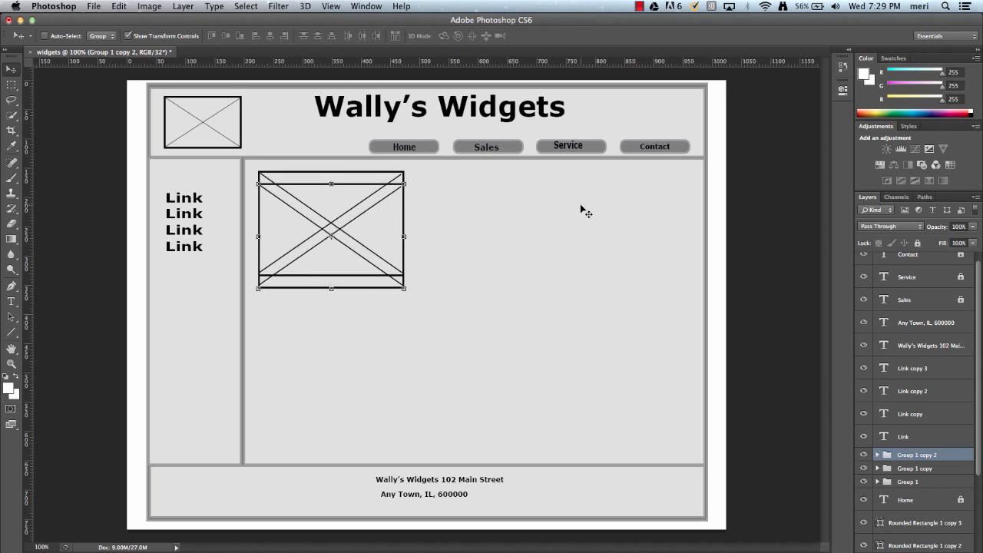
key(Down)
key(Down)
key(Down)
key(Down)
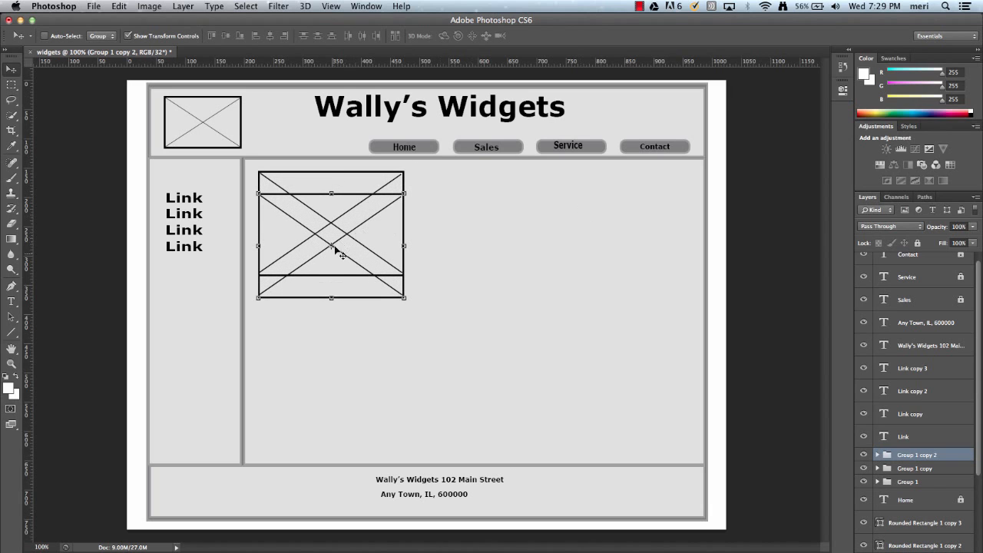
drag(342, 272, 347, 377)
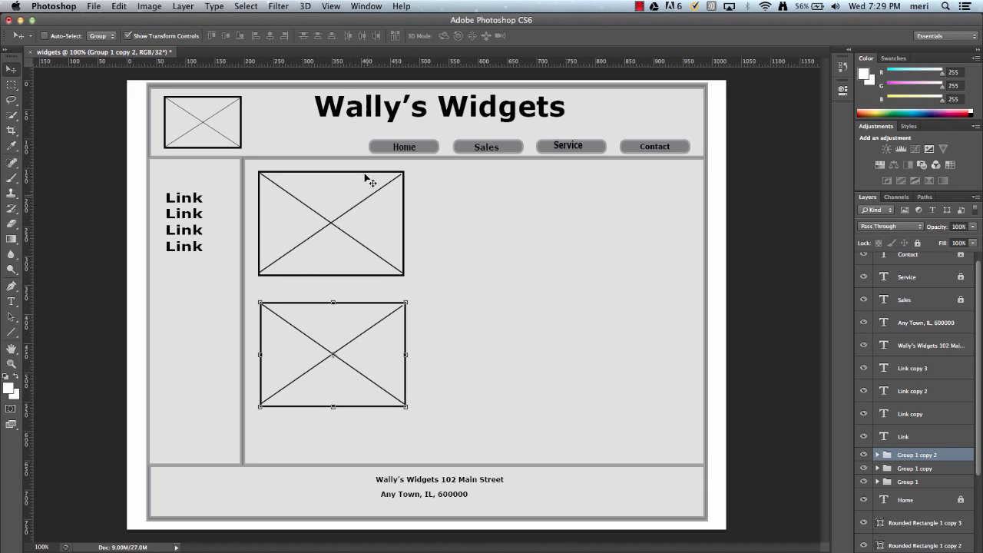
Draw four horizontal lines with the Line tool to the right of the upper placeholder as text stand-ins
click(11, 332)
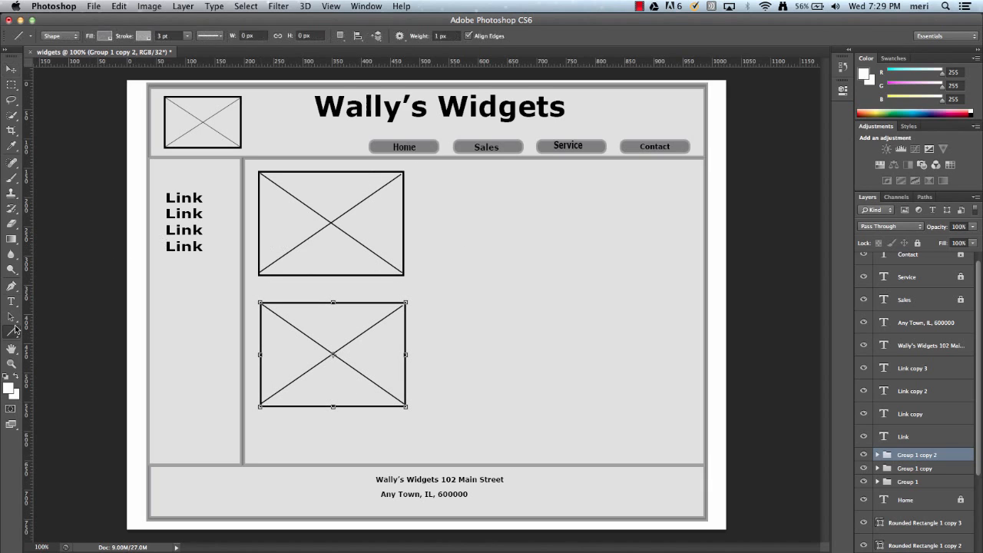
click(187, 39)
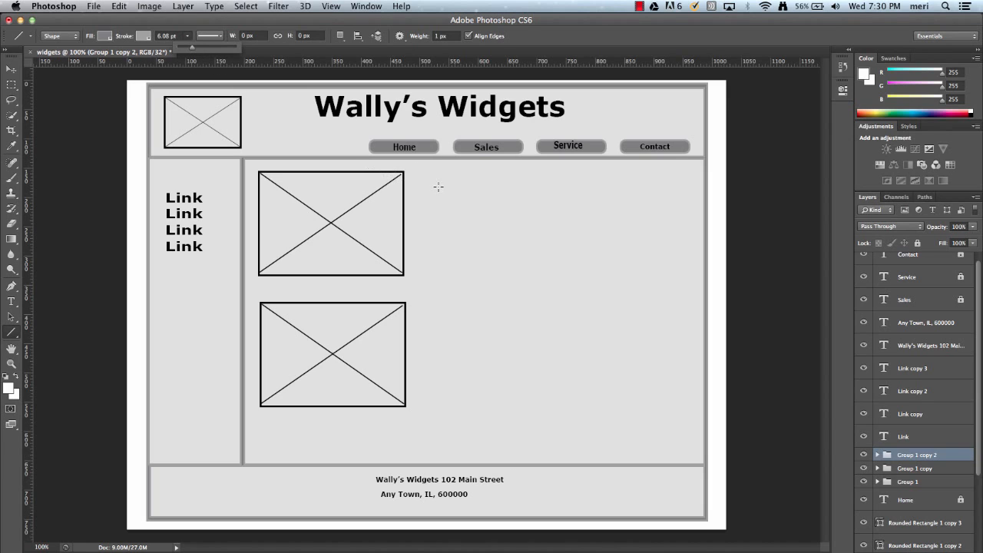
drag(422, 182, 679, 185)
key(super+z)
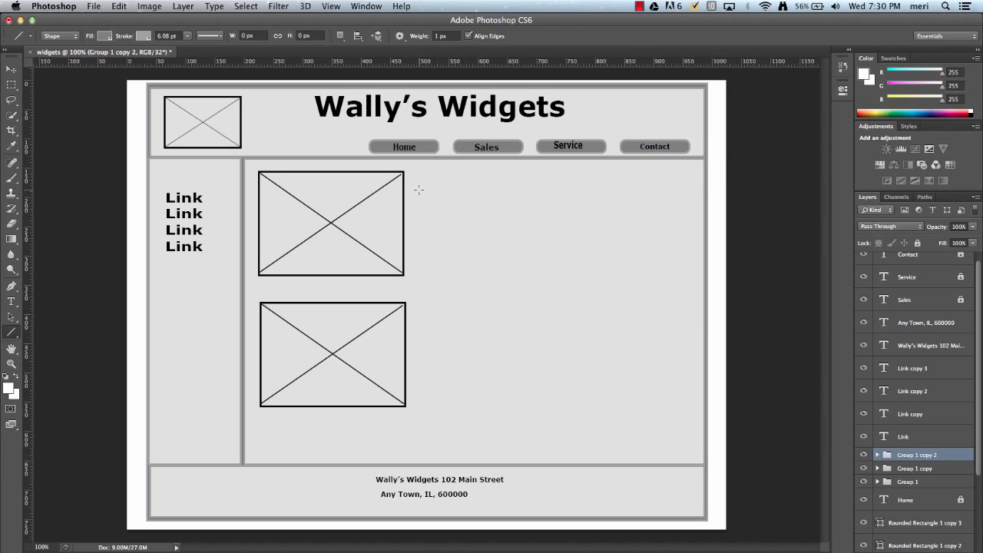
drag(420, 188, 677, 214)
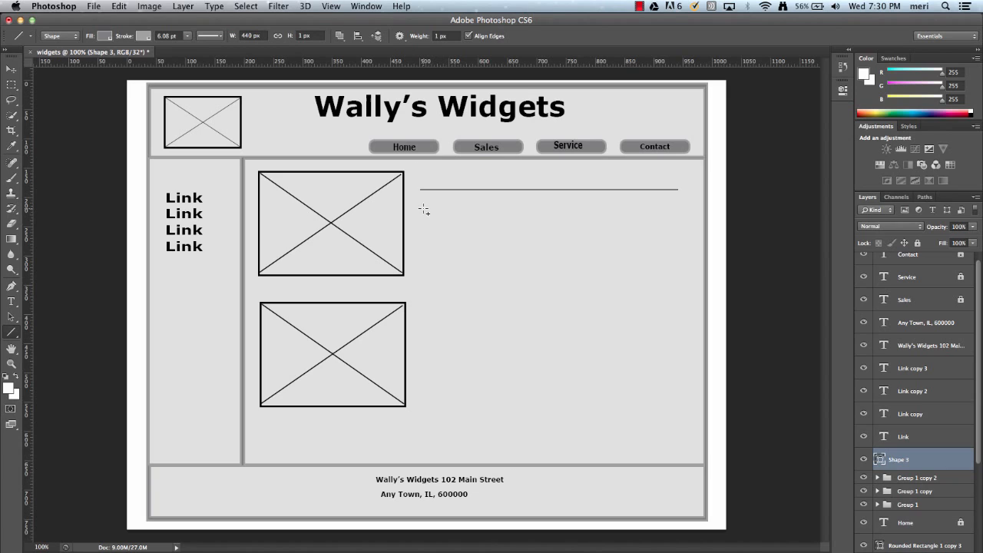
drag(424, 210, 618, 225)
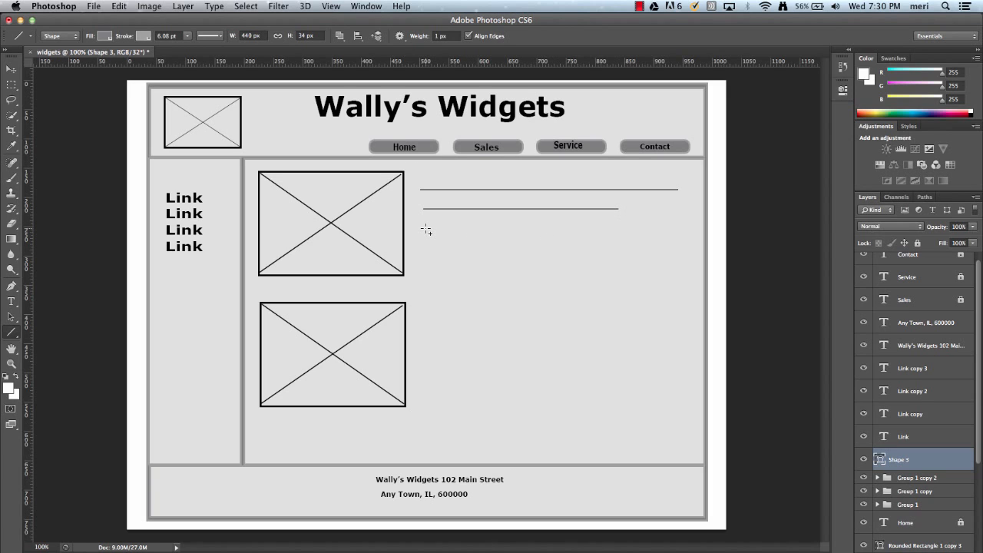
drag(427, 228, 648, 228)
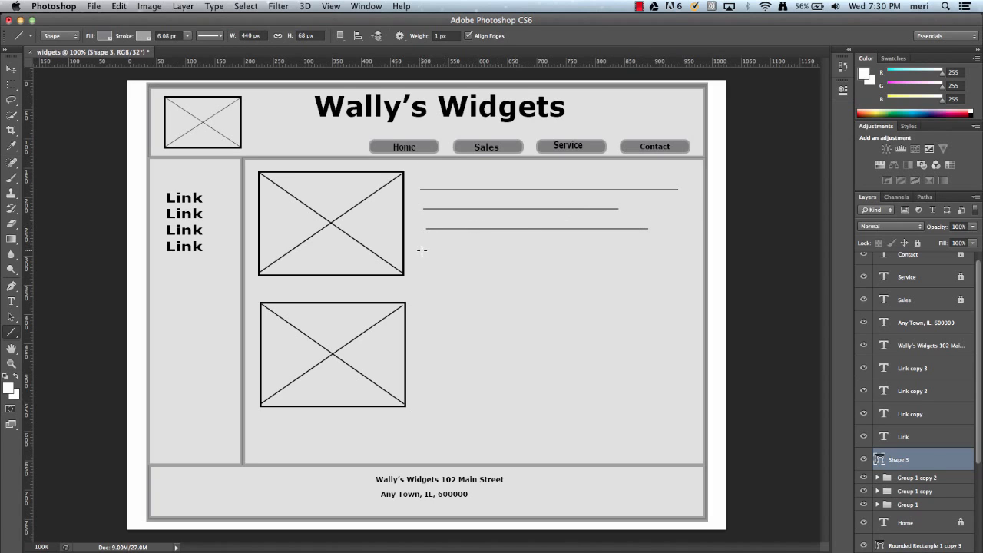
drag(425, 251, 669, 257)
Draw six more horizontal lines of varying length beneath them, continuing beside the lower placeholder
drag(429, 268, 659, 274)
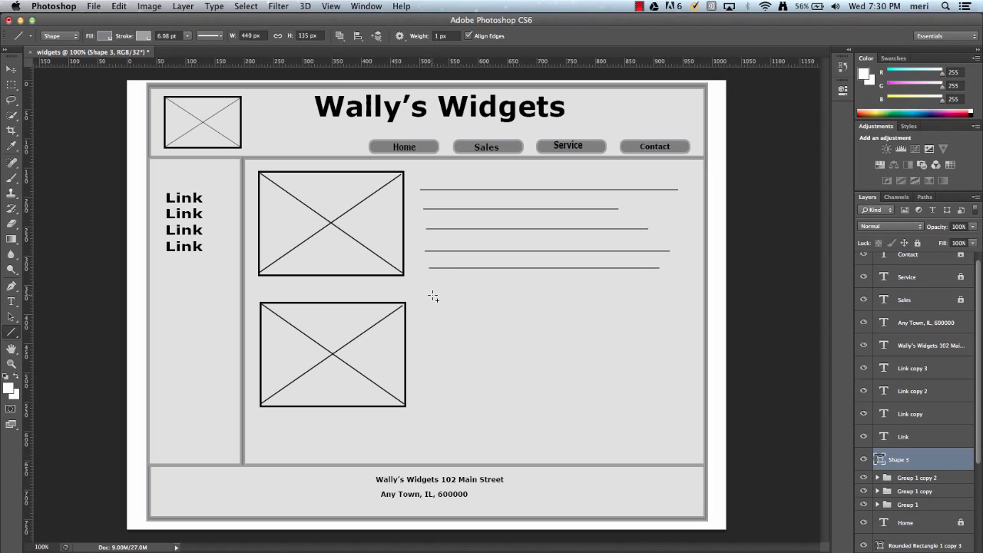
drag(435, 296, 664, 307)
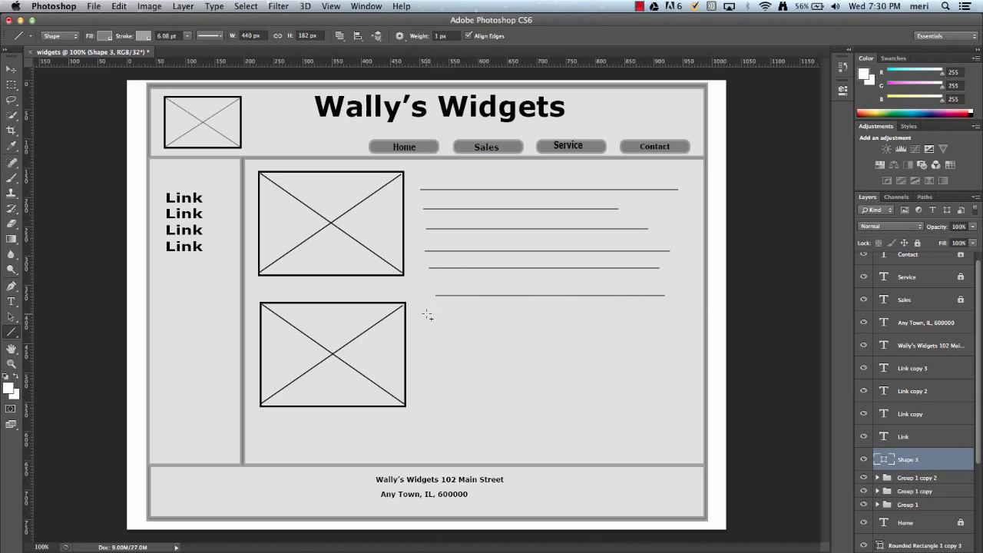
drag(428, 314, 663, 323)
drag(432, 335, 636, 335)
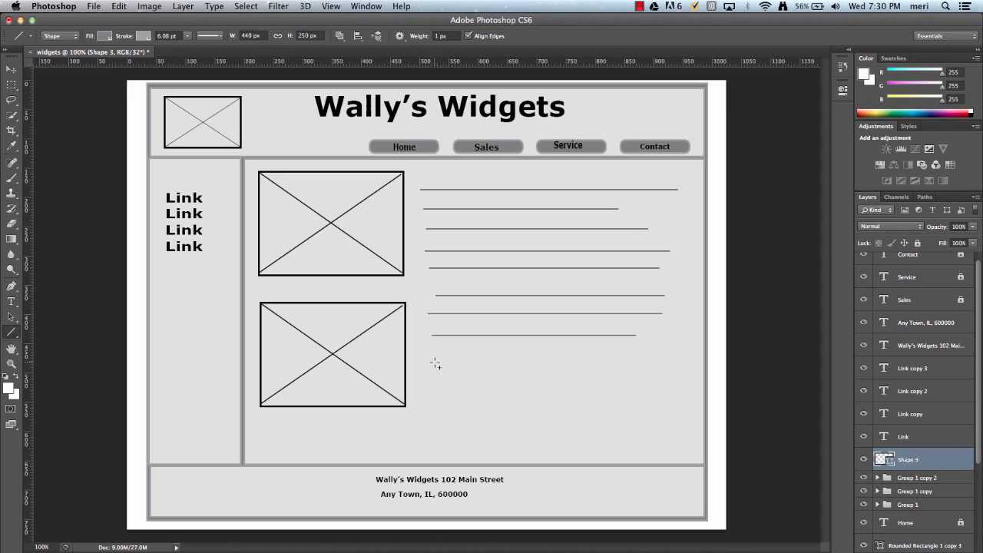
drag(435, 362, 621, 362)
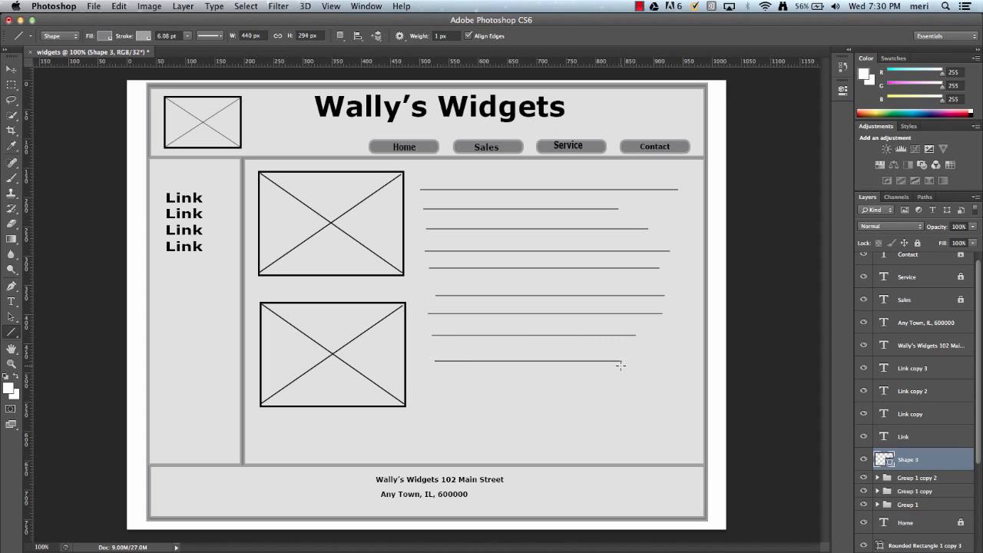
drag(437, 383, 626, 396)
Nudge the shape layer of text lines slightly downward with the Move tool
scroll(935, 452, down, 2)
scroll(934, 452, down, 3)
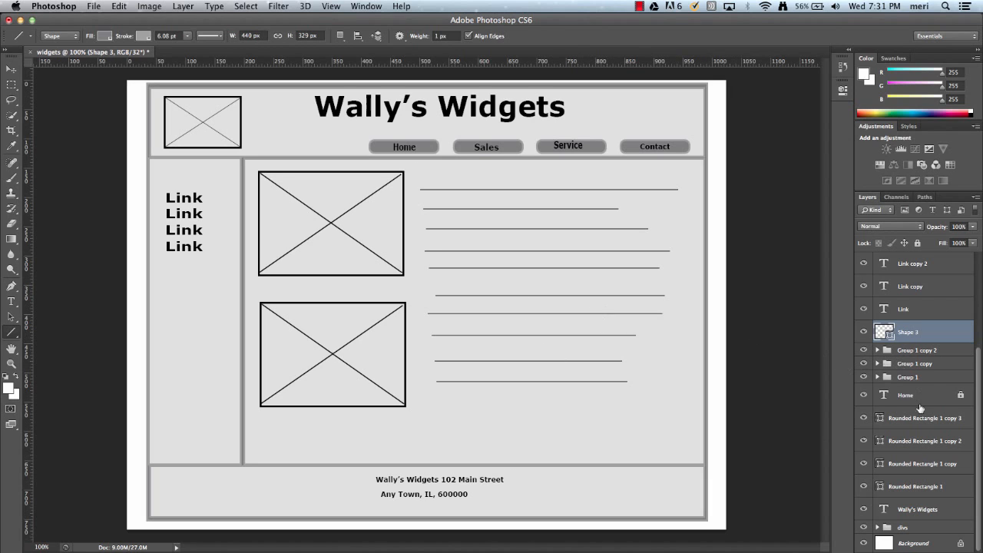
scroll(923, 434, up, 5)
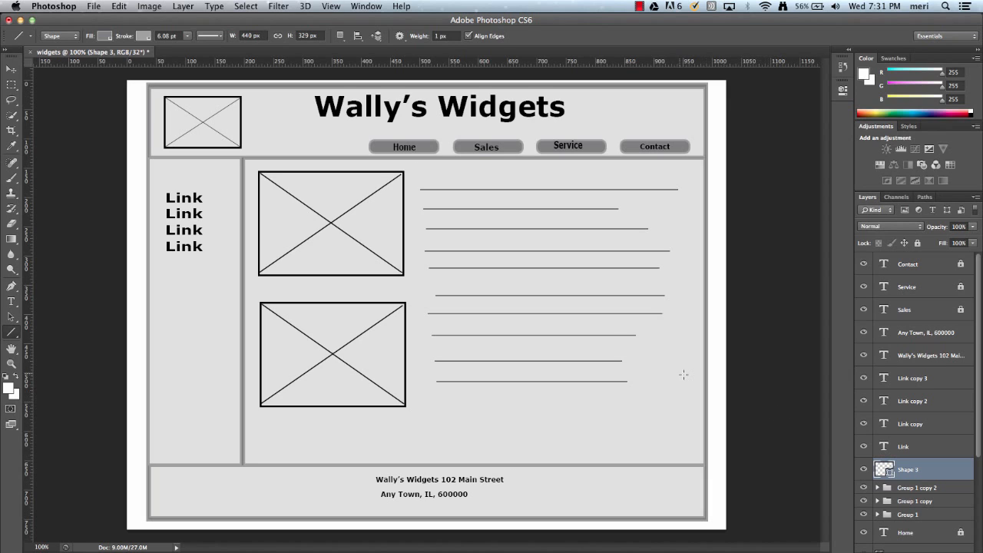
click(11, 69)
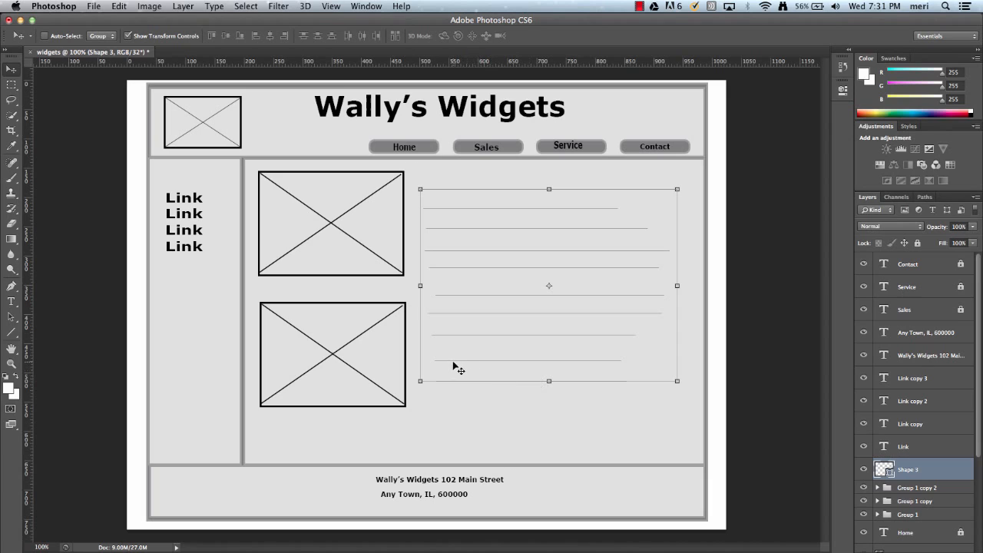
drag(446, 377, 445, 371)
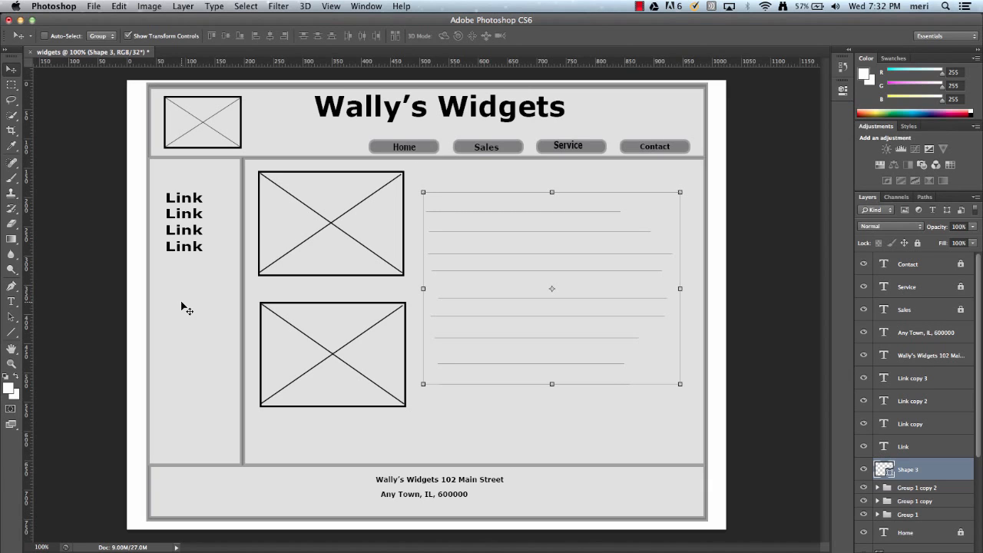
Save the document as widgets.psd in Photoshop format on the Desktop with layers
click(93, 7)
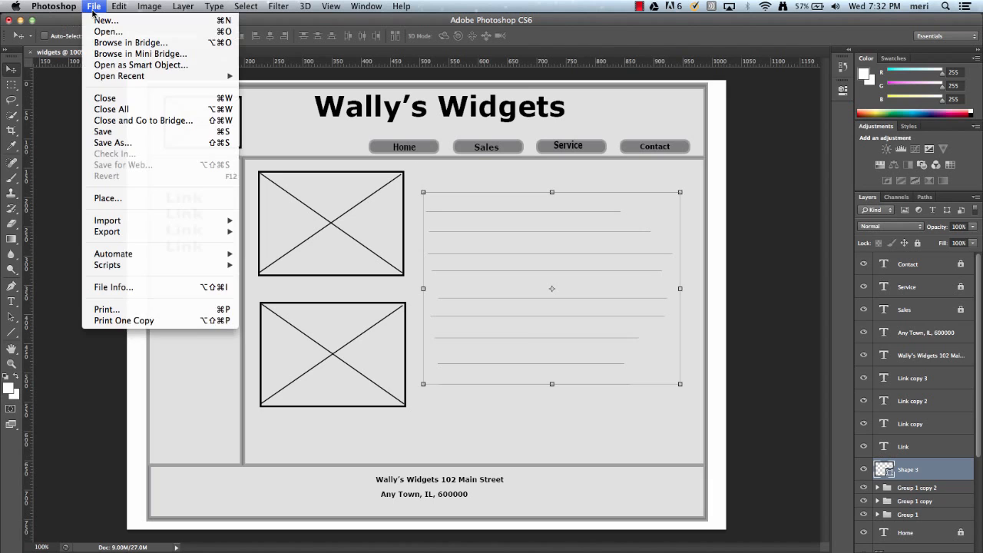
click(119, 132)
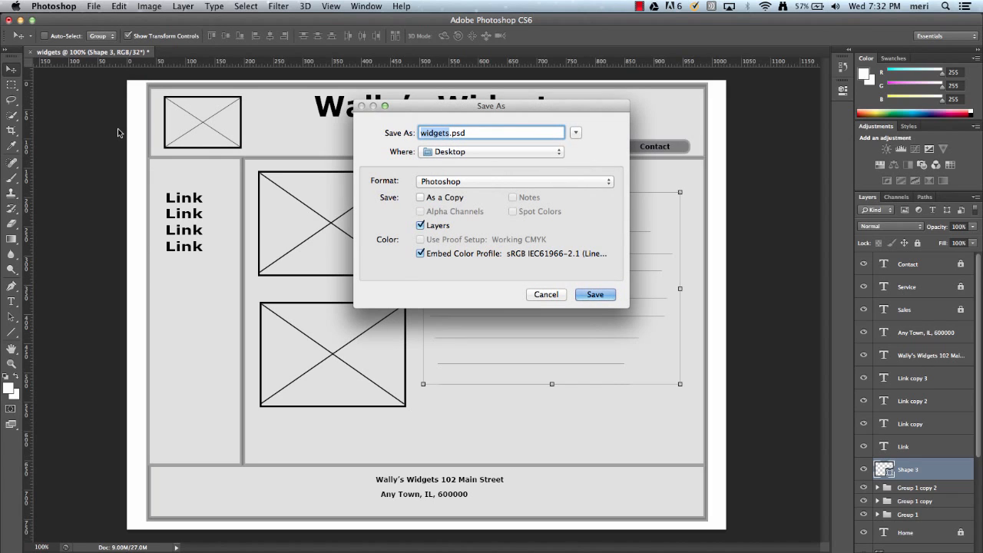
click(612, 297)
click(635, 244)
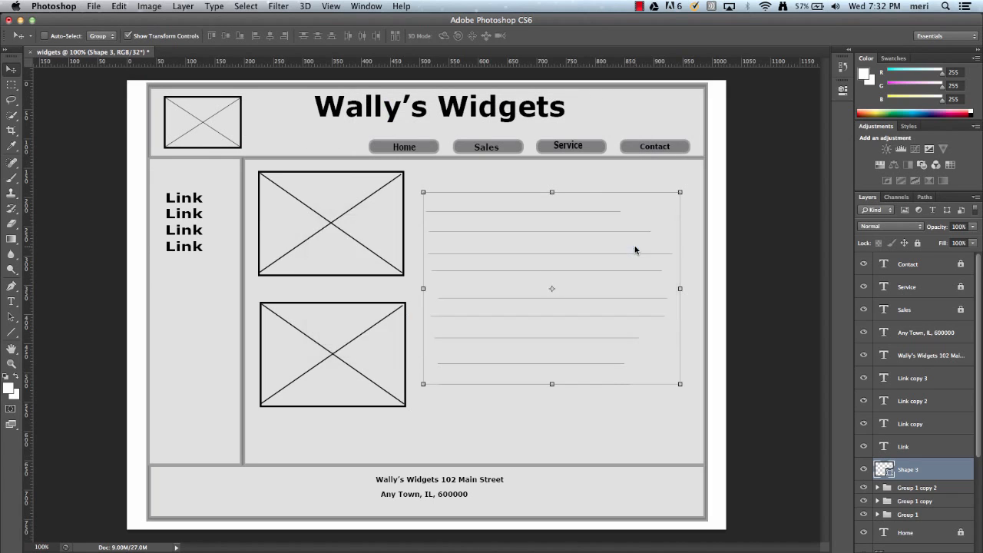